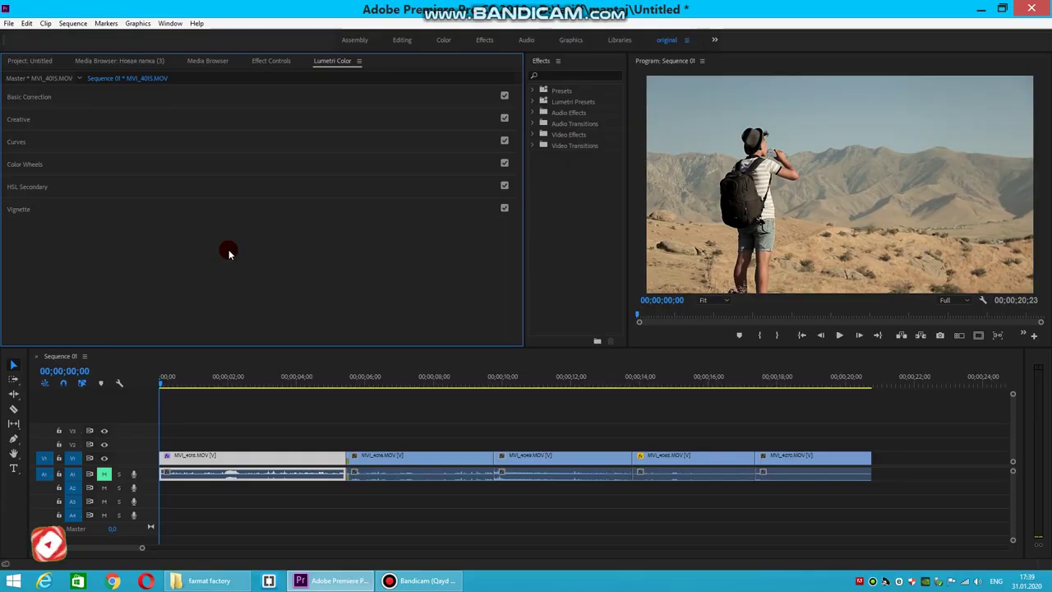
- Show the Lumetri Color panel and inspect clip MVI_4015's current grade
left_click(225, 411)
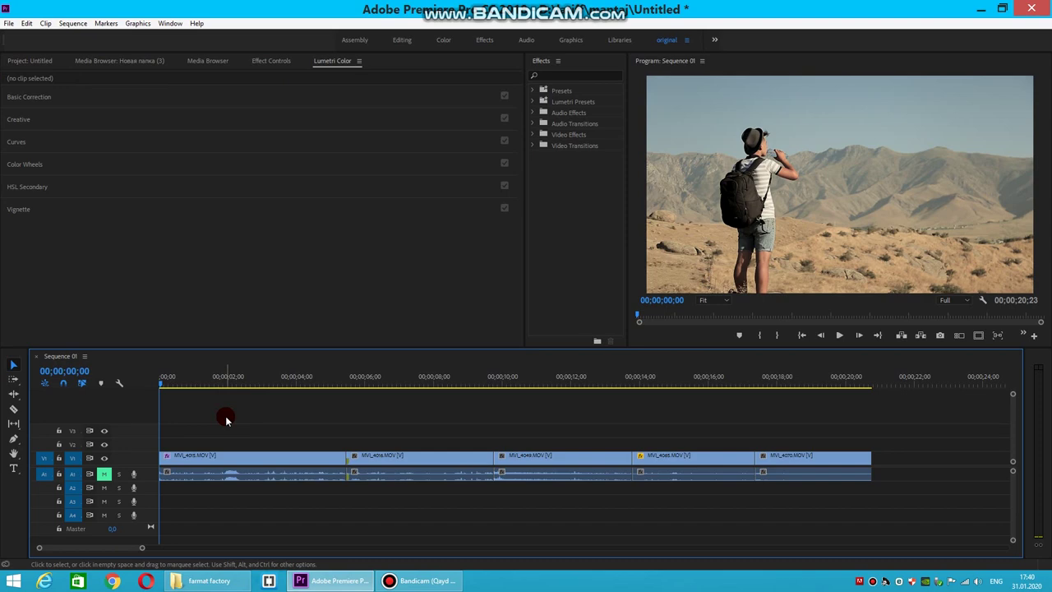
left_click(210, 318)
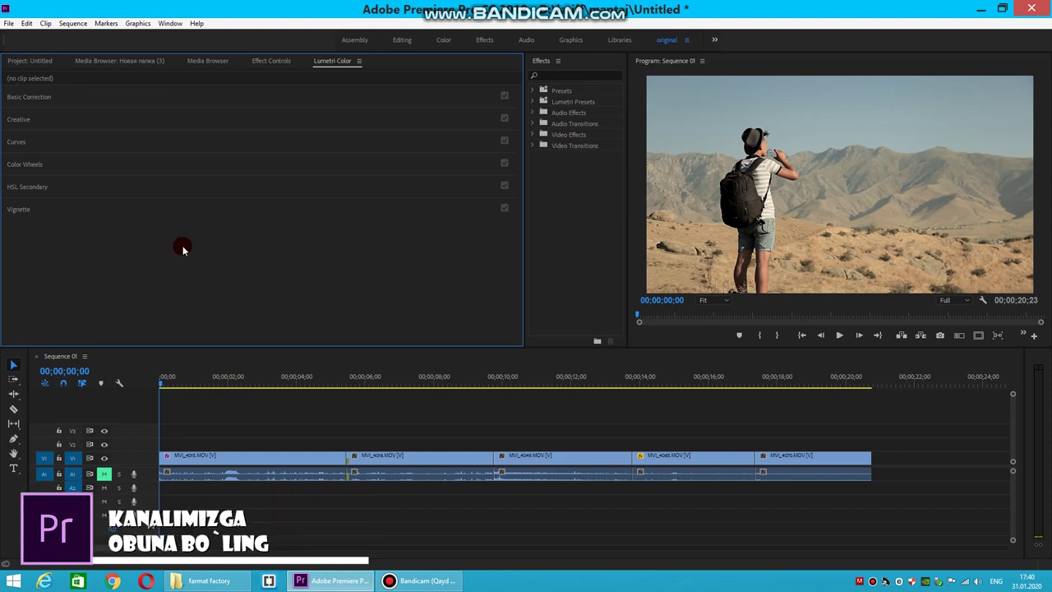
left_click(170, 23)
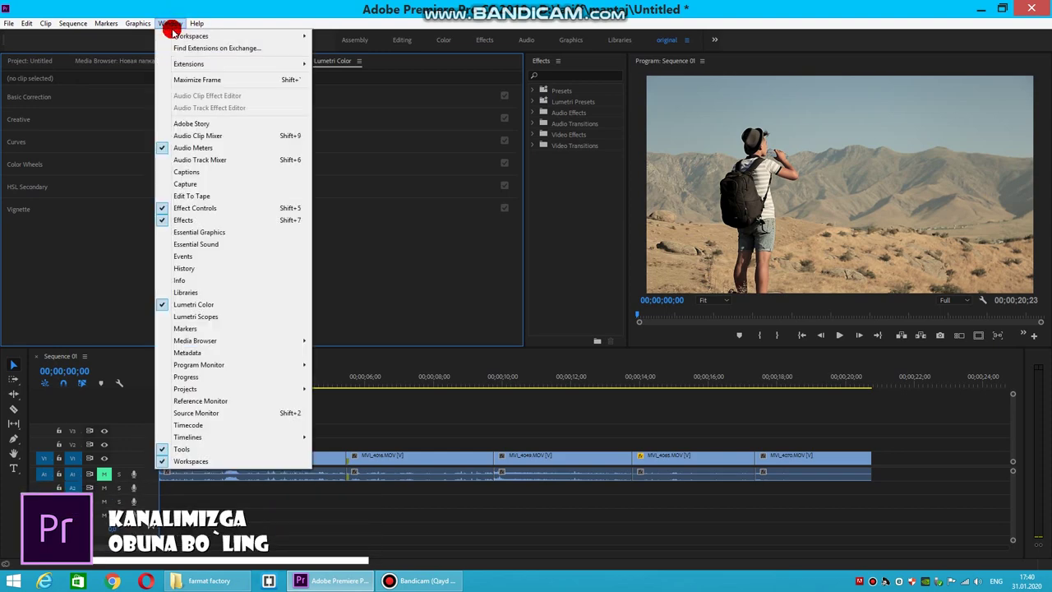
left_click(166, 306)
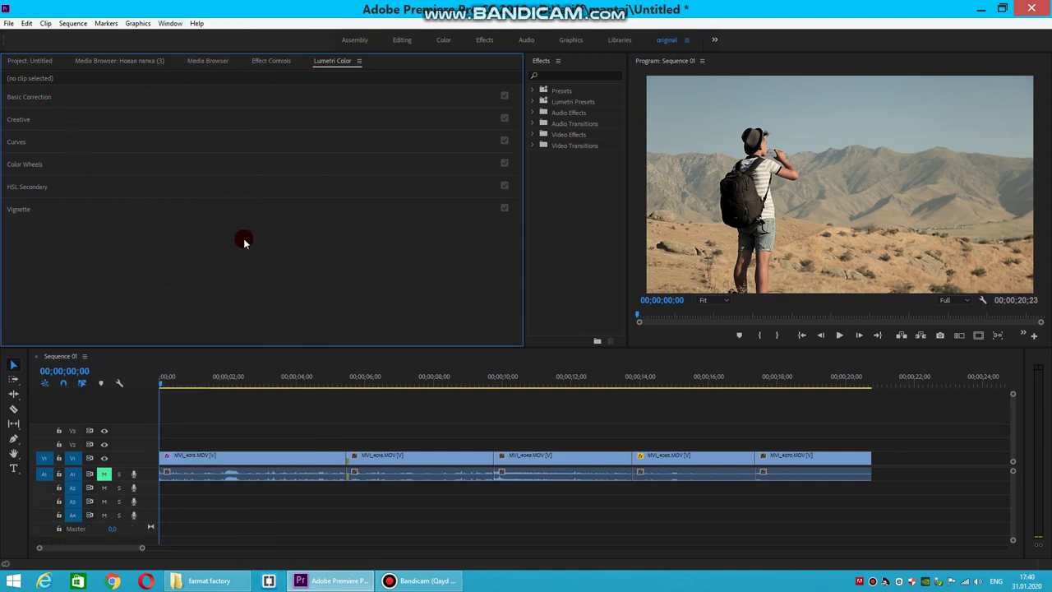
left_click(240, 457)
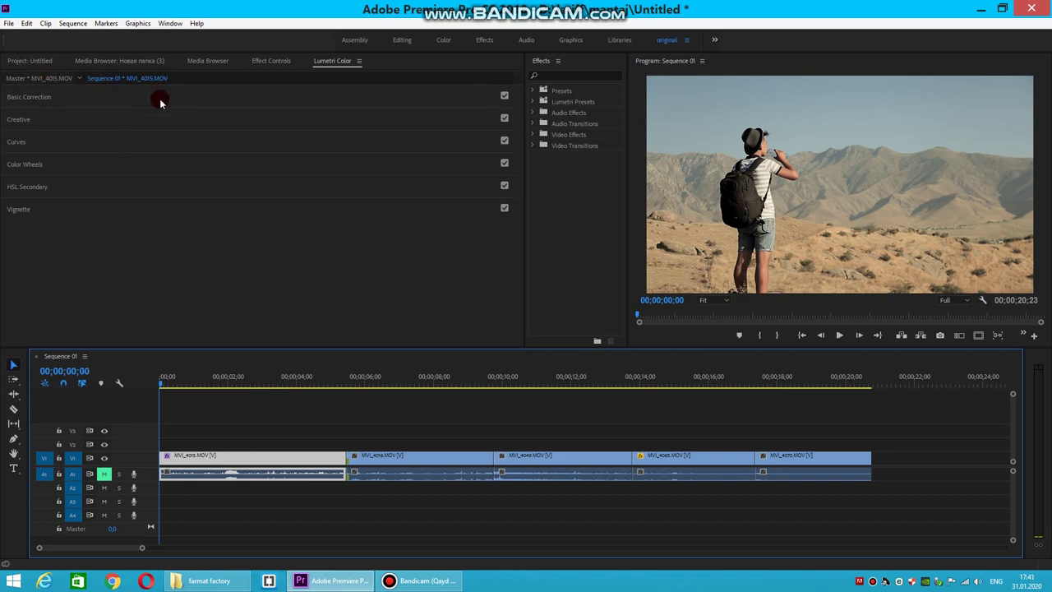
left_click(207, 420)
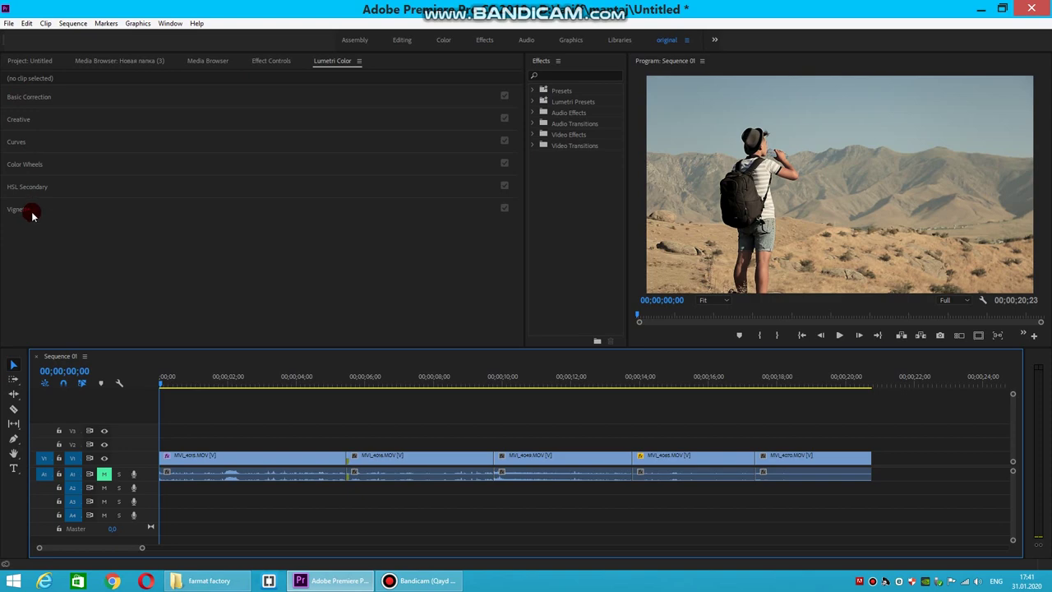
- Expand Basic Correction for MVI_4015 and reset its Temperature, Tint and Exposure
left_click(31, 98)
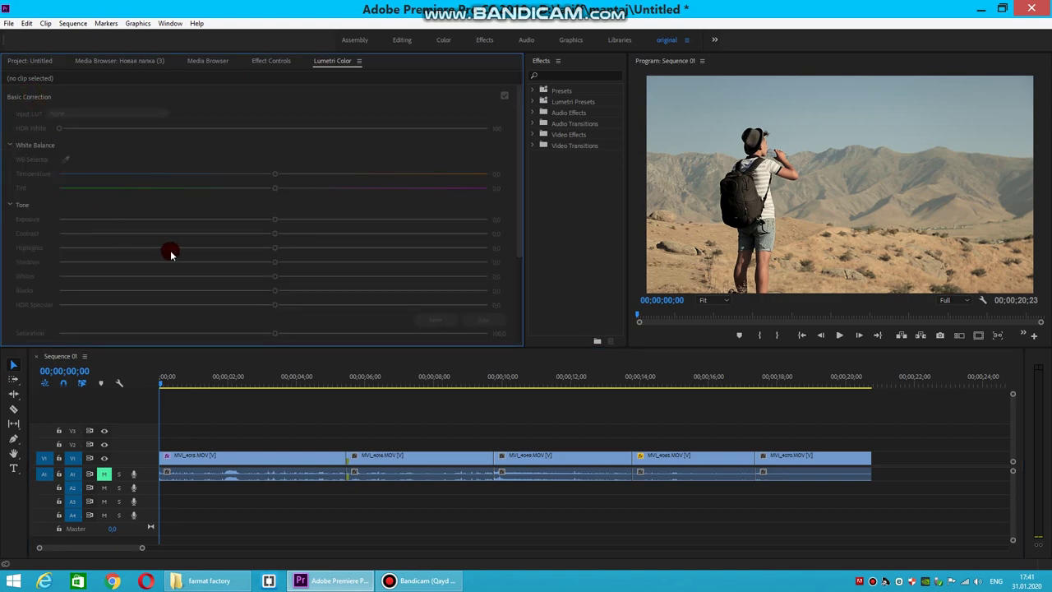
scroll(216, 232, "down", 1)
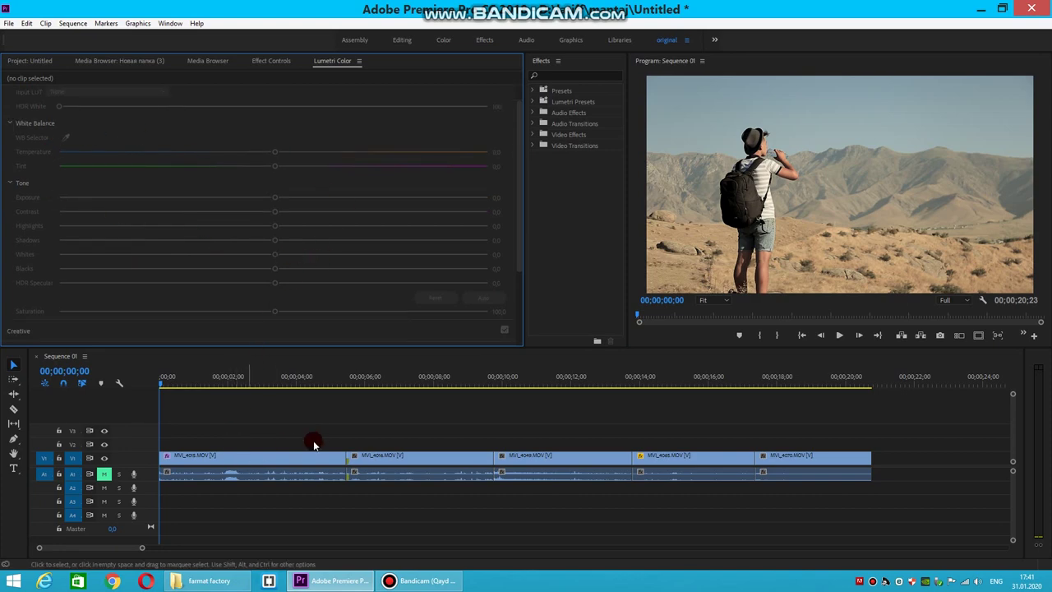
left_click(218, 458)
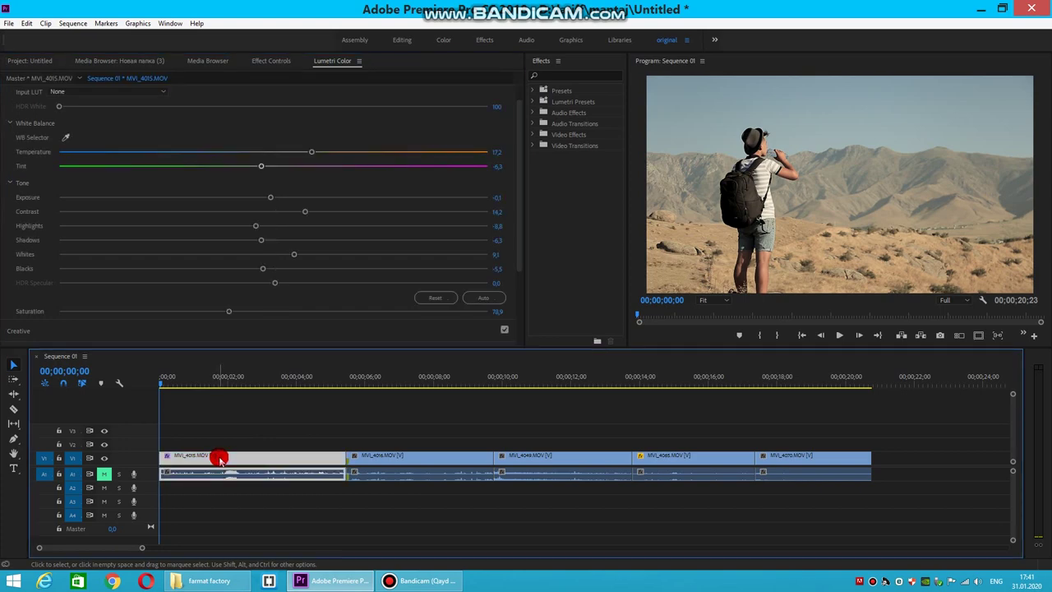
left_click_drag(313, 153, 267, 153)
double_click(261, 165)
double_click(267, 153)
double_click(271, 198)
- Reset Contrast, Highlights, Shadows, Whites and Blacks to 0 and Saturation to 100
left_click(305, 212)
double_click(304, 212)
double_click(255, 226)
double_click(262, 240)
double_click(294, 257)
double_click(262, 269)
double_click(230, 311)
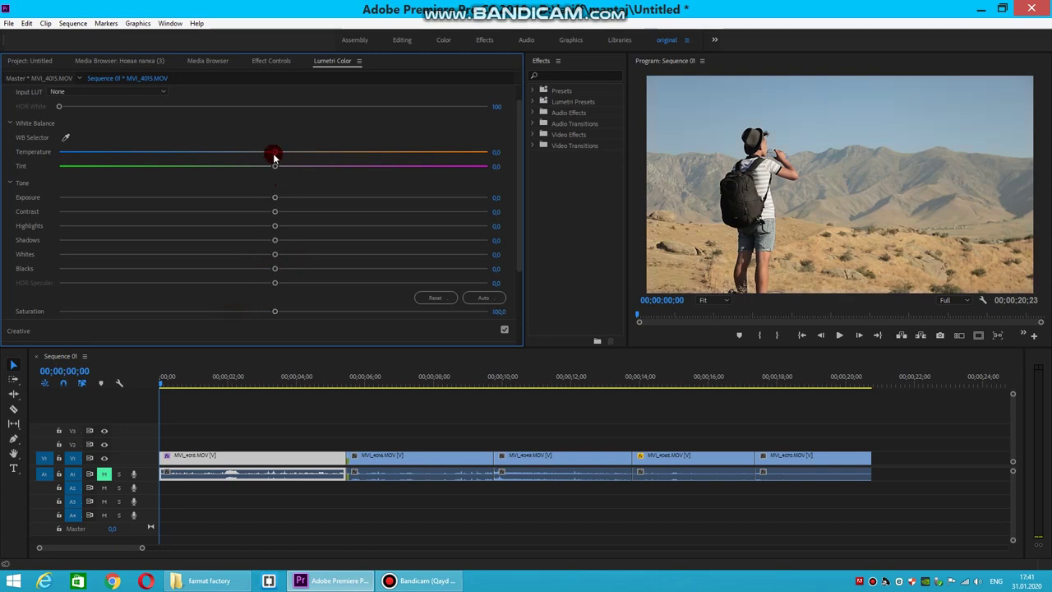
- Set Temperature 11.4, Tint -7.5, Exposure -0.3 and Highlights -6.0
mouse_move(275, 153)
left_mouse_down()
mouse_move(298, 153)
mouse_move(256, 169)
left_mouse_up()
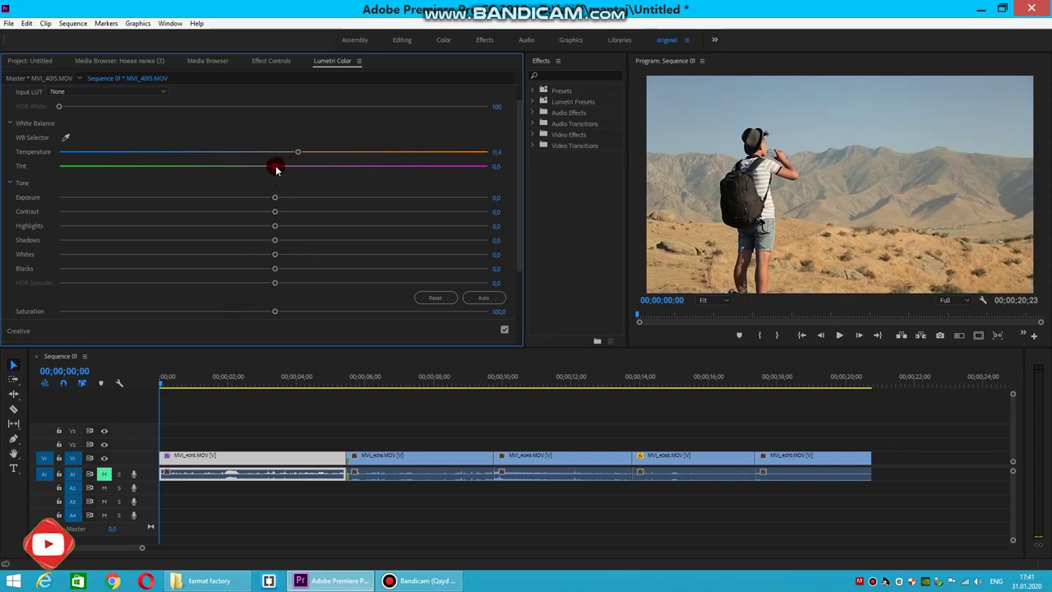
left_click(272, 199)
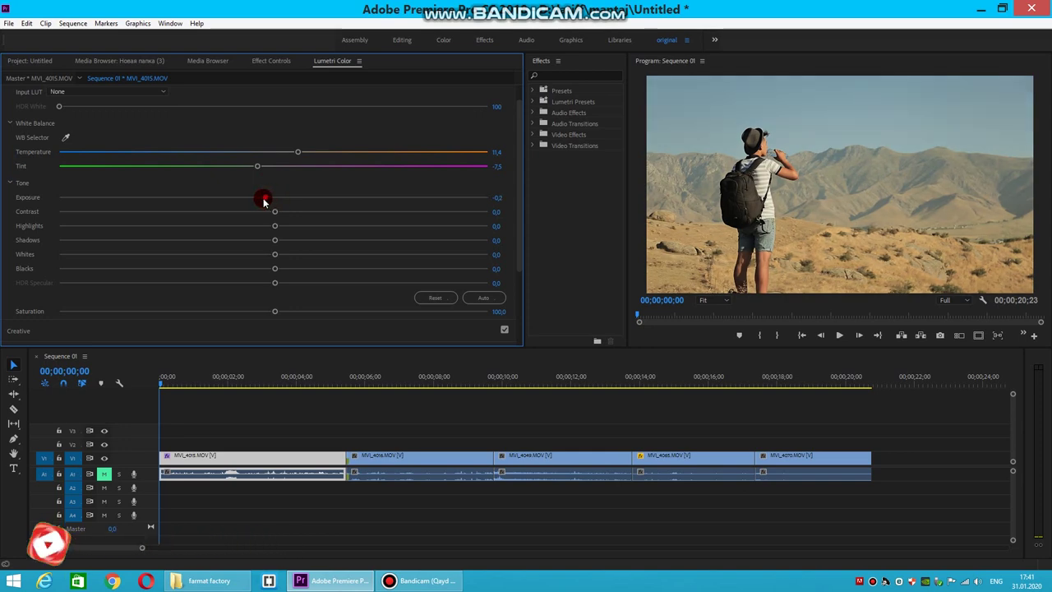
mouse_move(272, 200)
left_mouse_down()
mouse_move(260, 198)
mouse_move(302, 212)
left_mouse_up()
left_click(276, 227)
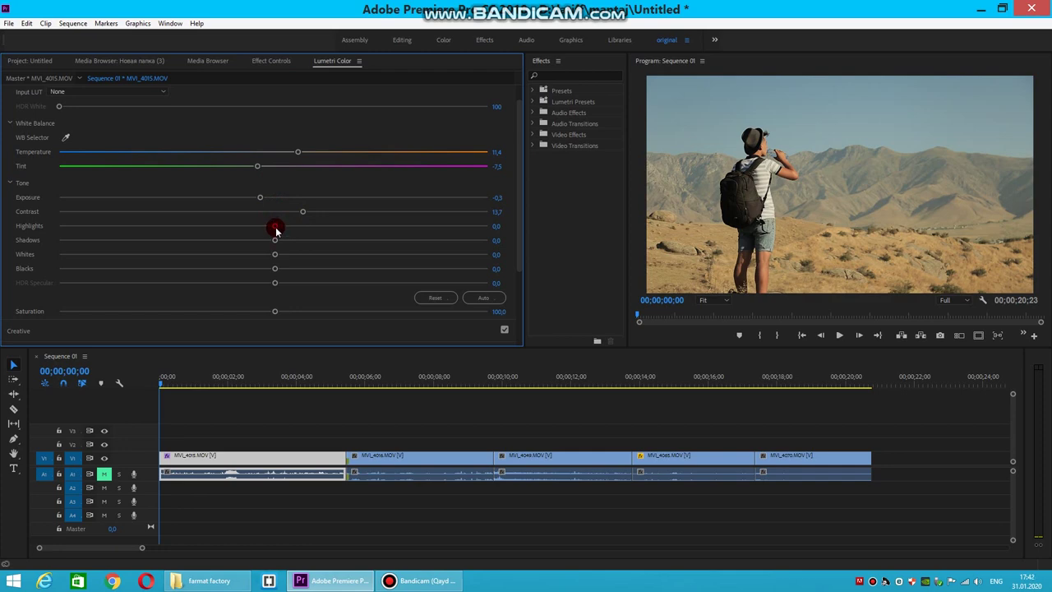
left_click_drag(275, 230, 270, 231)
left_click_drag(257, 237, 243, 244)
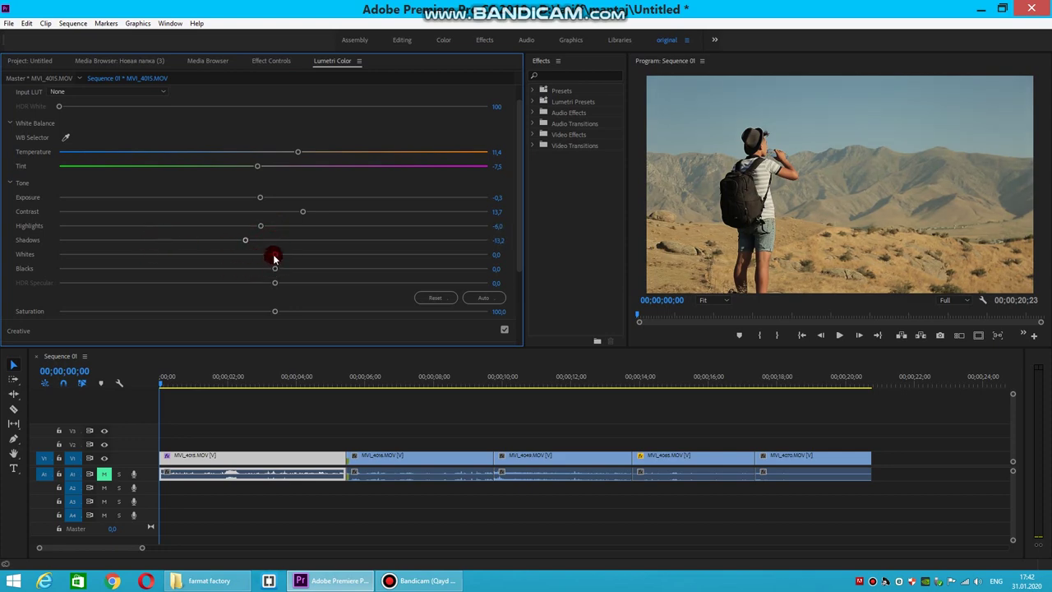
- Raise Whites to 8.3 and lower Saturation to 80.2
mouse_move(274, 254)
left_mouse_down()
mouse_move(292, 255)
mouse_move(253, 269)
left_mouse_up()
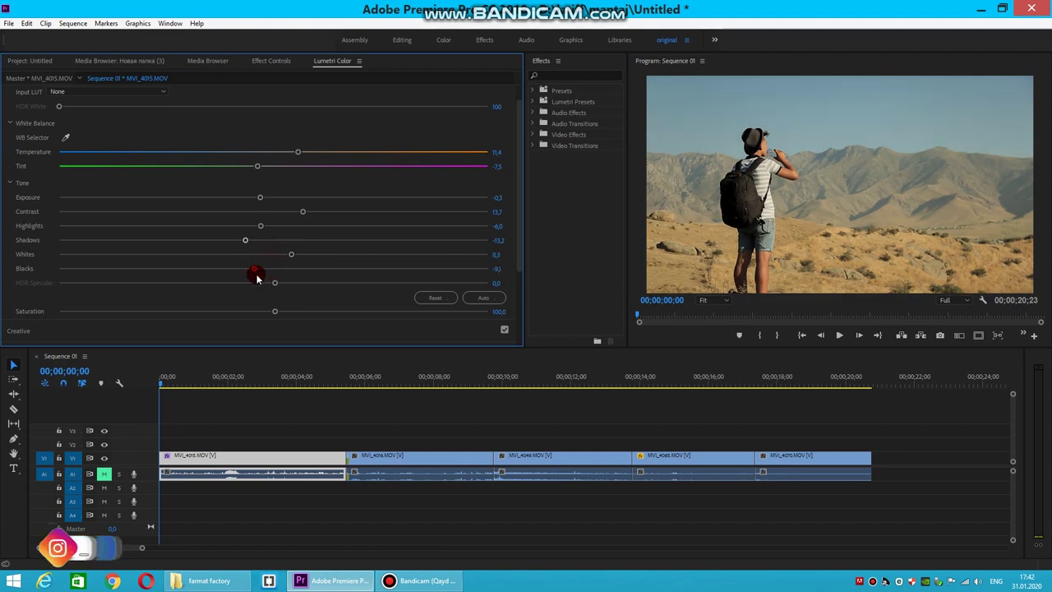
left_click_drag(274, 311, 228, 312)
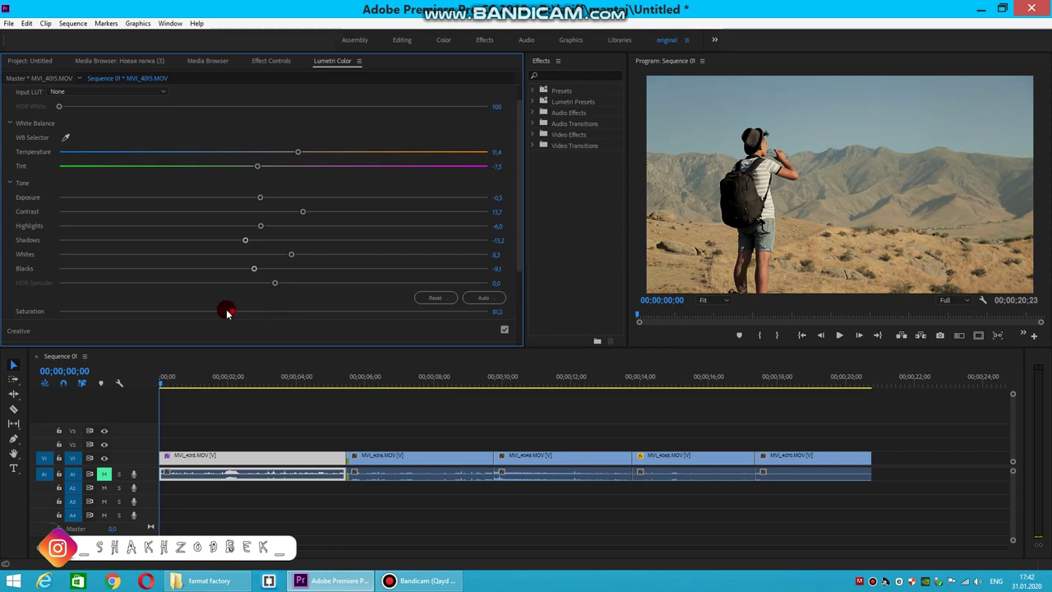
left_click_drag(229, 312, 231, 311)
scroll(286, 294, "down", 1)
scroll(284, 291, "down", 1)
scroll(279, 284, "down", 1)
scroll(58, 214, "up", 3)
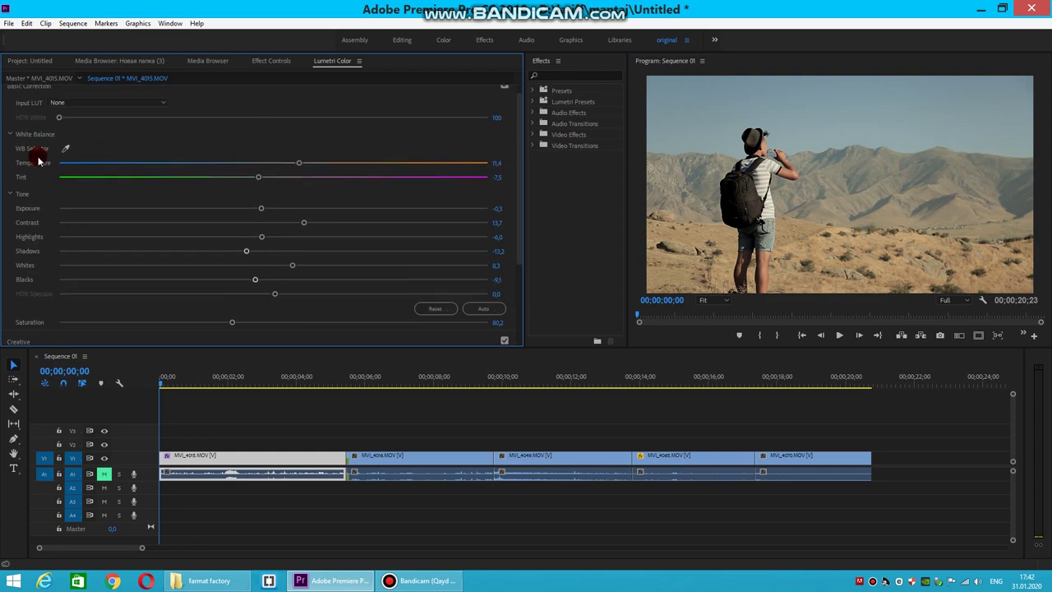
scroll(20, 103, "up", 1)
- Collapse Basic Correction and bring up the Creative section's Look settings
left_click(18, 97)
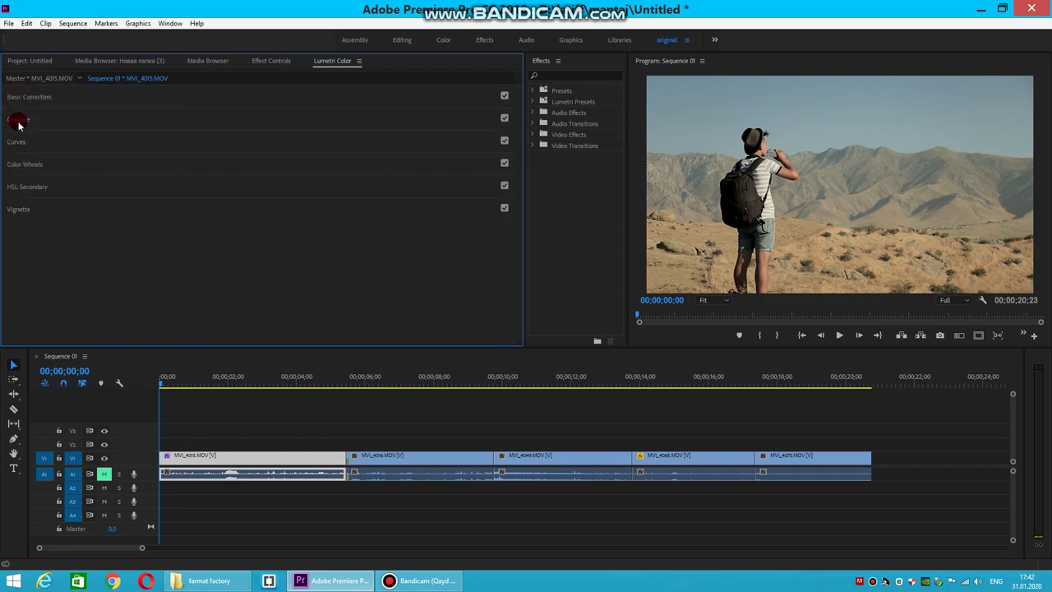
left_click(18, 121)
scroll(238, 190, "down", 1)
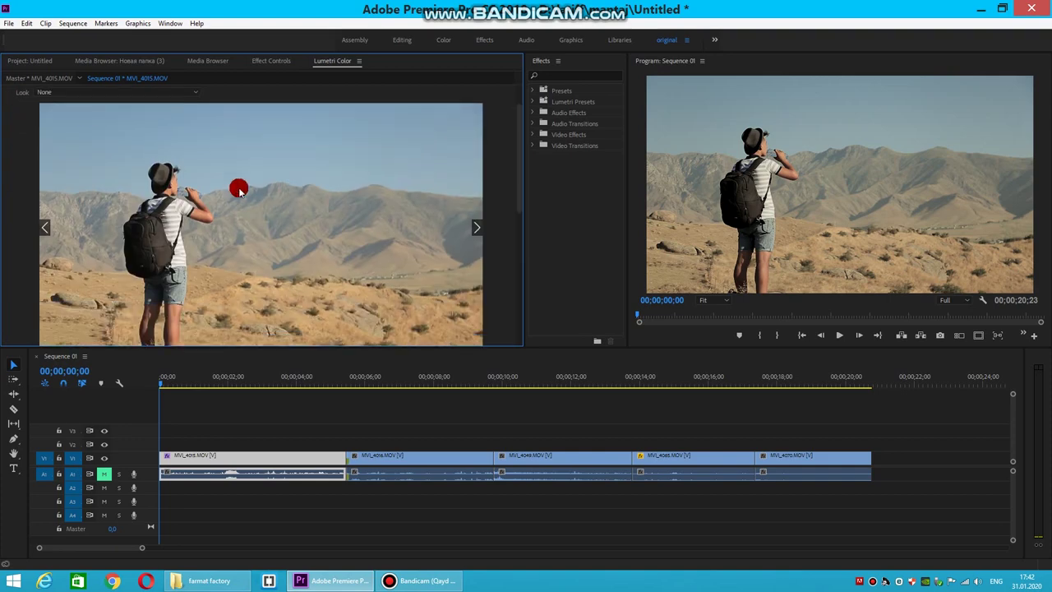
scroll(238, 190, "up", 1)
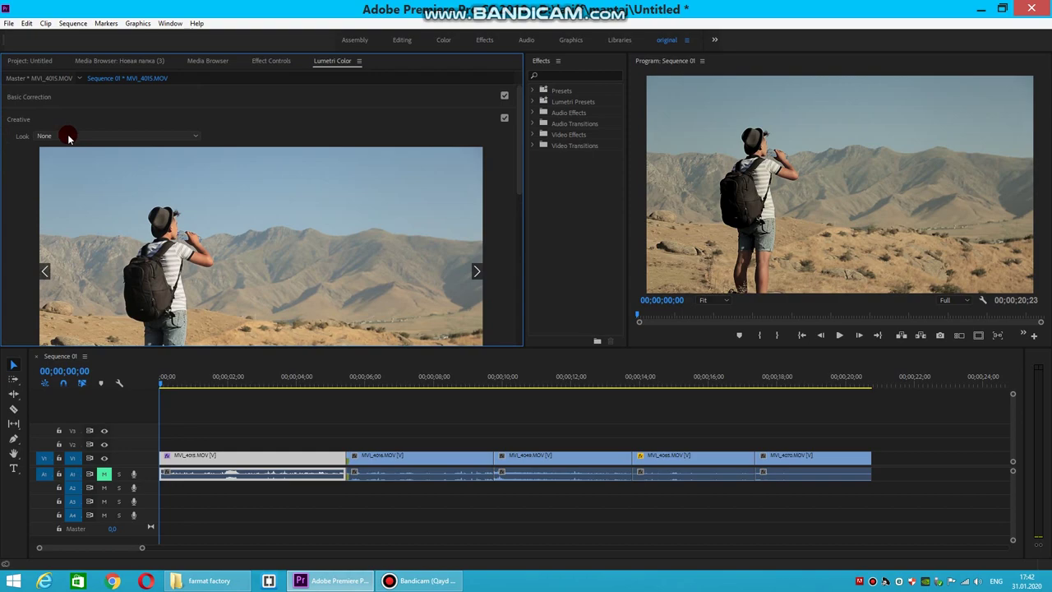
left_click(69, 140)
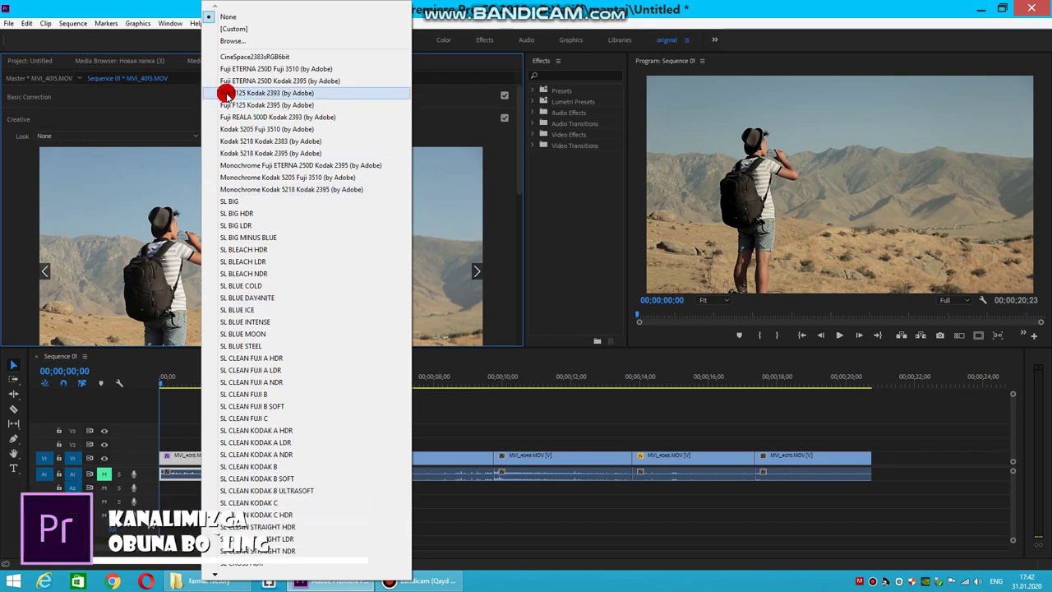
left_click(99, 126)
left_click(20, 136)
left_click(17, 122)
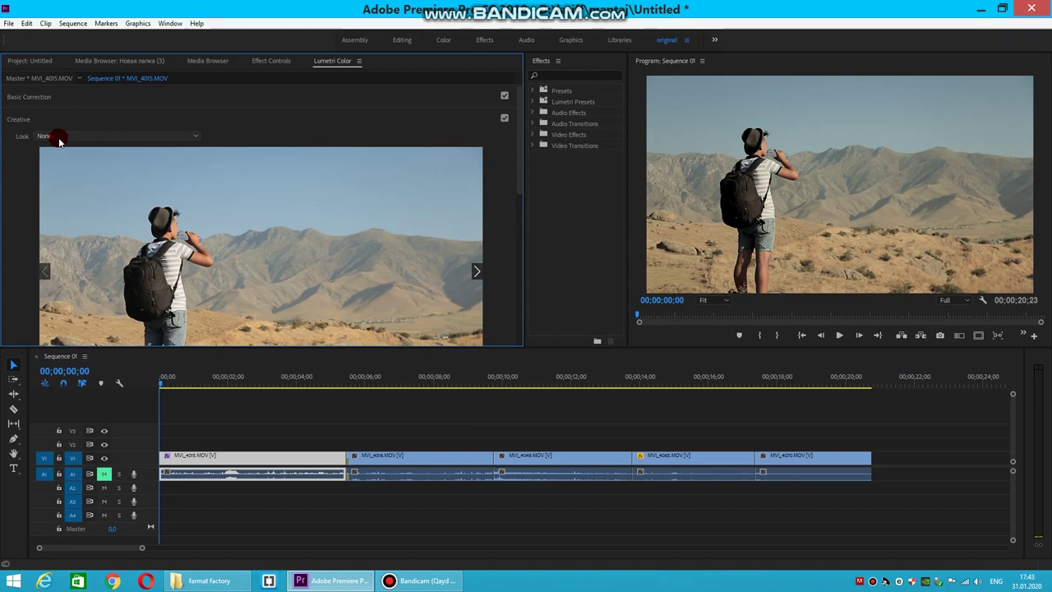
- Preview the Fuji ETERNA 250D, Monochrome Kodak 5205, SL BLEACH LDR and SL BLUE ICE looks
left_click(47, 138)
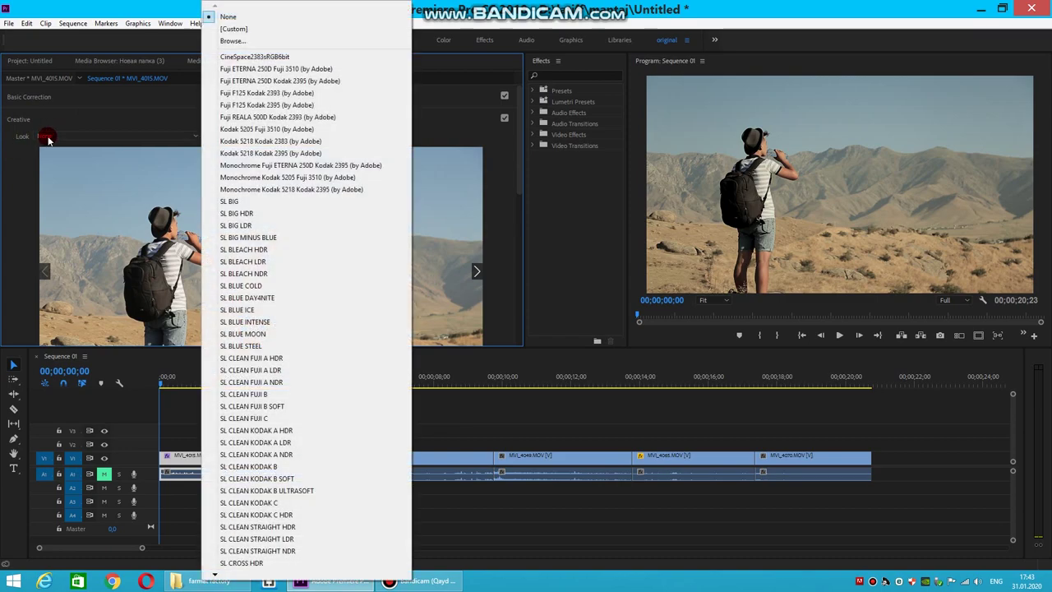
left_click(223, 71)
left_click(104, 134)
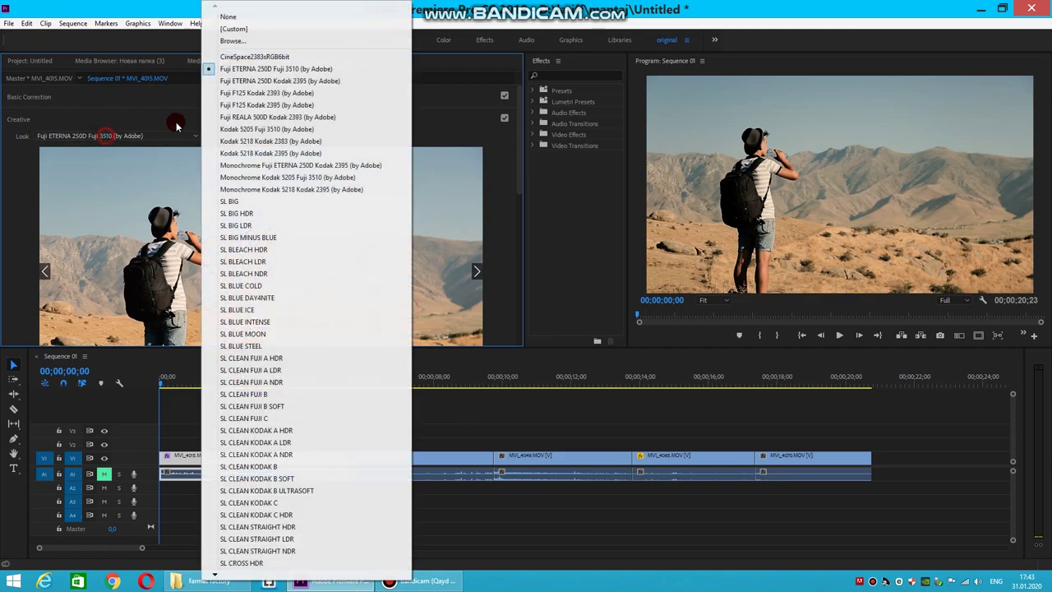
left_click(223, 80)
left_click(125, 136)
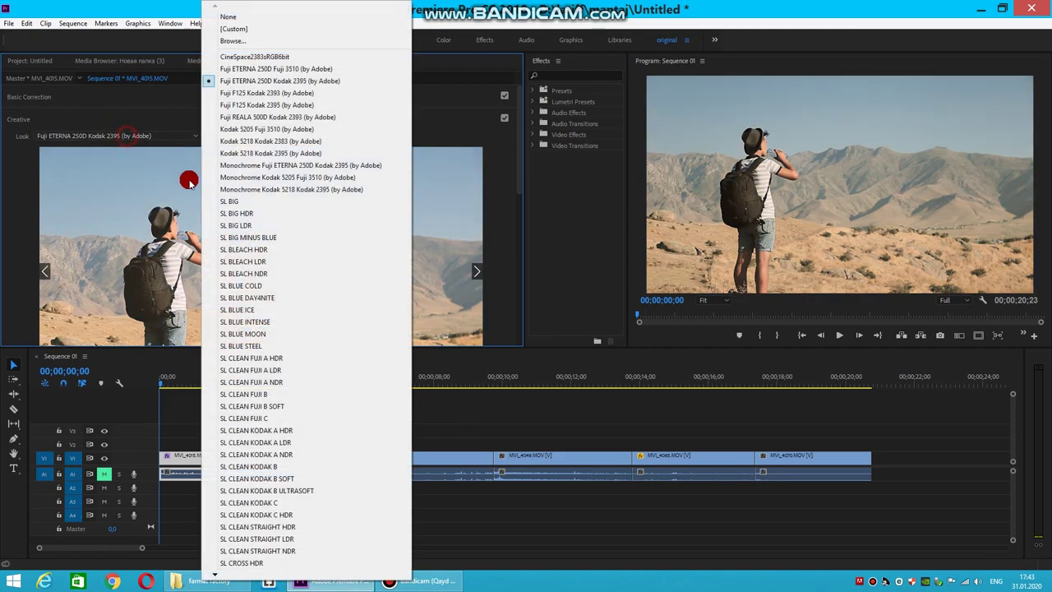
left_click(224, 176)
left_click(140, 139)
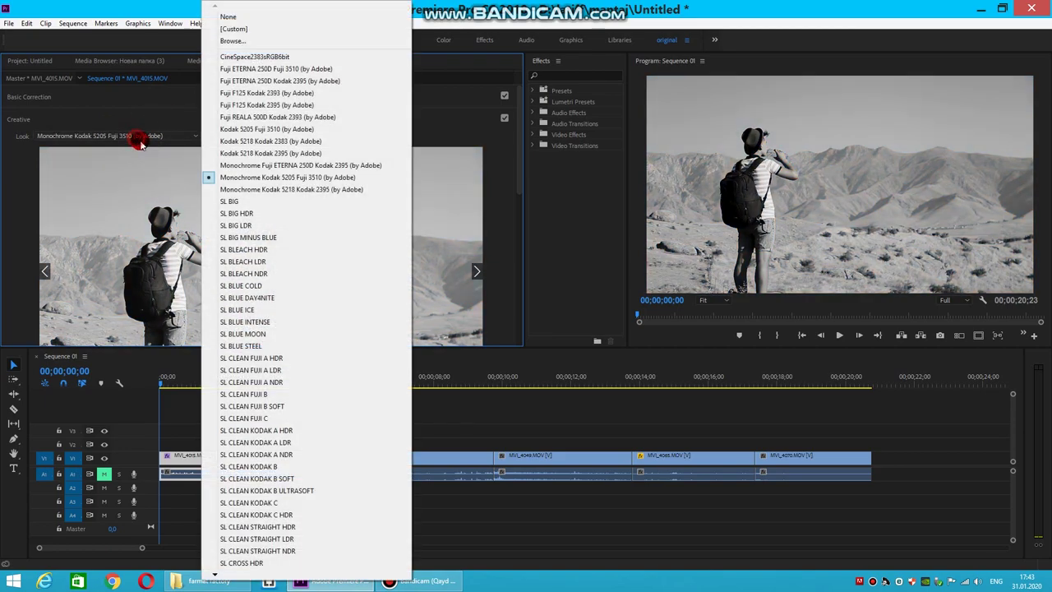
left_click(241, 261)
left_click(143, 137)
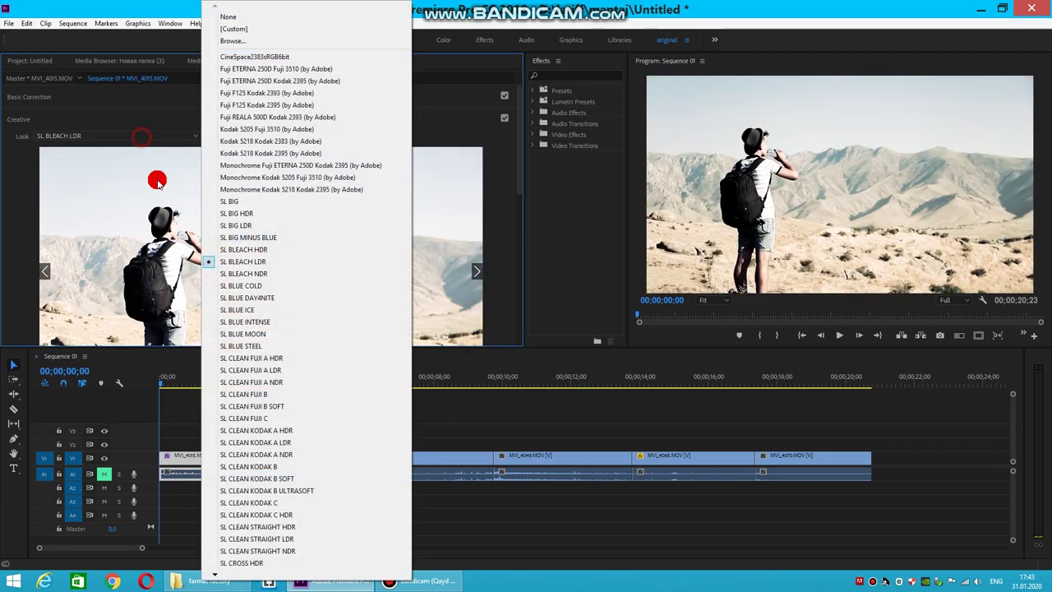
left_click(223, 309)
- Preview SL CLEAN FUJI A HDR and SL CLEAN KODAK A LDR, then set Look to None
left_click(162, 136)
left_click(212, 360)
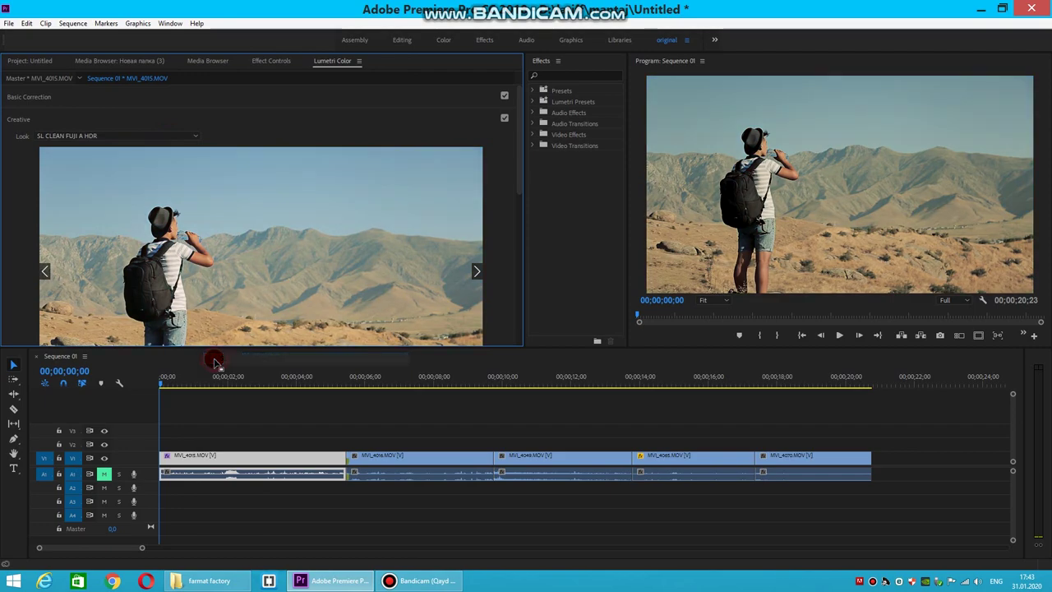
left_click(120, 137)
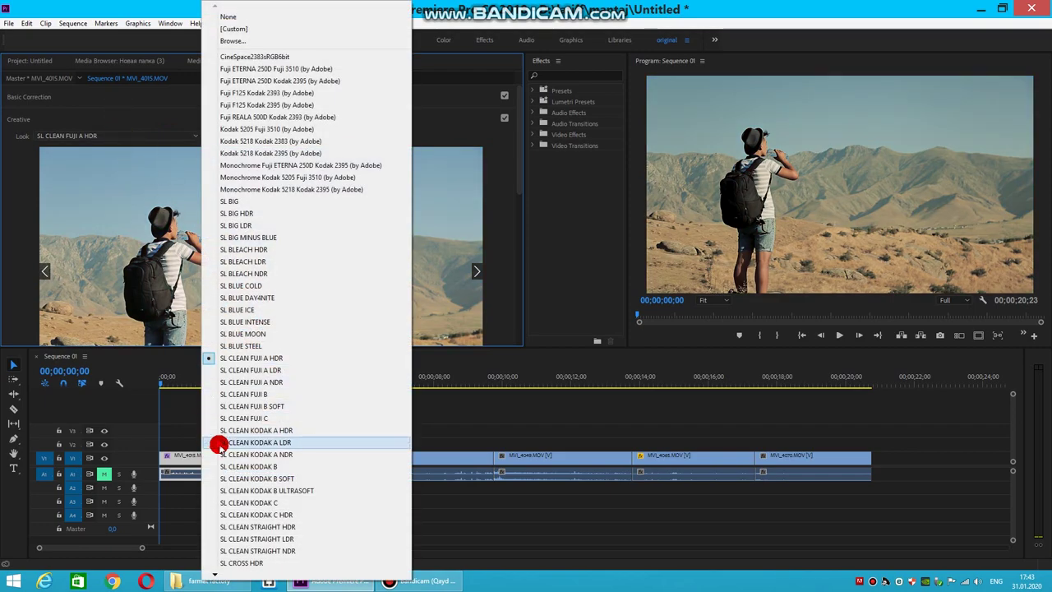
left_click(219, 443)
left_click(131, 136)
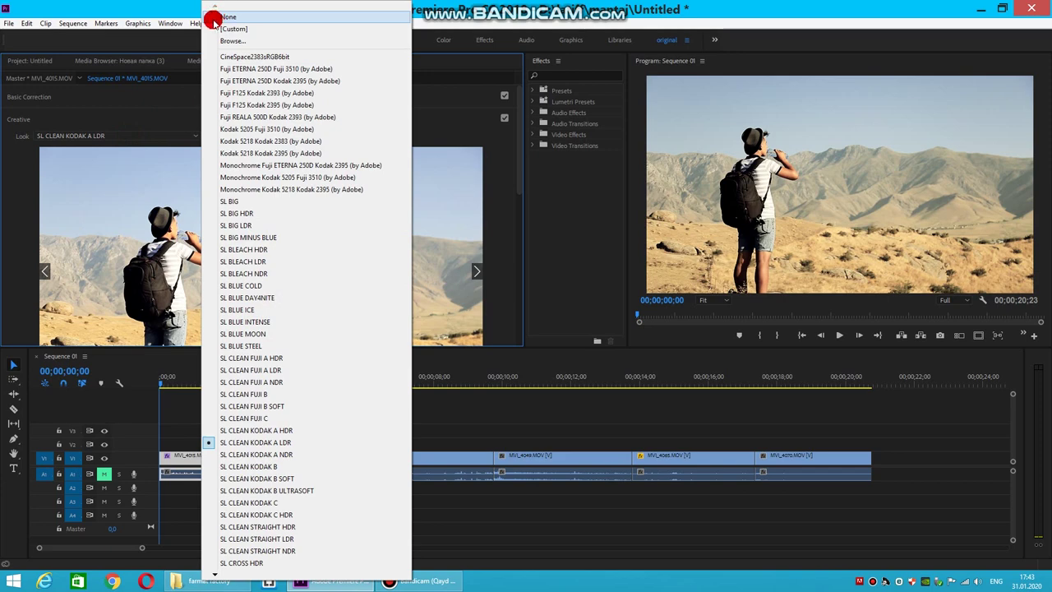
left_click(211, 17)
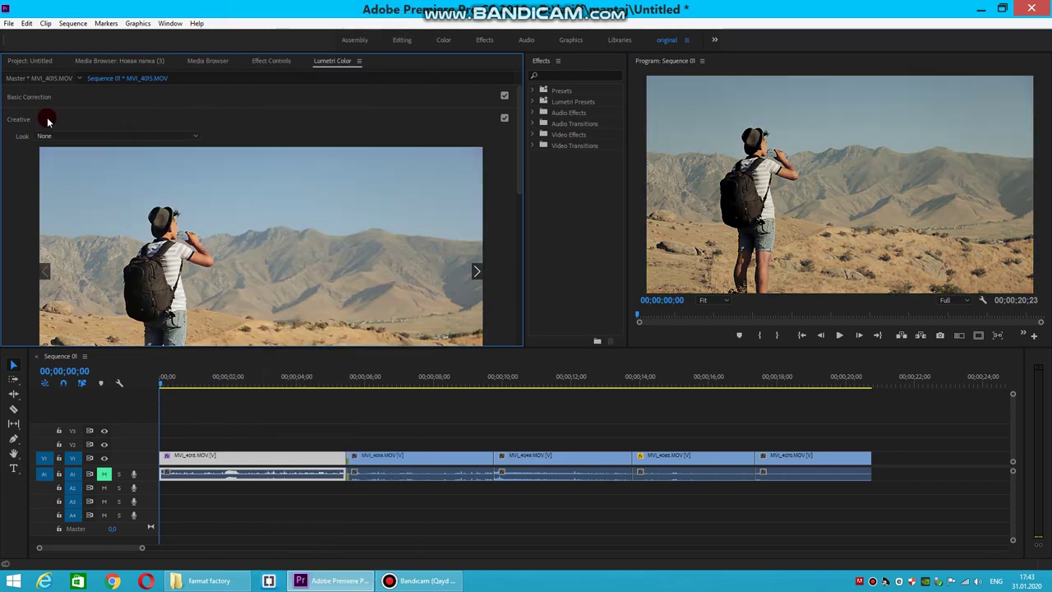
scroll(52, 136, "down", 5)
- Set Creative Vibrance to 47.9 and Saturation to 115.5
scroll(81, 156, "down", 2)
scroll(129, 230, "down", 1)
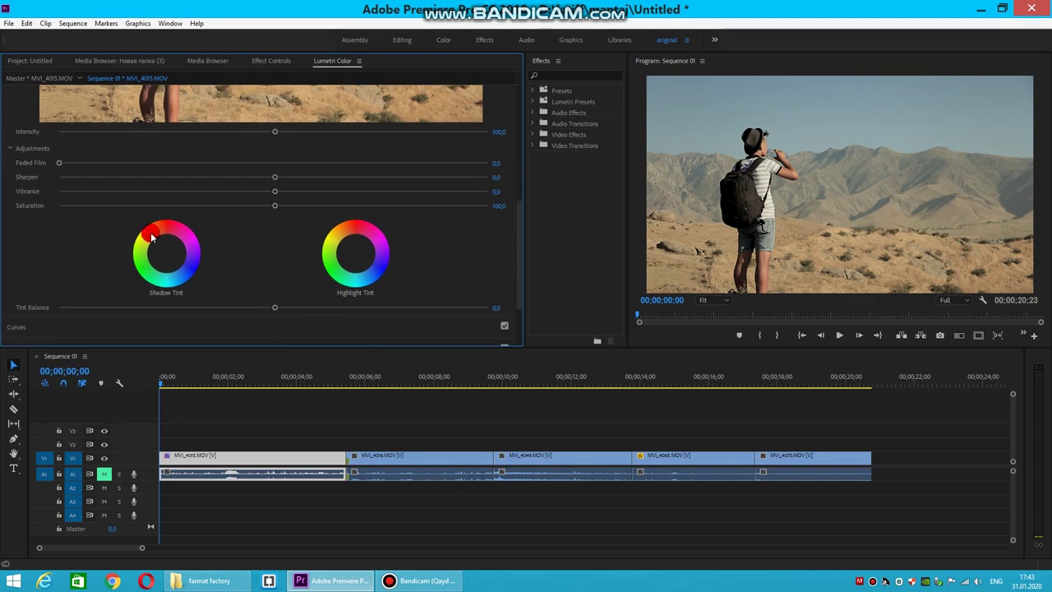
left_click_drag(274, 194, 392, 203)
left_click(275, 206)
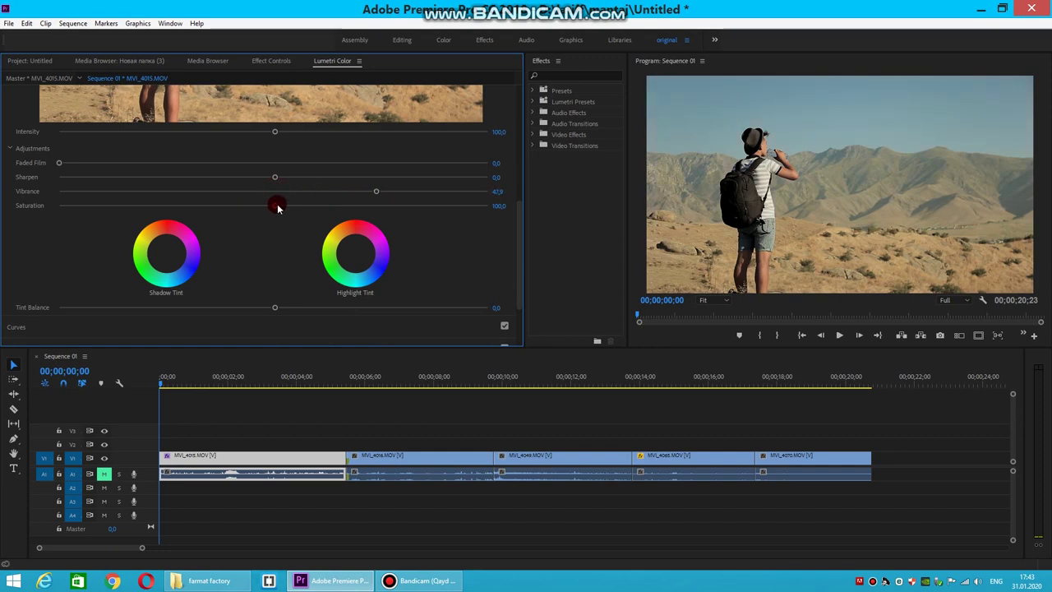
left_click_drag(274, 209, 309, 212)
- Tint the shadows and highlights, set Tint Balance to -17.2, and collapse Creative
scroll(211, 237, "down", 2)
left_click_drag(355, 198, 365, 206)
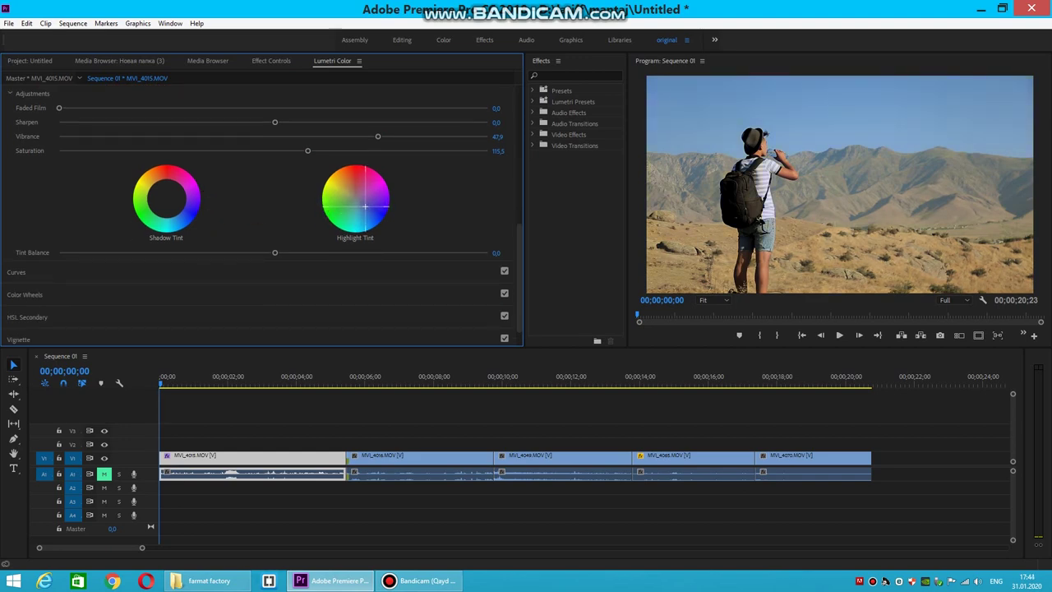
left_click_drag(274, 253, 300, 252)
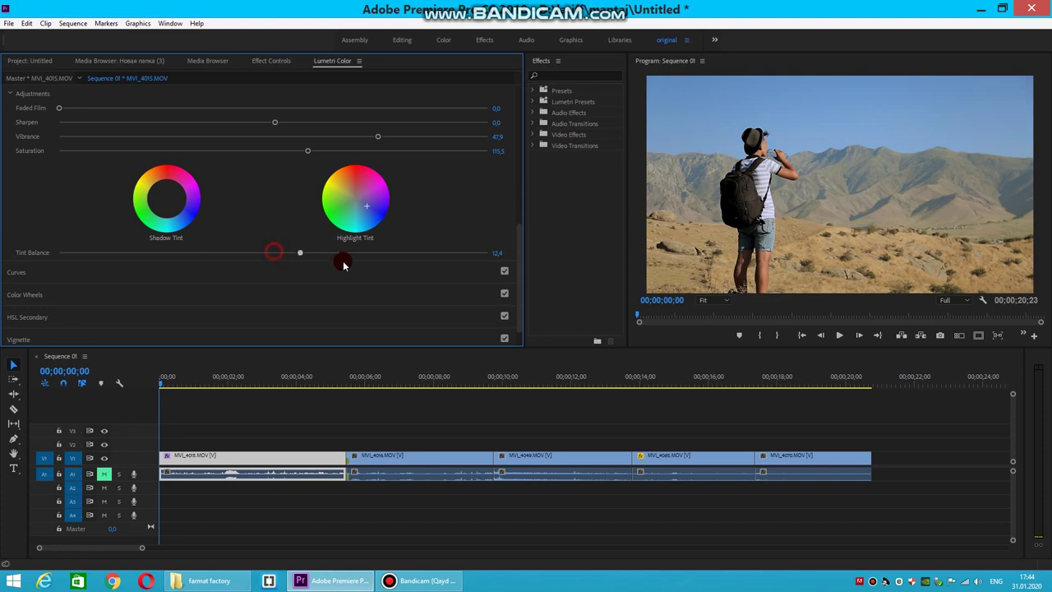
scroll(235, 192, "down", 1)
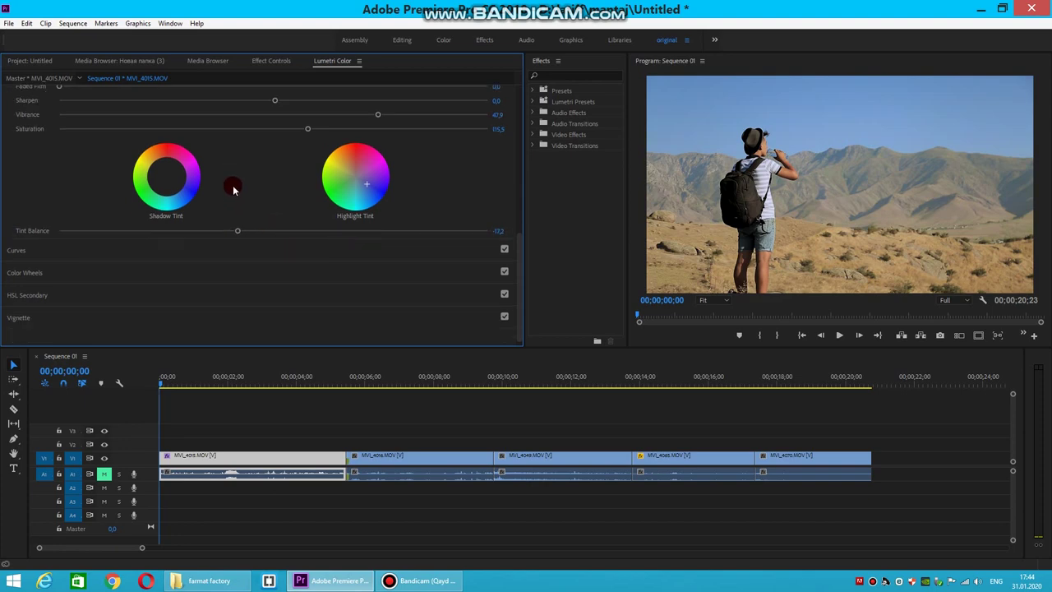
left_click_drag(166, 176, 160, 172)
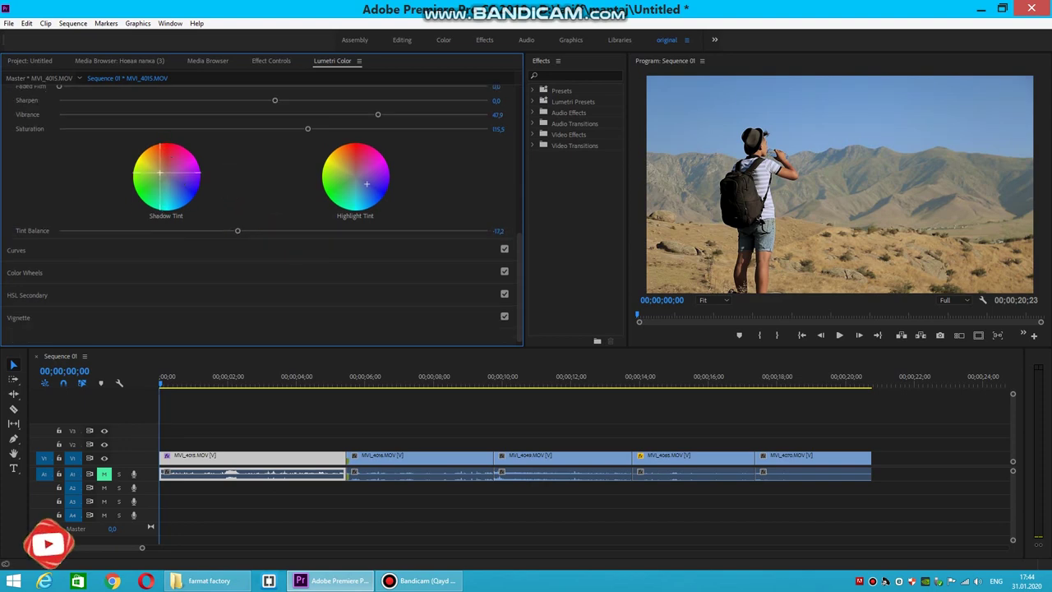
scroll(285, 227, "down", 1)
scroll(233, 156, "up", 2)
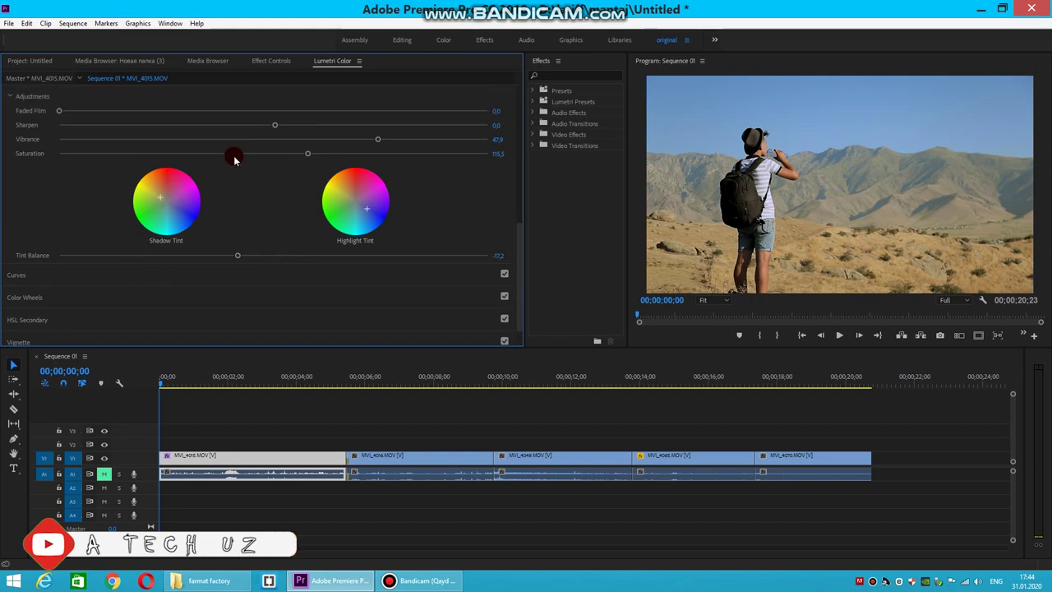
scroll(108, 114, "up", 4)
scroll(110, 114, "up", 2)
scroll(103, 110, "up", 2)
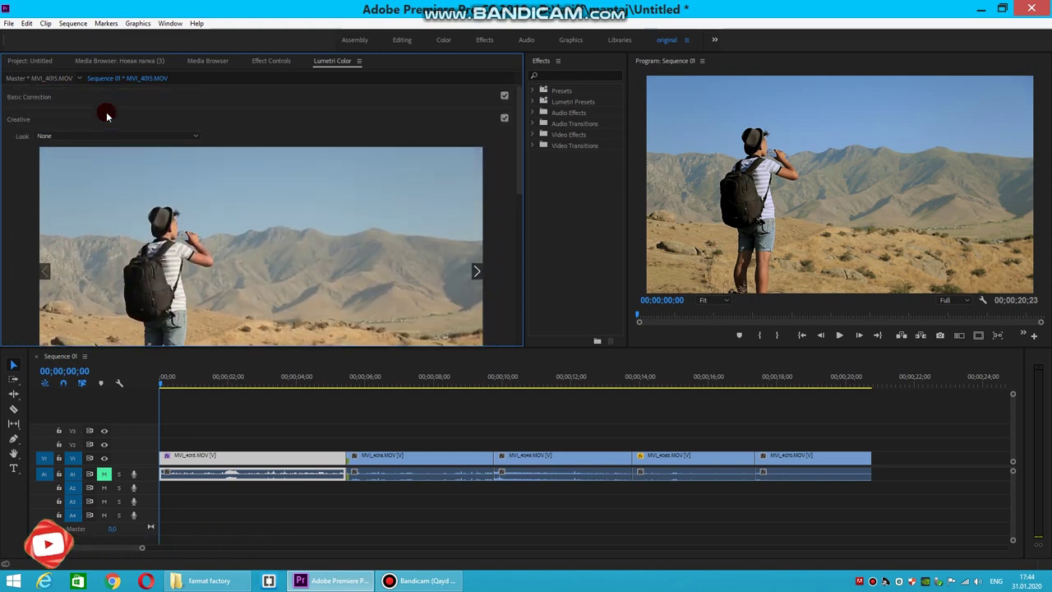
left_click(15, 121)
left_click(15, 144)
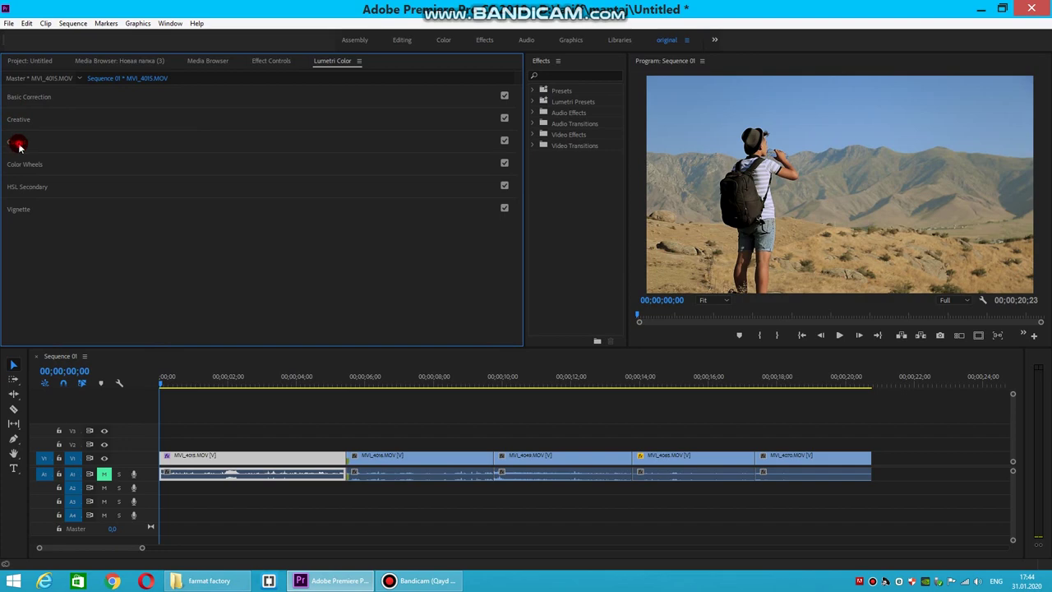
- Add two points to the master RGB curve and adjust them to shape shadows and highlights
scroll(145, 140, "down", 2)
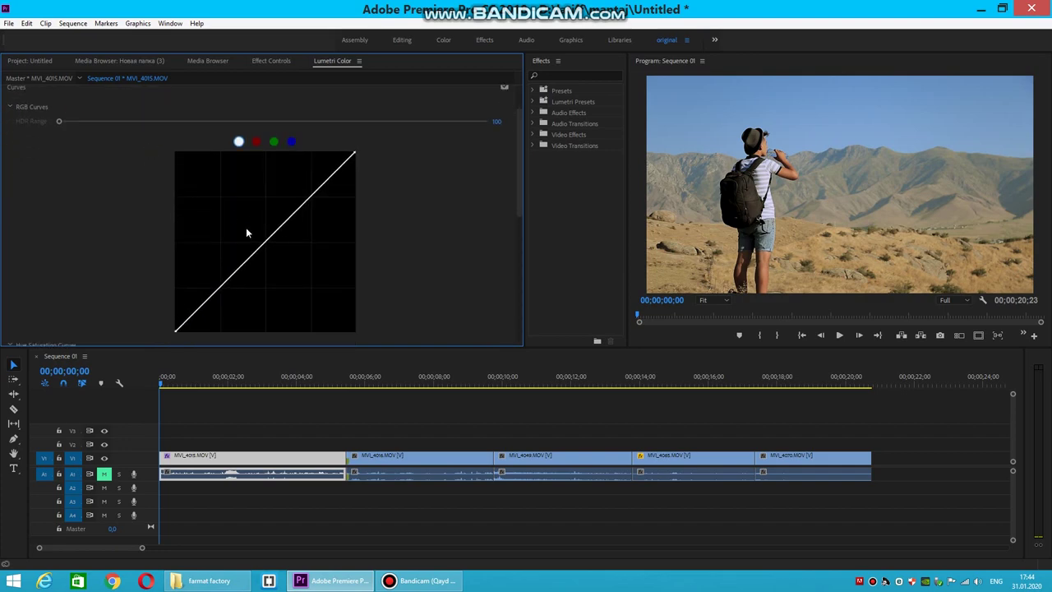
scroll(246, 232, "down", 1)
left_click(309, 181)
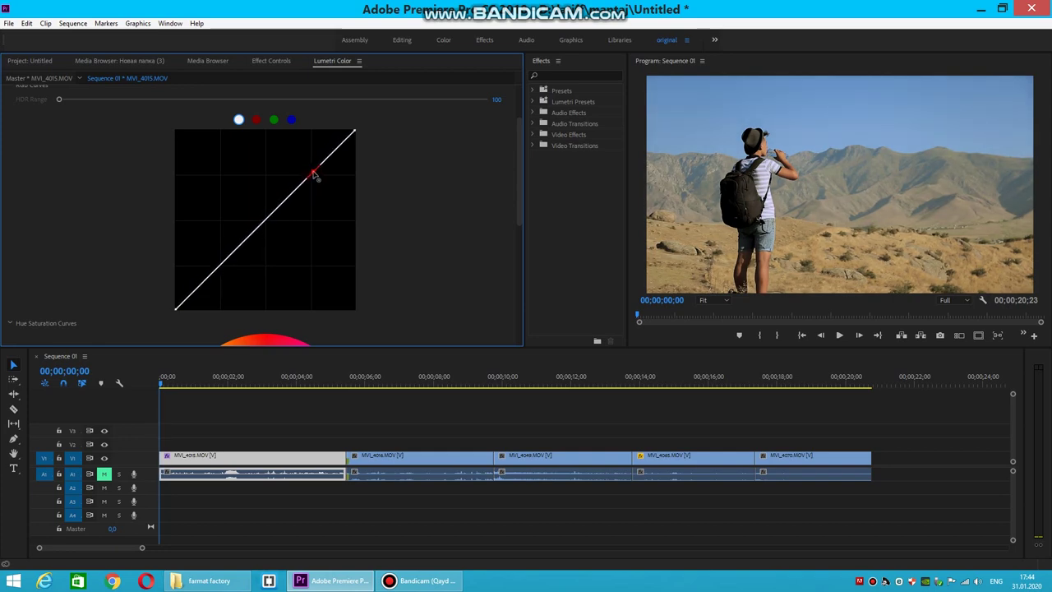
left_click_drag(251, 238, 243, 240)
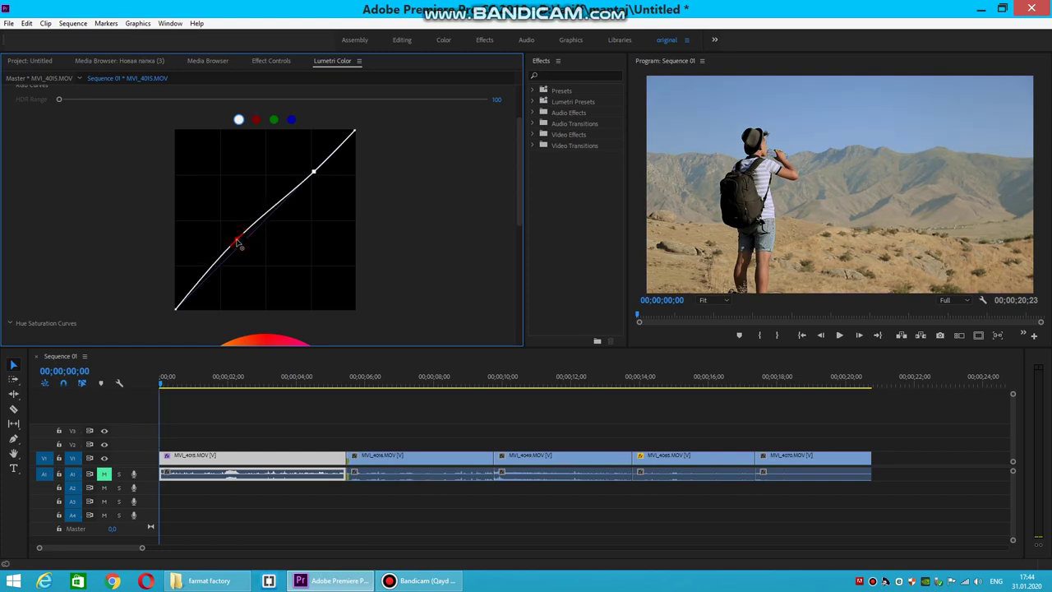
left_click_drag(241, 239, 239, 243)
mouse_move(313, 172)
left_mouse_down()
mouse_move(319, 181)
mouse_move(313, 170)
left_mouse_up()
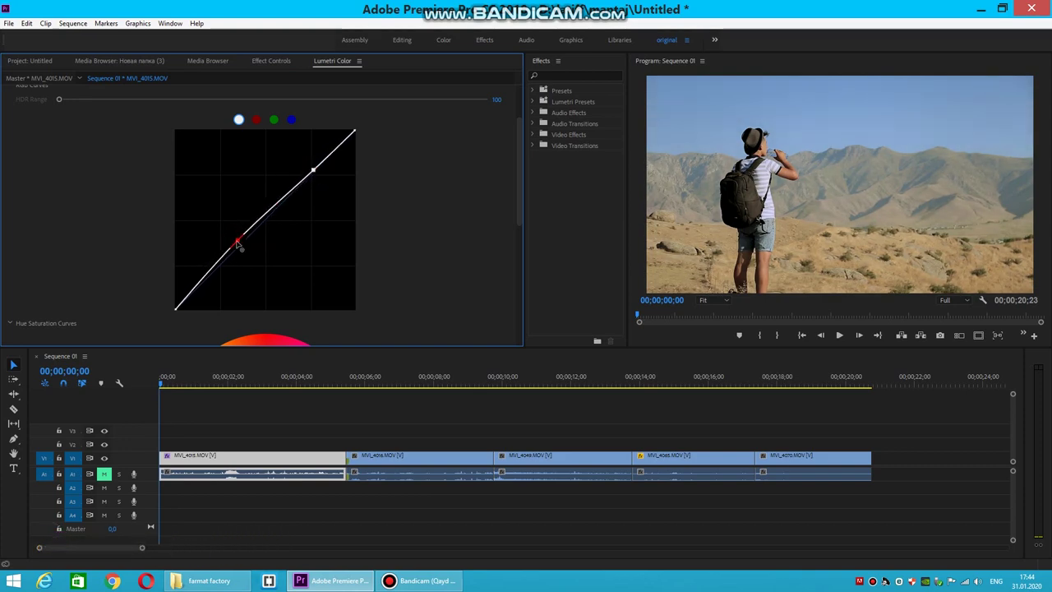
left_click_drag(237, 241, 246, 244)
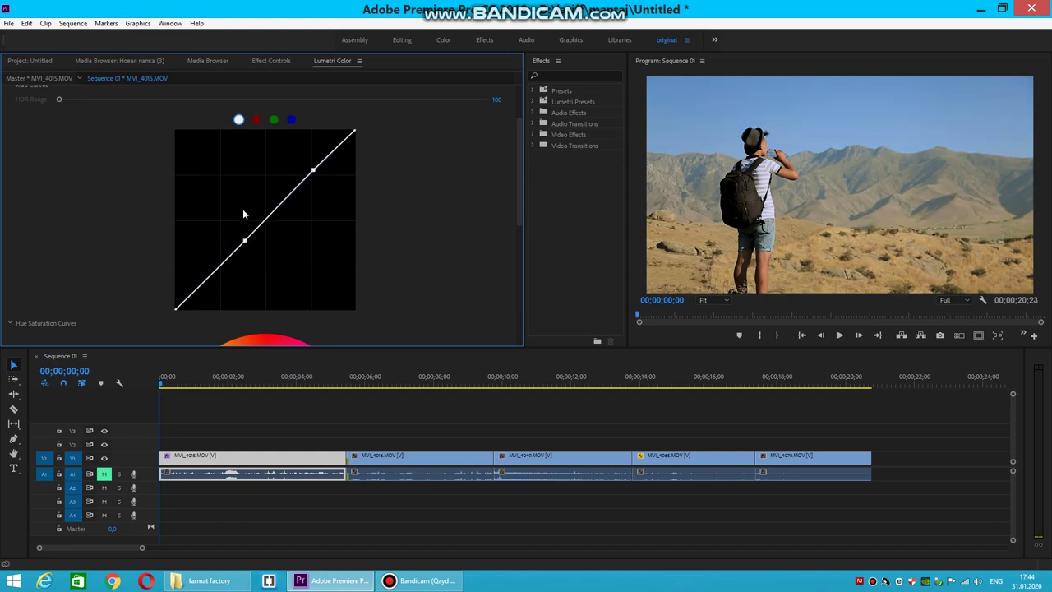
- Switch to the red channel curve and start reshaping it
scroll(243, 214, "down", 1)
left_click(256, 100)
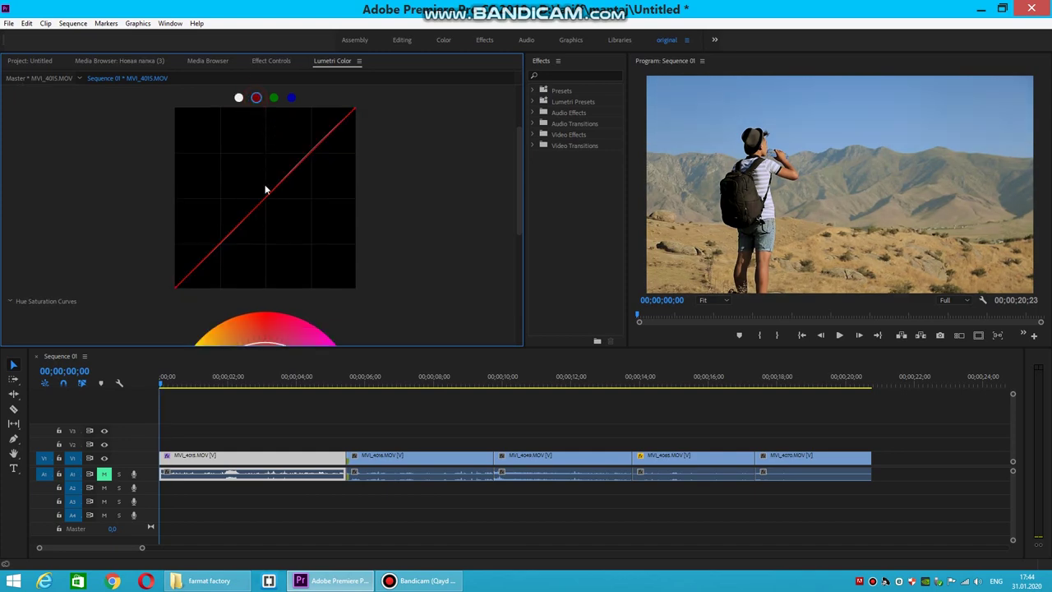
left_click_drag(266, 200, 262, 197)
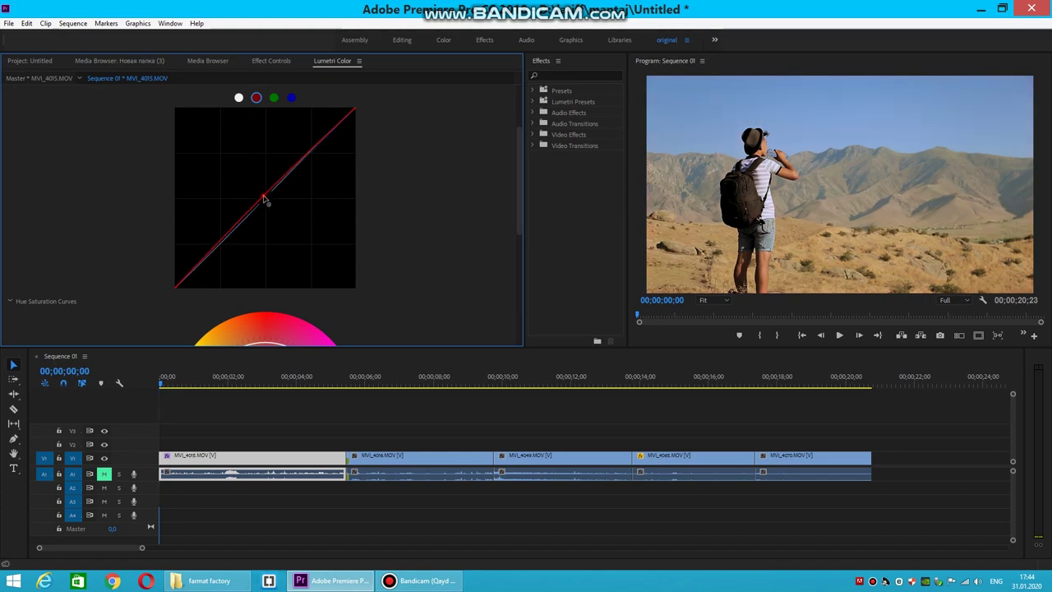
scroll(266, 197, "down", 2)
scroll(252, 171, "down", 3)
- Pull Hue Saturation Curve points inward to desaturate the cyan and blue hues, especially the sky
scroll(250, 173, "down", 2)
scroll(124, 140, "up", 3)
scroll(125, 157, "up", 4)
scroll(124, 157, "up", 1)
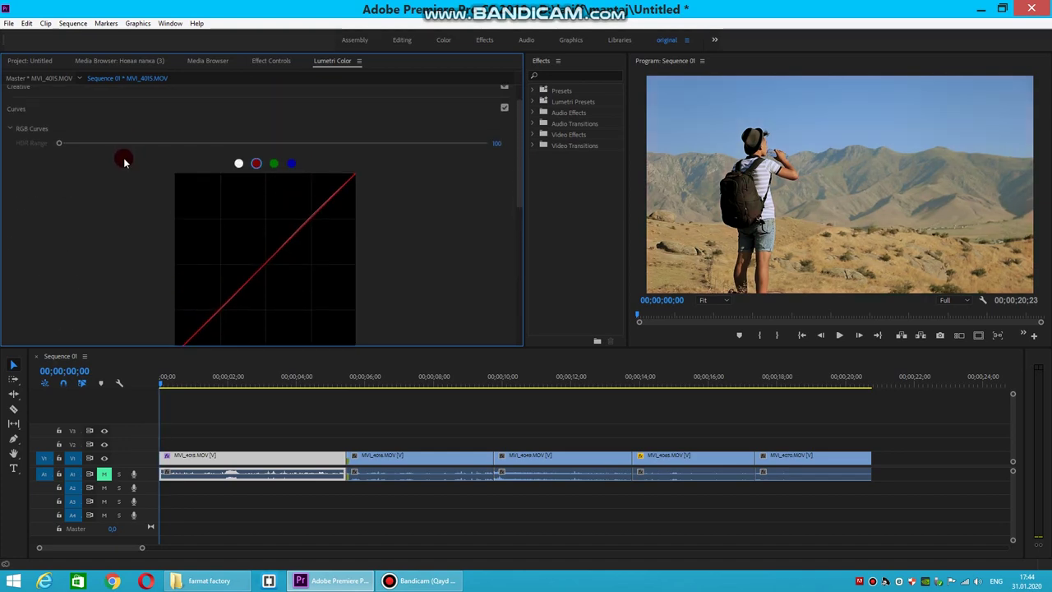
scroll(126, 211, "down", 2)
scroll(127, 210, "down", 4)
scroll(134, 207, "down", 1)
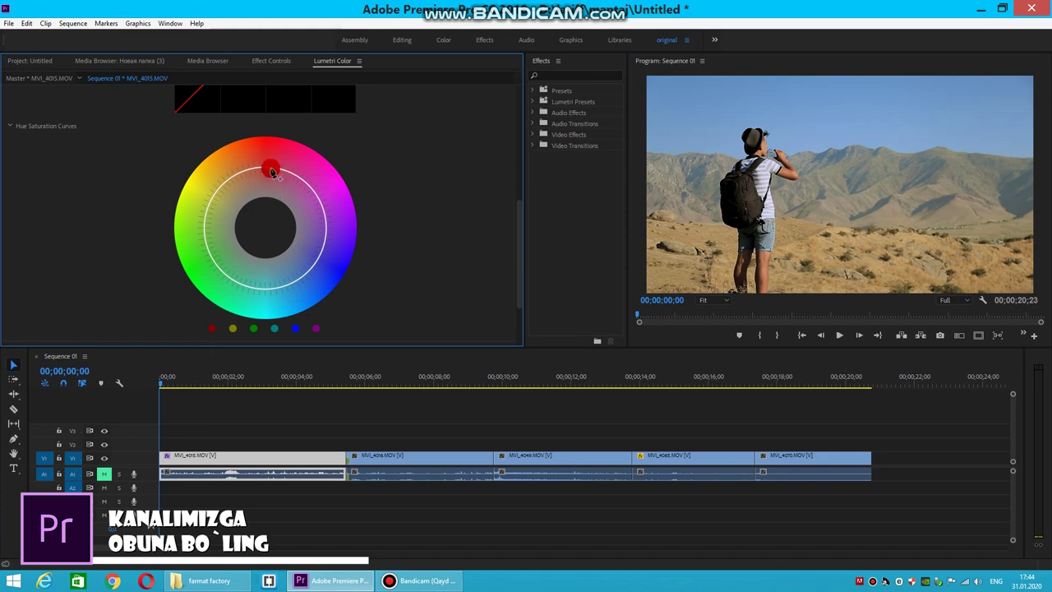
left_click_drag(270, 174, 267, 193)
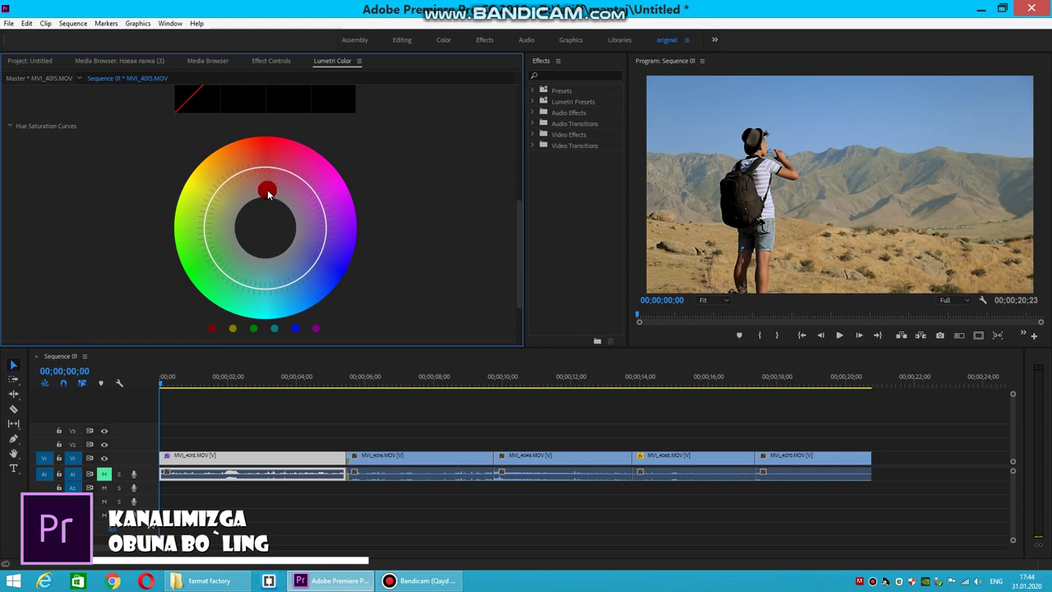
left_click_drag(267, 193, 802, 109)
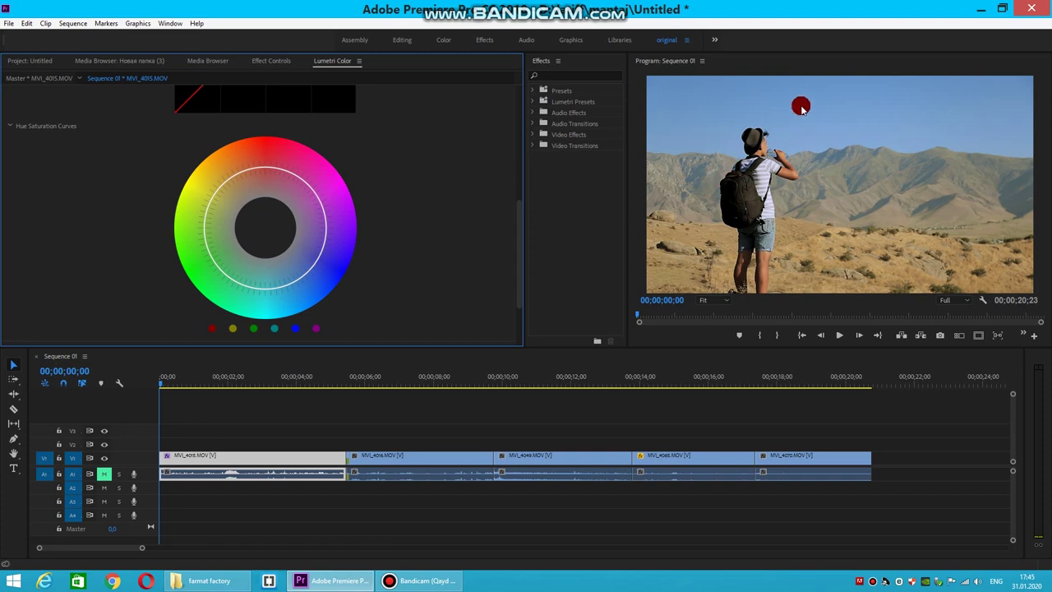
left_click_drag(801, 107, 294, 330)
mouse_move(294, 329)
left_mouse_down()
mouse_move(321, 263)
mouse_move(293, 261)
mouse_move(305, 272)
mouse_move(287, 259)
mouse_move(320, 239)
mouse_move(293, 223)
mouse_move(323, 228)
mouse_move(304, 276)
mouse_move(278, 282)
mouse_move(287, 265)
mouse_move(276, 258)
left_mouse_up()
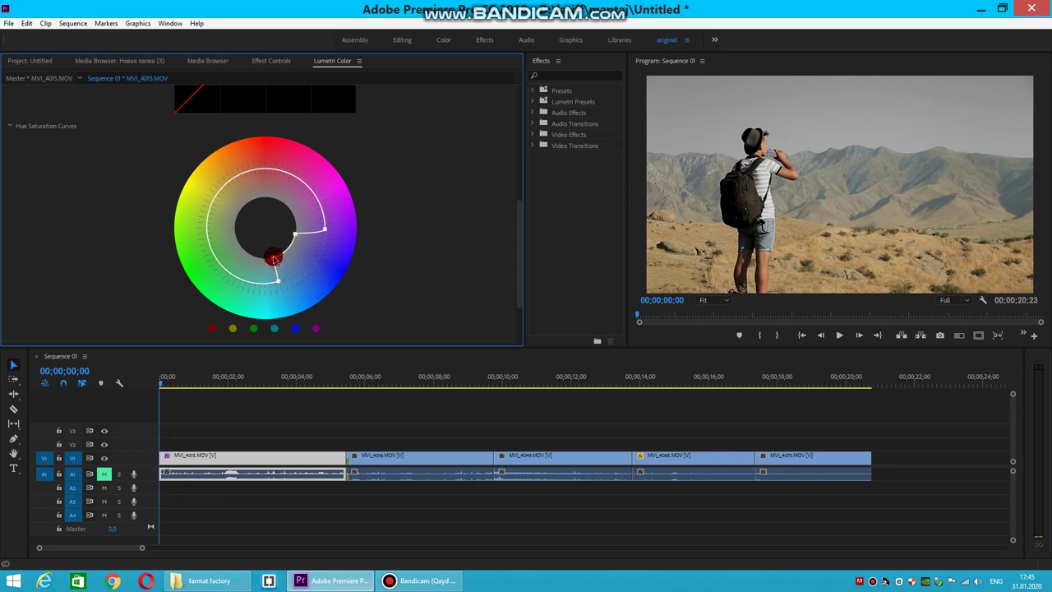
- Try varying saturation of warm, cyan-blue and blue-magenta hues with Hue Saturation Curve points
left_click_drag(233, 182, 230, 171)
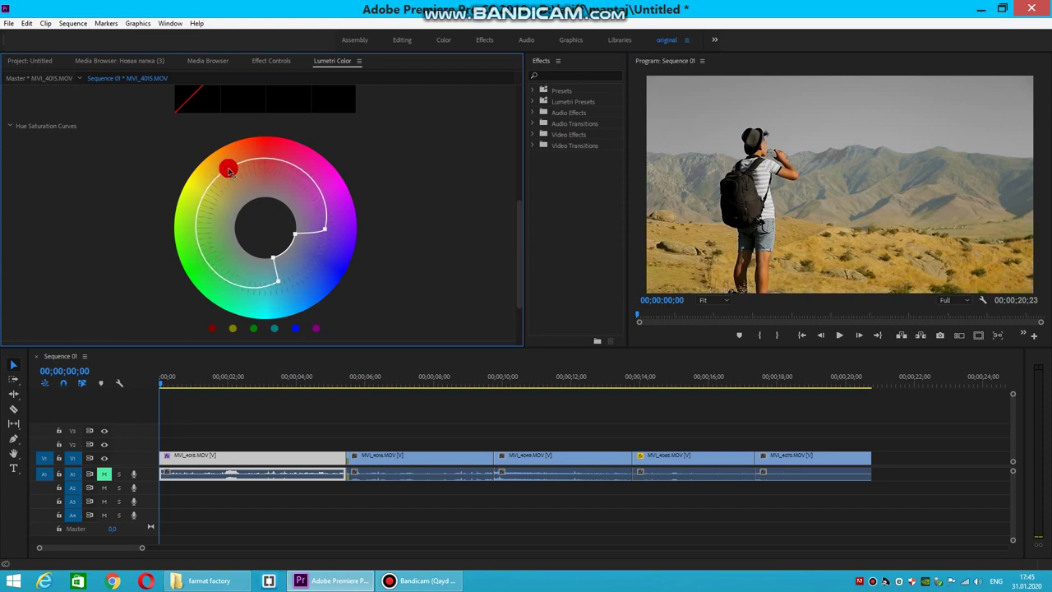
left_click_drag(231, 170, 236, 177)
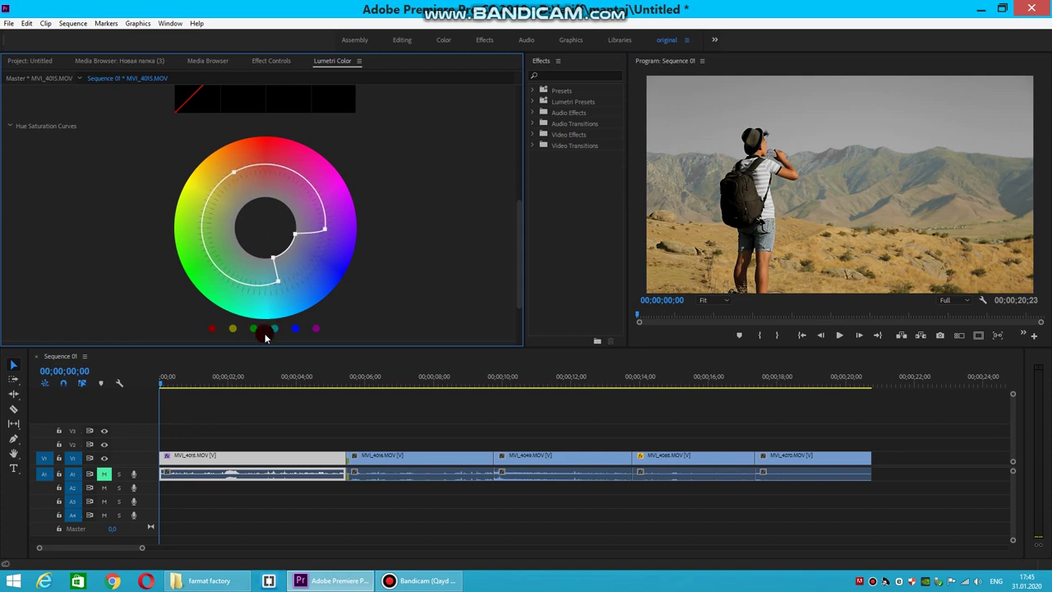
mouse_move(273, 256)
left_mouse_down()
mouse_move(293, 281)
mouse_move(324, 246)
left_mouse_up()
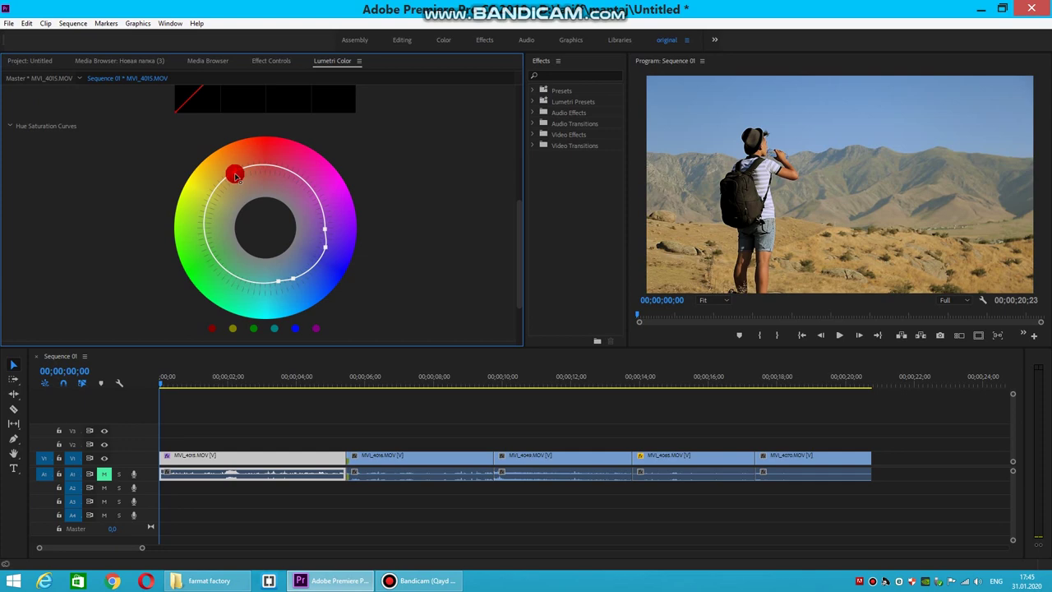
left_click_drag(235, 176, 255, 197)
left_click_drag(293, 277, 254, 291)
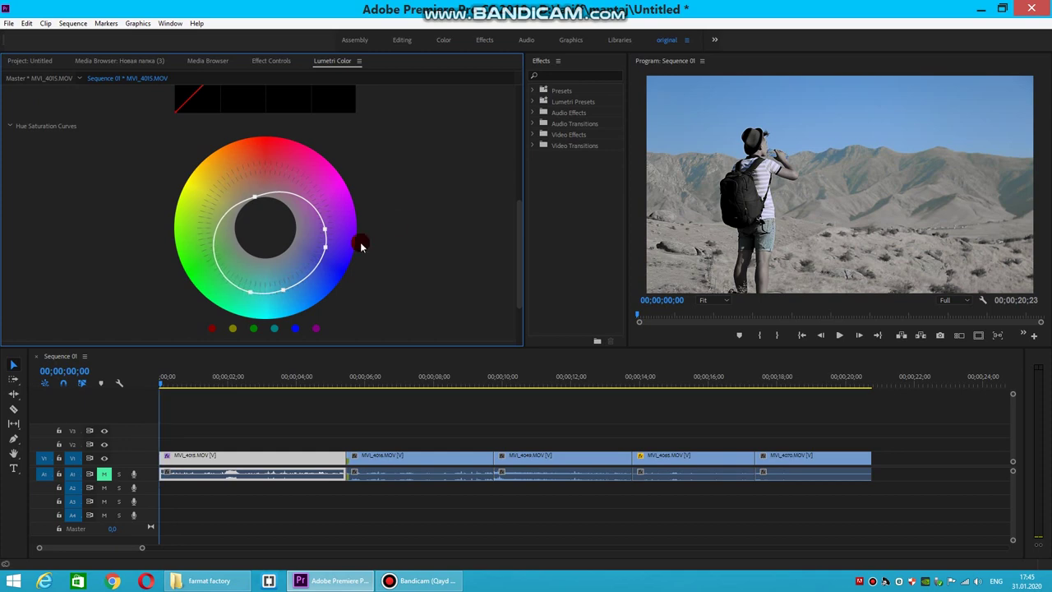
left_click(329, 231)
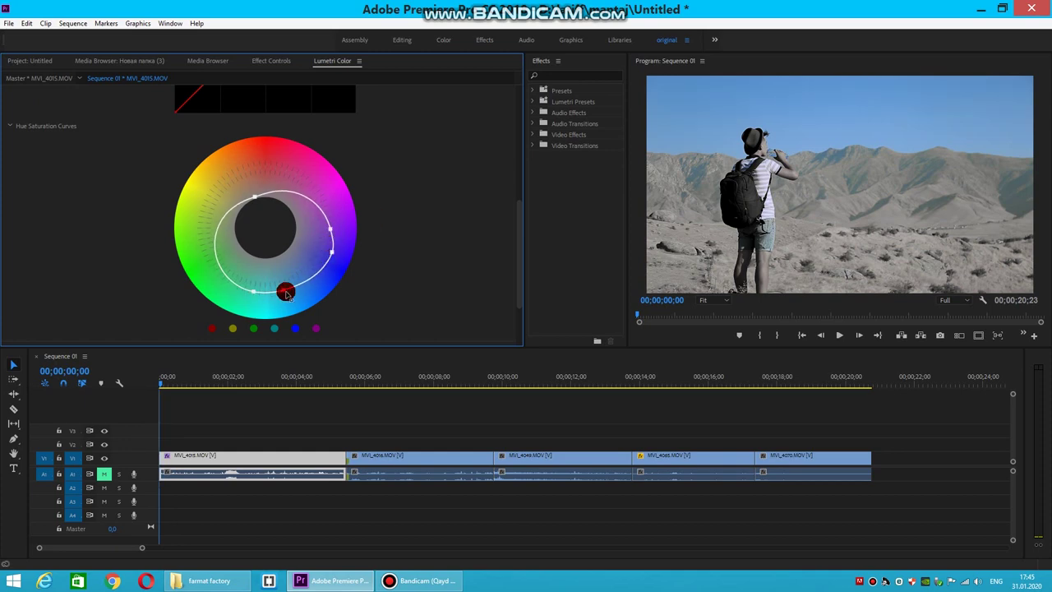
left_click_drag(283, 293, 279, 300)
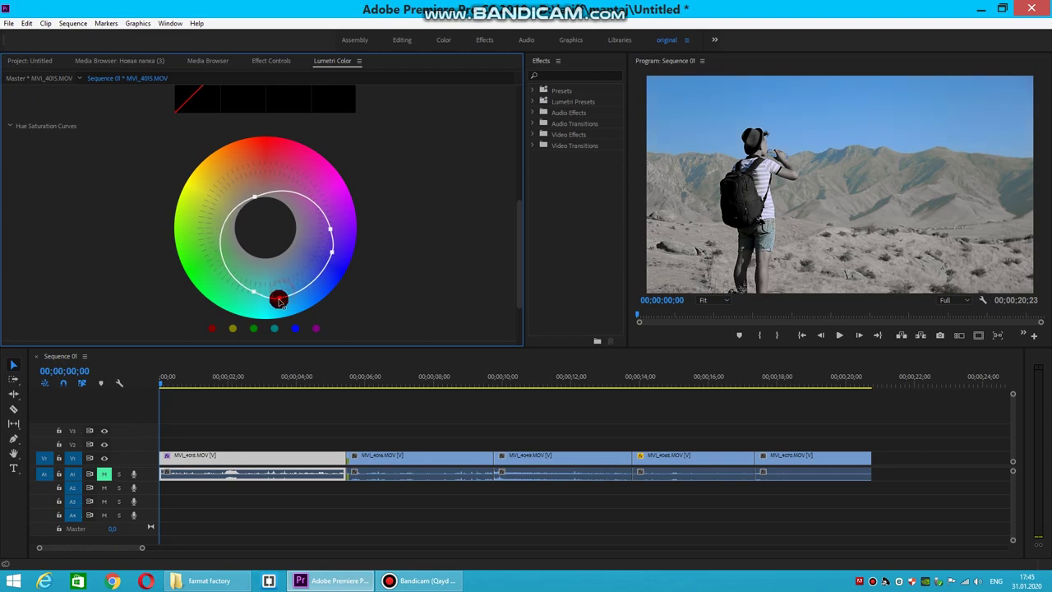
left_click_drag(254, 197, 256, 181)
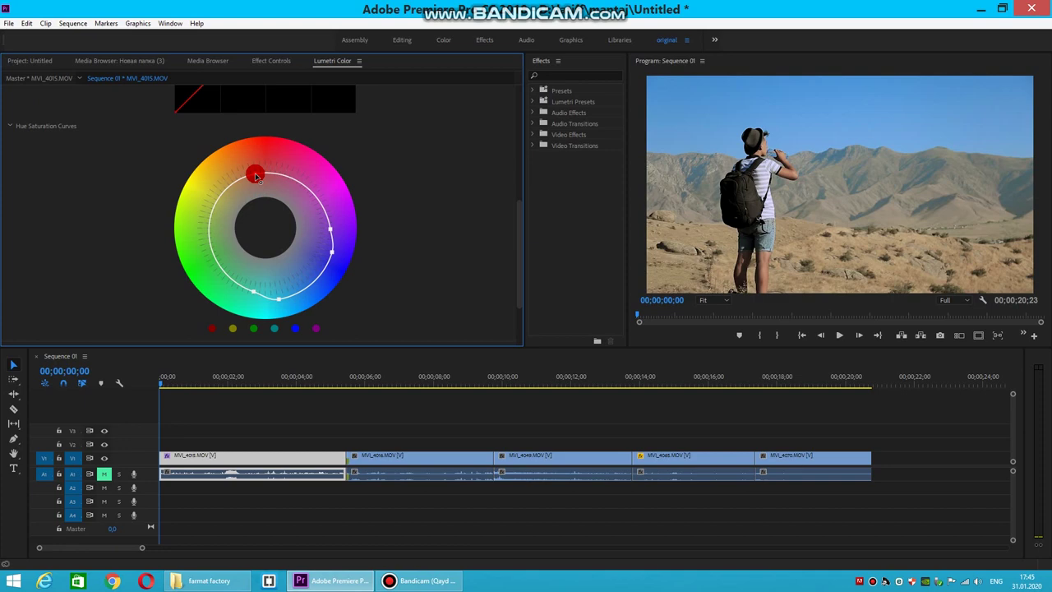
- Reset the Hue Saturation Curve to default and move the playhead to 00;00;04;16
double_click(261, 224)
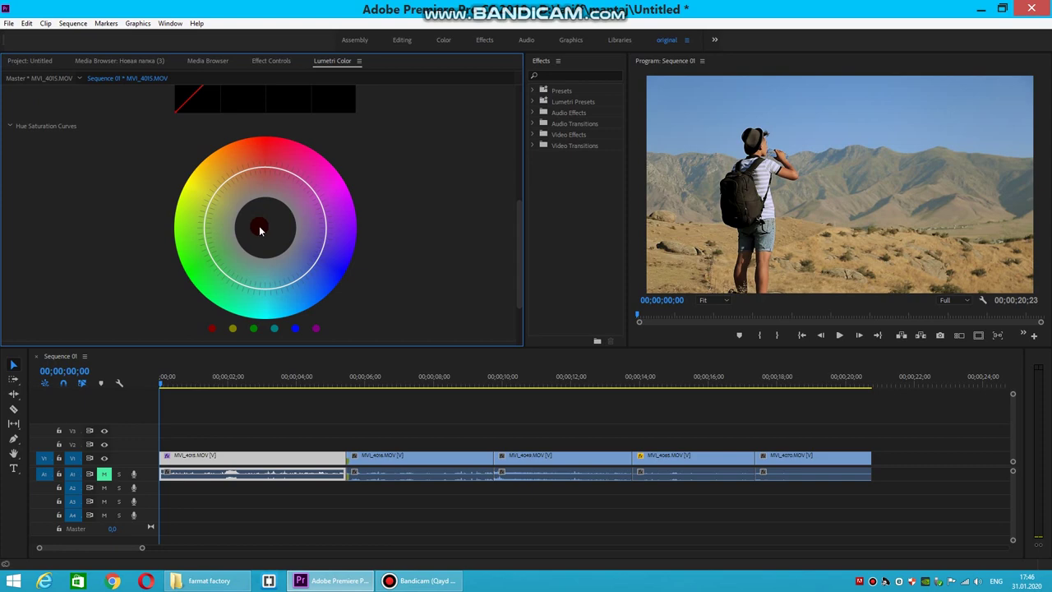
left_click_drag(378, 376, 314, 385)
scroll(396, 212, "down", 2)
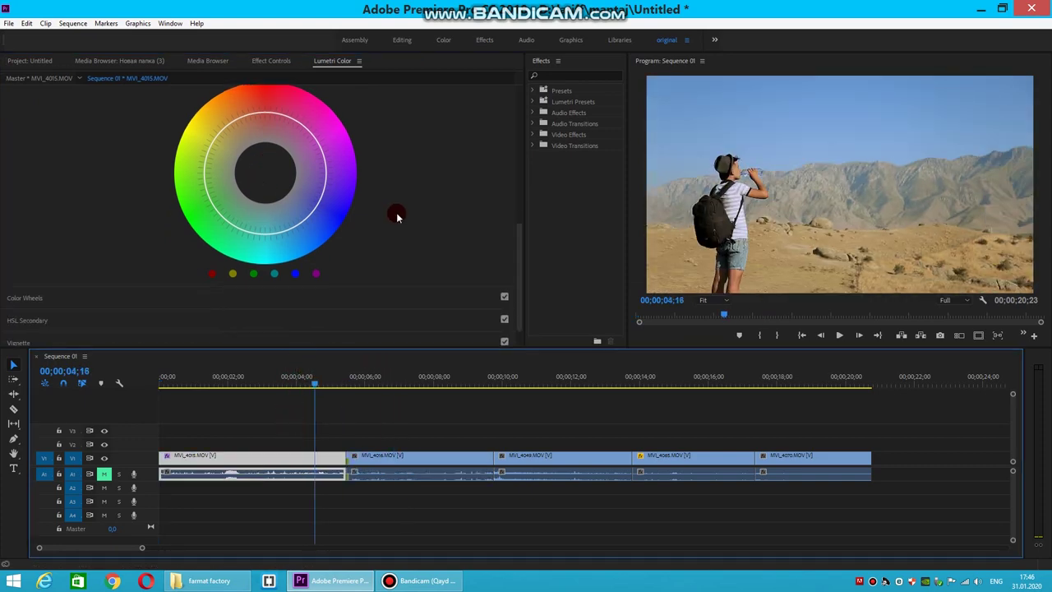
- Expand Color Wheels and tint the highlights slightly toward blue
scroll(396, 212, "down", 1)
left_click(27, 264)
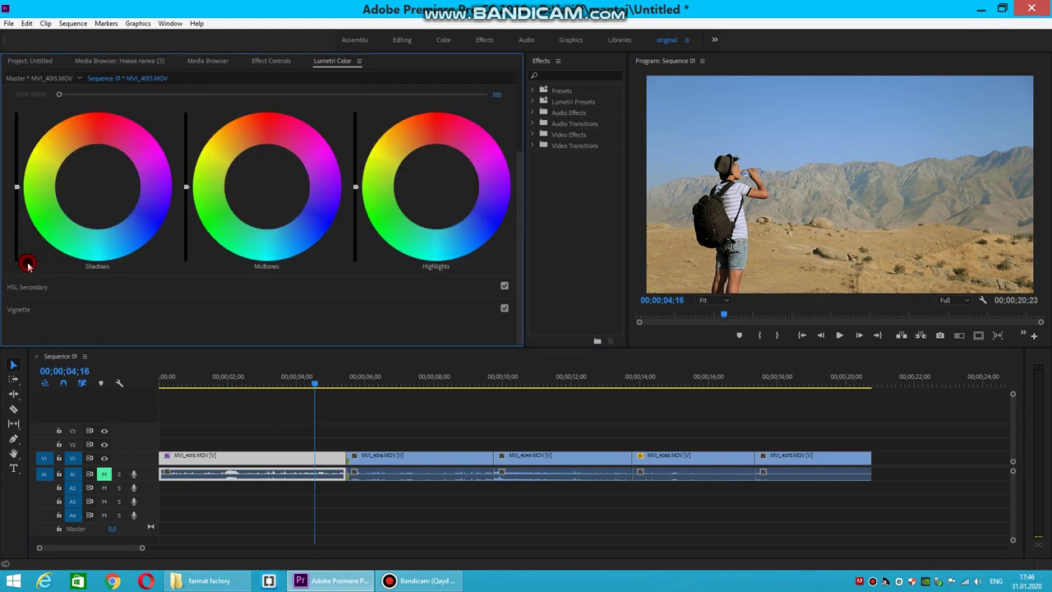
left_click_drag(257, 183, 274, 188)
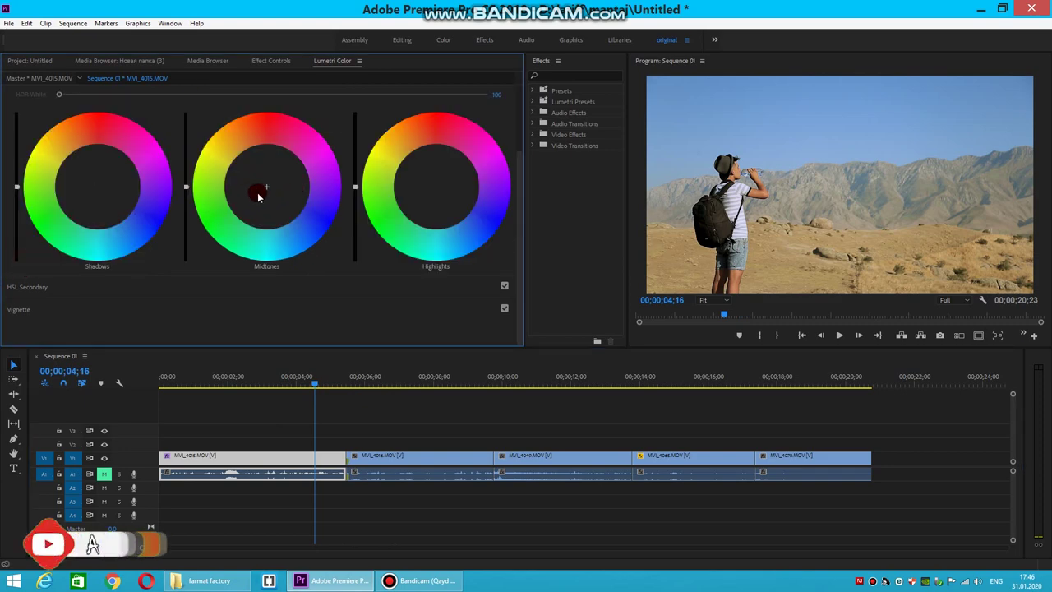
left_click(442, 180)
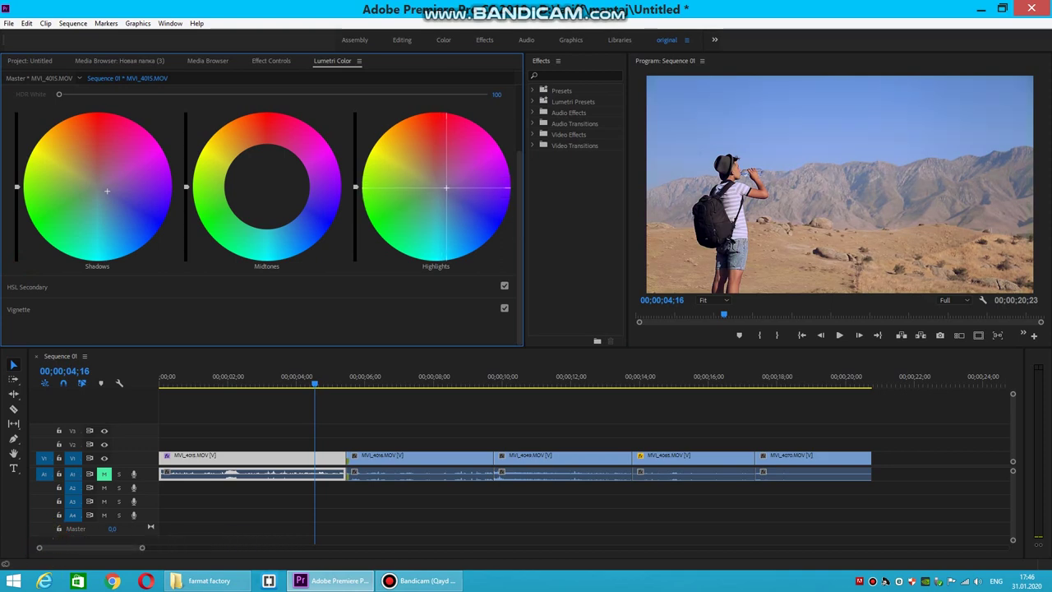
left_click_drag(441, 180, 444, 204)
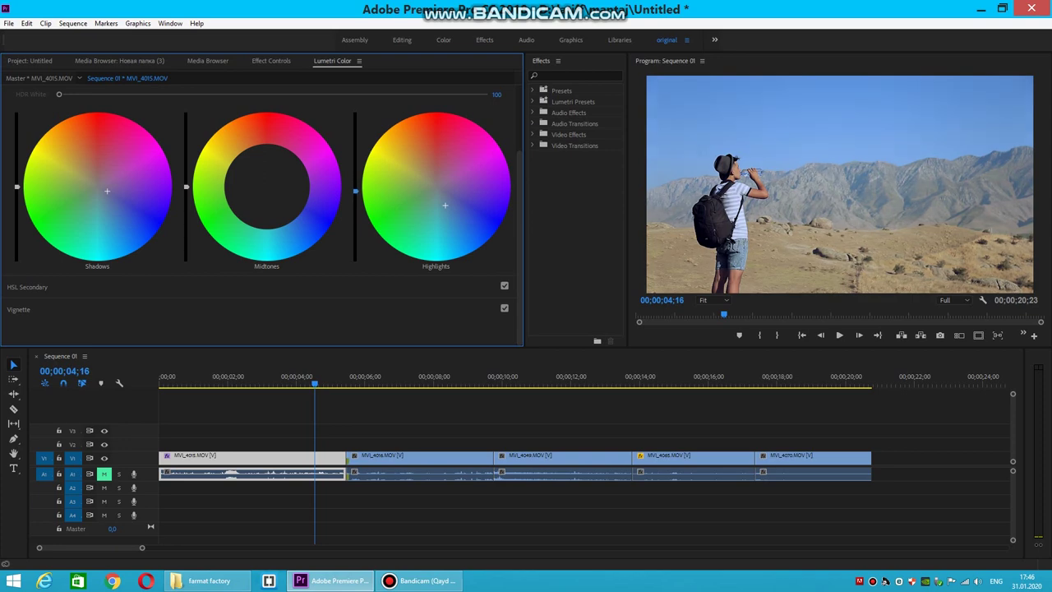
- Rebalance the midtones, push the shadows toward blue, then collapse Color Wheels
left_click_drag(265, 188, 265, 166)
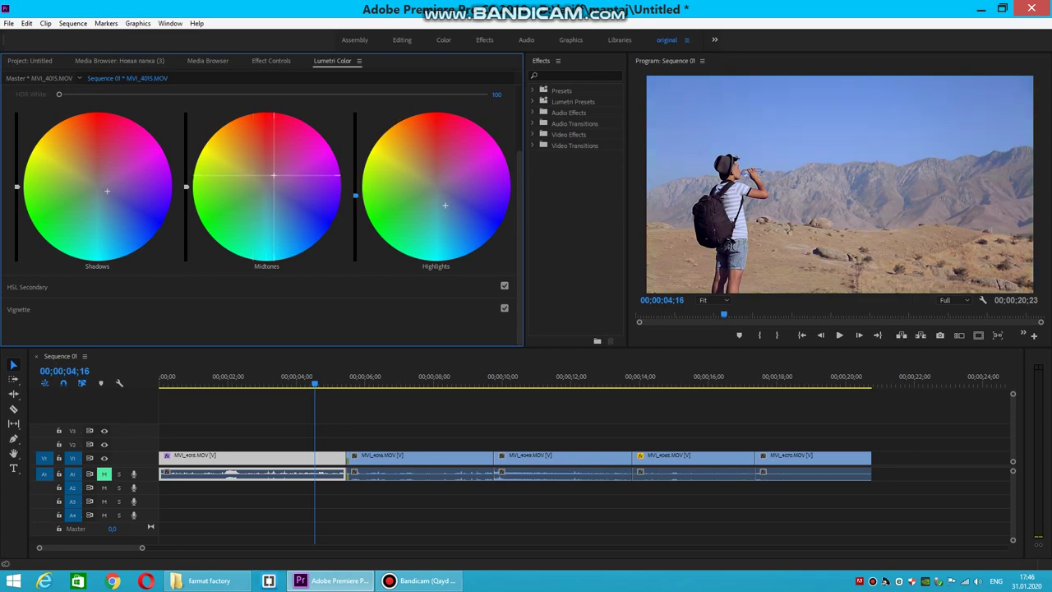
left_click_drag(265, 166, 264, 168)
left_click(187, 189)
mouse_move(75, 197)
left_mouse_down()
mouse_move(110, 215)
mouse_move(109, 226)
left_mouse_up()
left_click(16, 187)
scroll(147, 146, "up", 1)
scroll(146, 143, "down", 1)
scroll(82, 136, "up", 3)
left_click(20, 128)
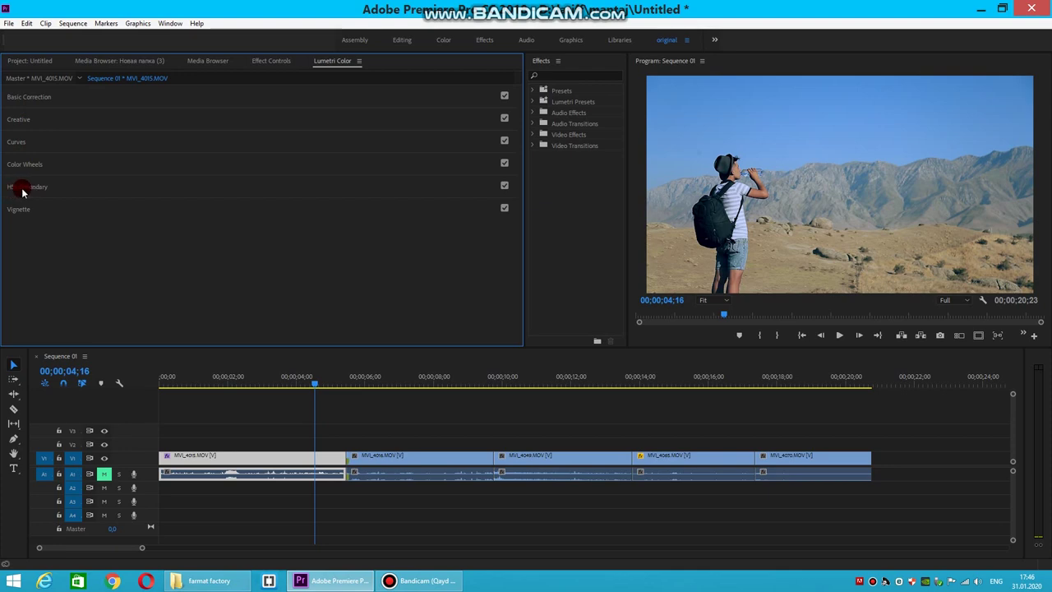
- Boost the red hues' saturation by pulling the red point outward on the Hue Saturation curve
left_click(22, 189)
scroll(190, 221, "down", 1)
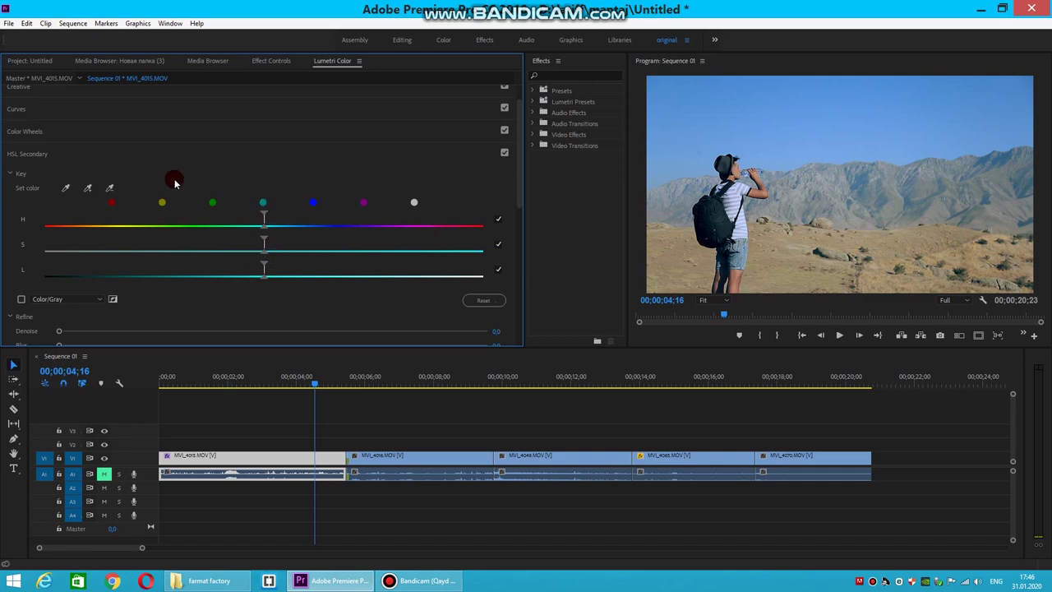
scroll(172, 181, "down", 1)
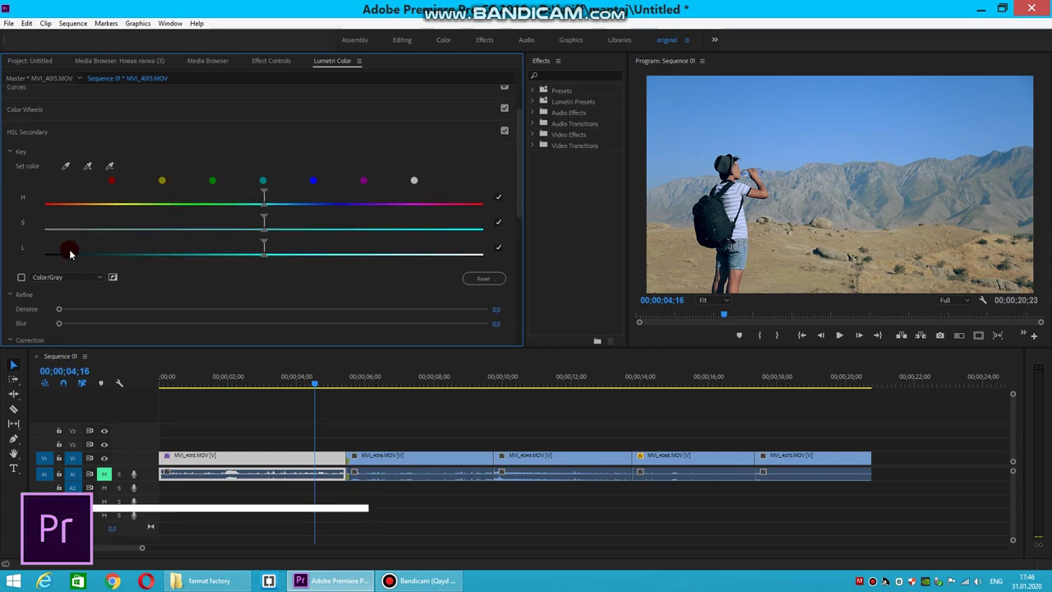
left_click(68, 168)
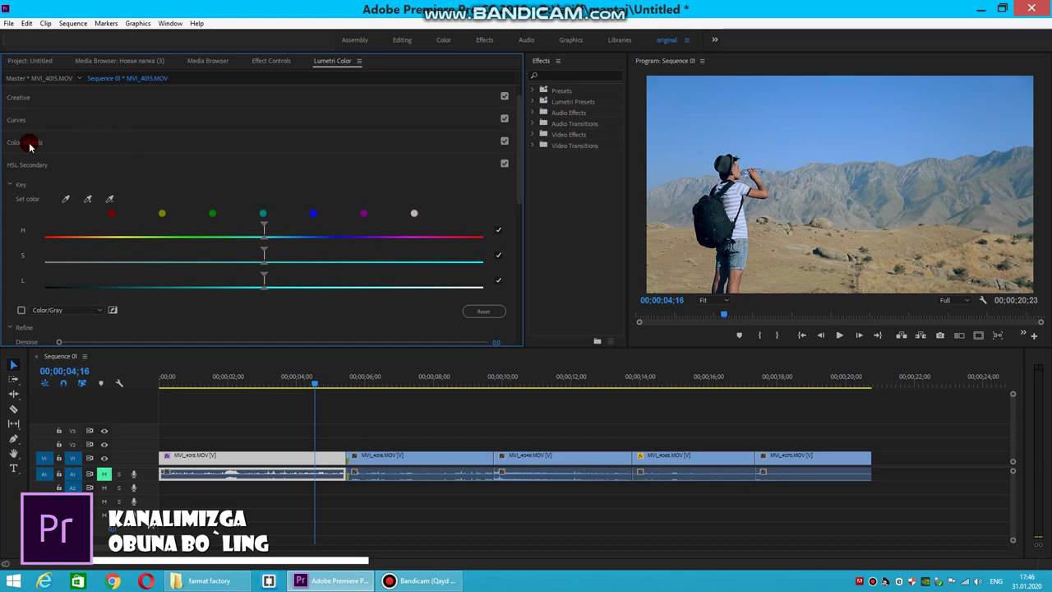
left_click(31, 122)
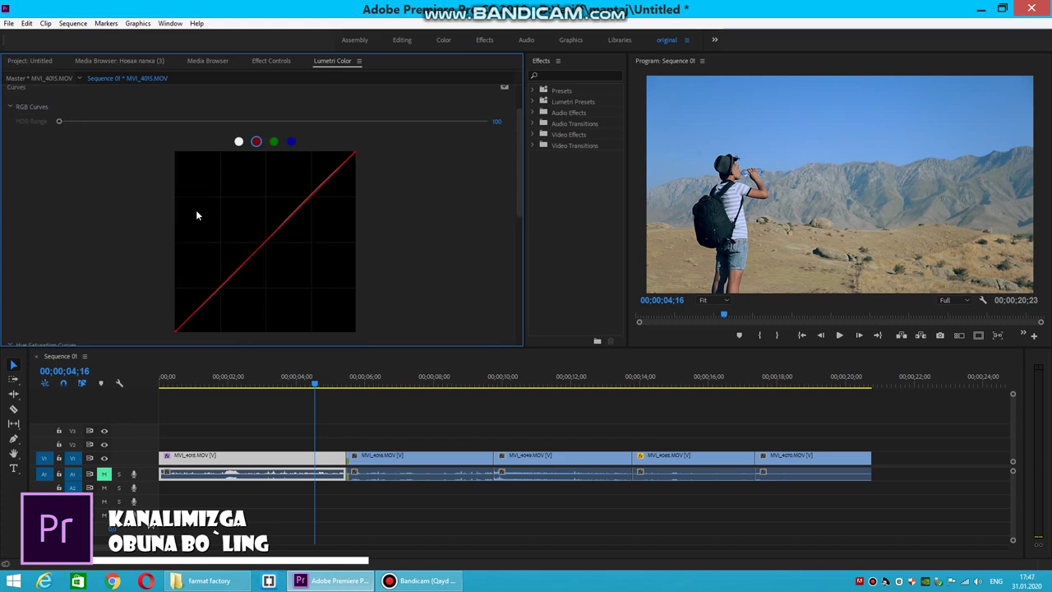
scroll(195, 211, "down", 3)
scroll(196, 215, "down", 3)
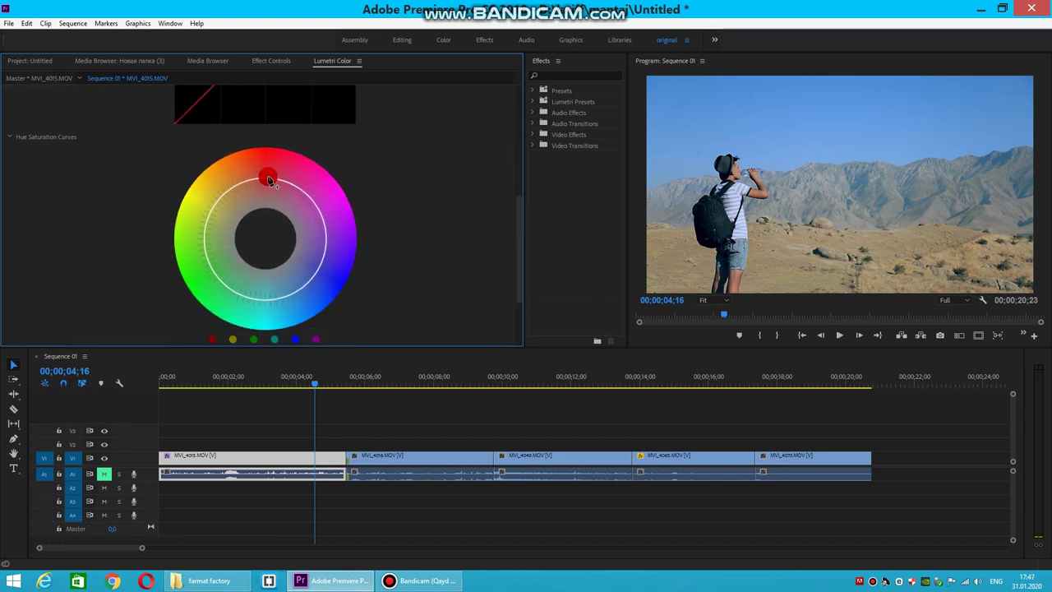
left_click_drag(268, 182, 258, 172)
scroll(106, 180, "up", 2)
scroll(105, 180, "down", 2)
scroll(119, 220, "down", 2)
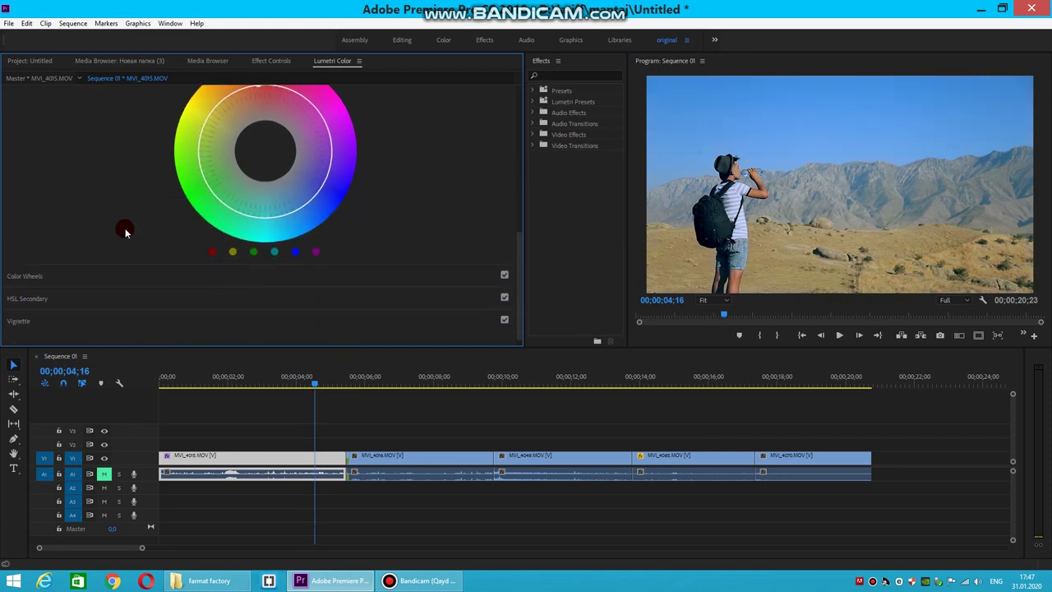
- Set the HSL Secondary key to blue after trying yellow and sampling the red hat
left_click(35, 300)
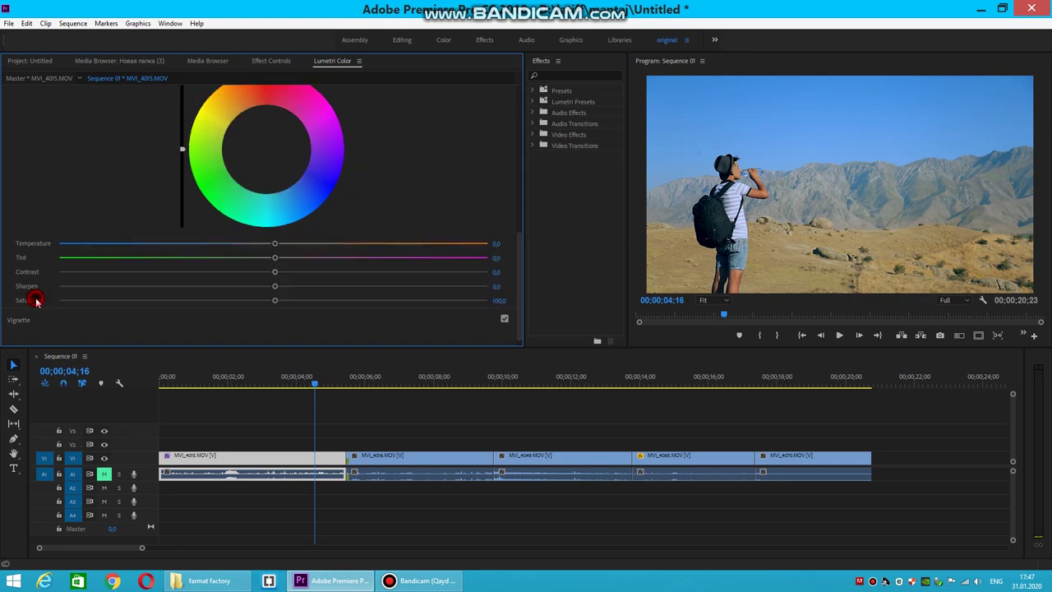
scroll(75, 176, "up", 1)
scroll(75, 179, "up", 1)
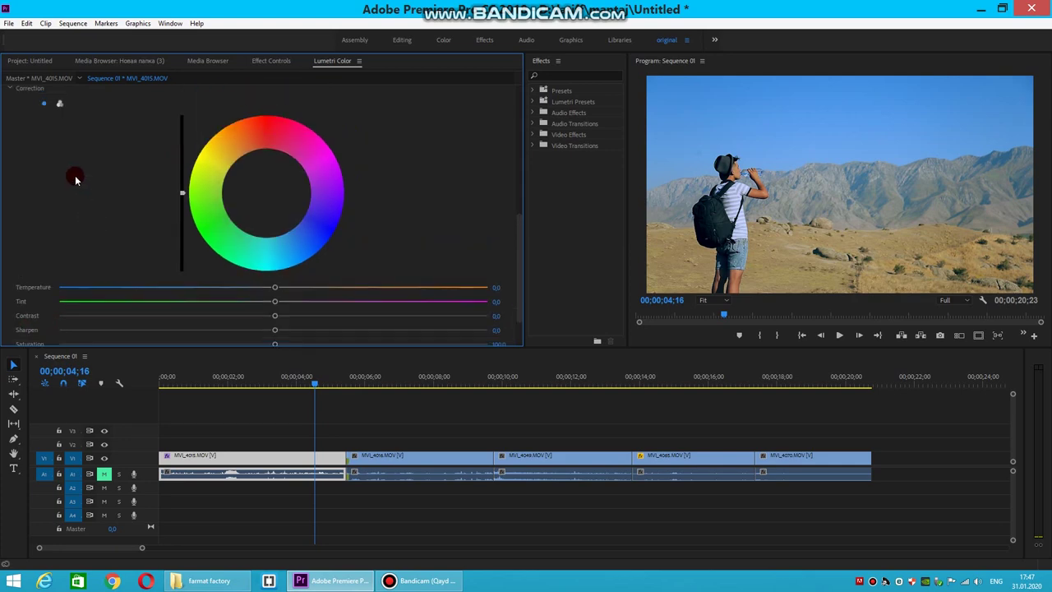
scroll(75, 174, "down", 1)
scroll(11, 161, "up", 5)
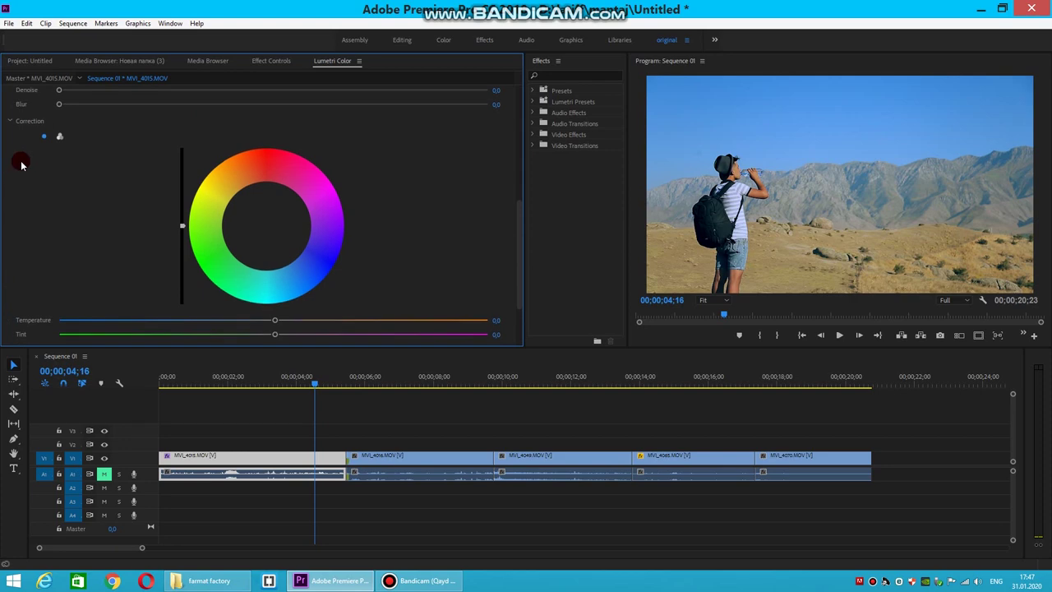
scroll(54, 172, "up", 2)
scroll(55, 173, "up", 2)
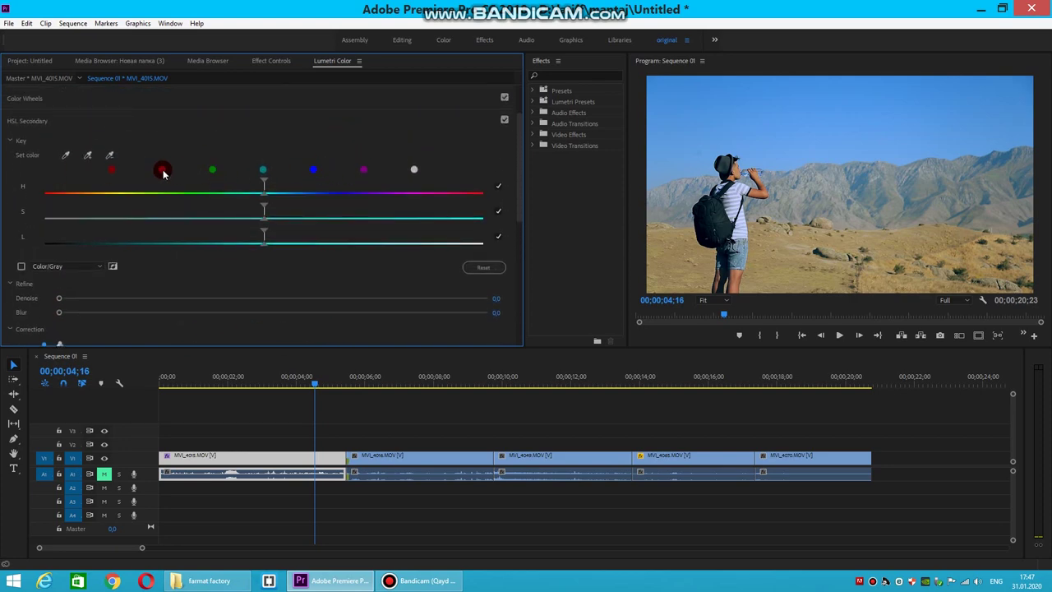
left_click(161, 170)
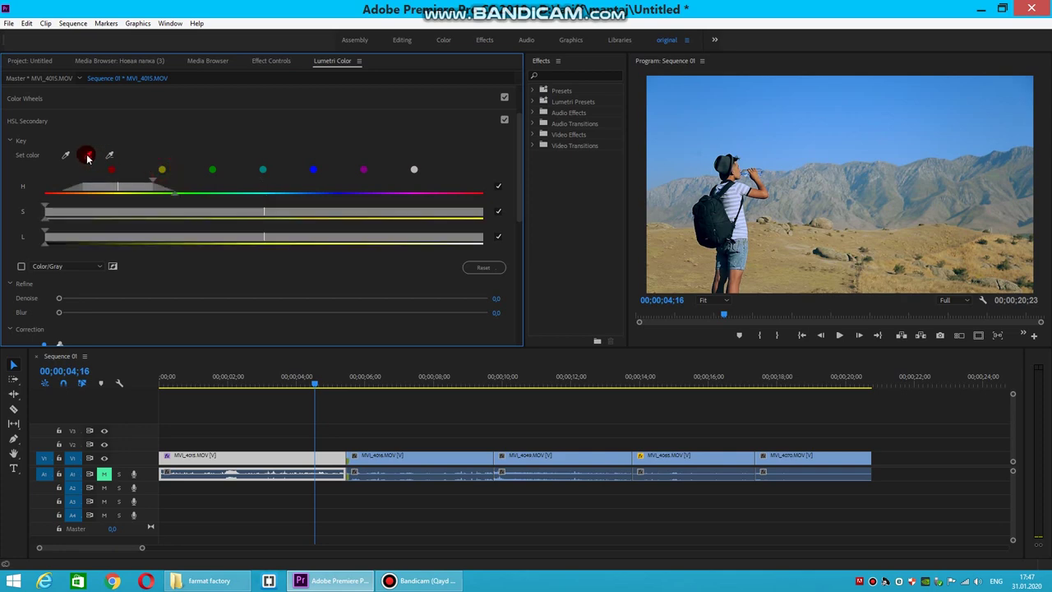
left_click(87, 154)
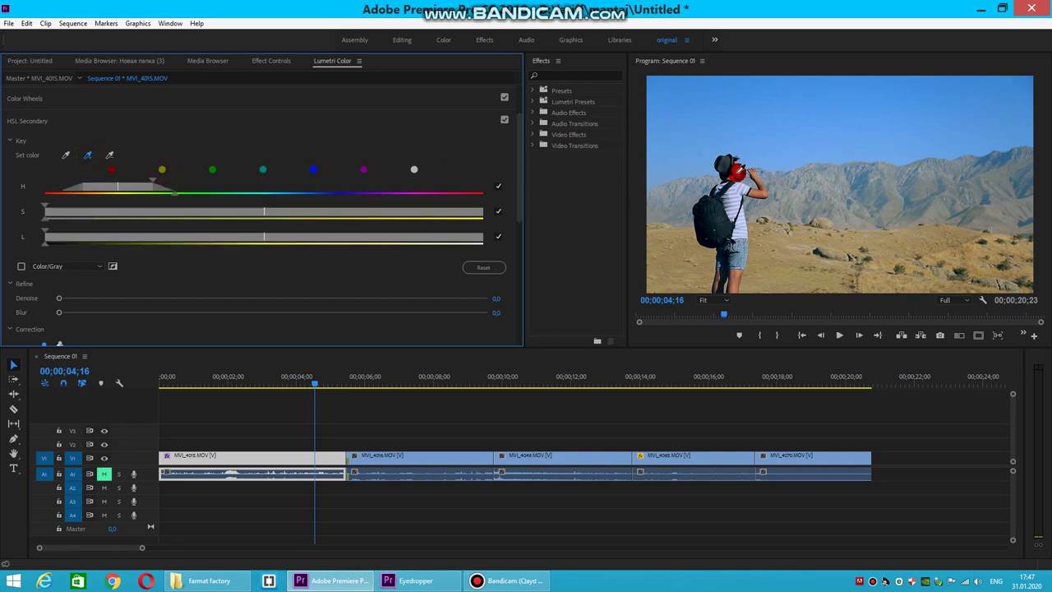
left_click(740, 171)
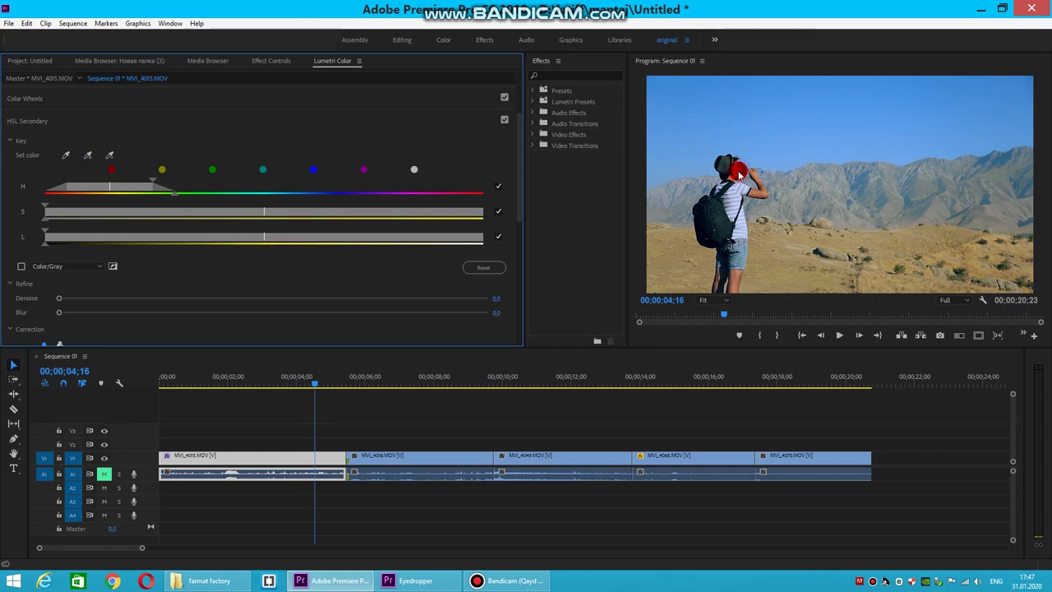
left_click(315, 170)
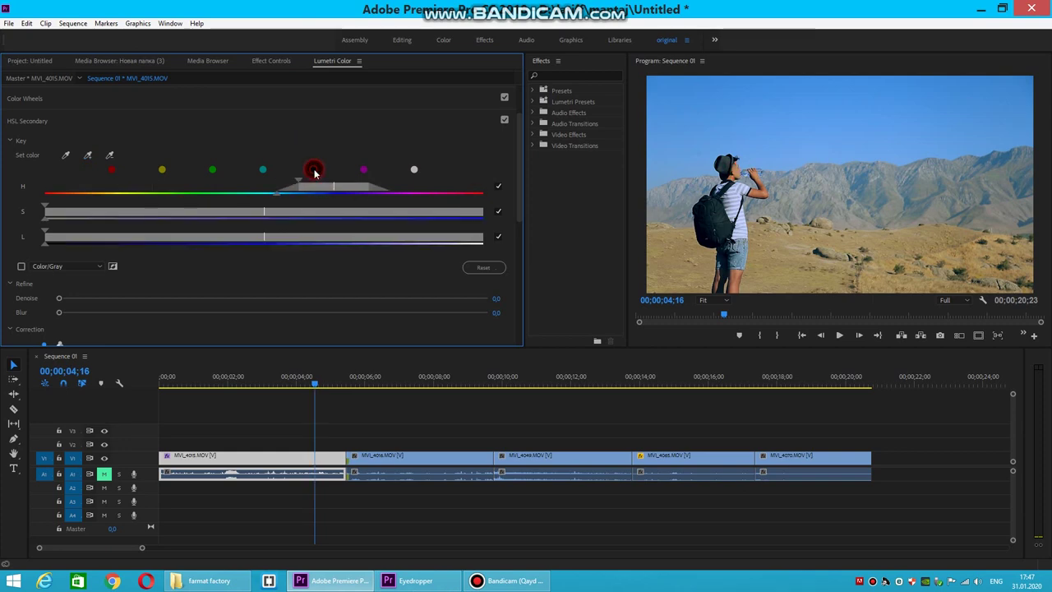
scroll(287, 292, "down", 2)
- Set the keyed blues' saturation to 23.0 in HSL Secondary Correction
scroll(287, 295, "down", 3)
scroll(286, 298, "down", 2)
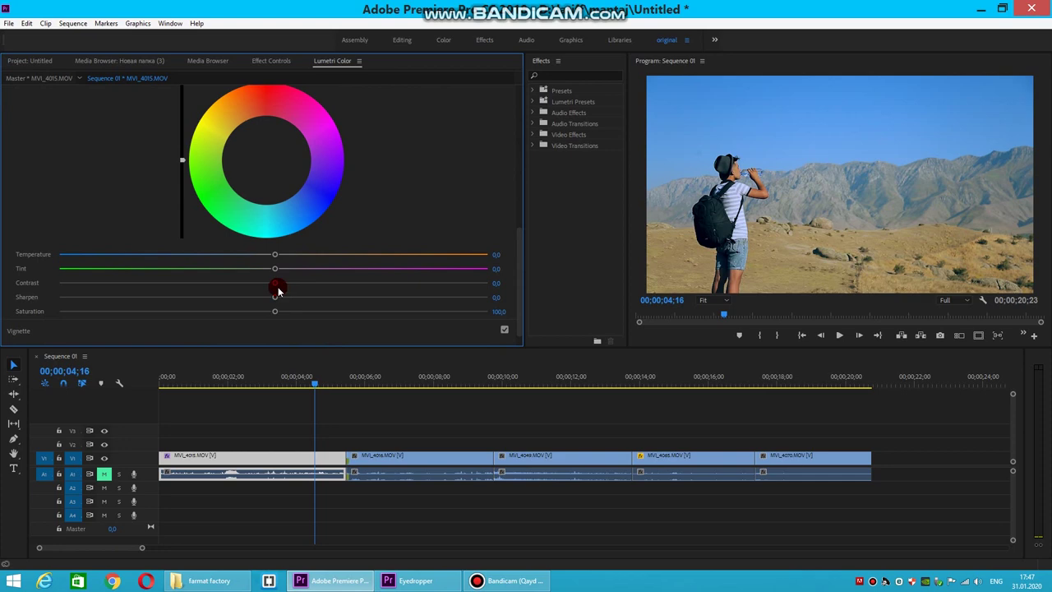
left_click_drag(275, 312, 74, 318)
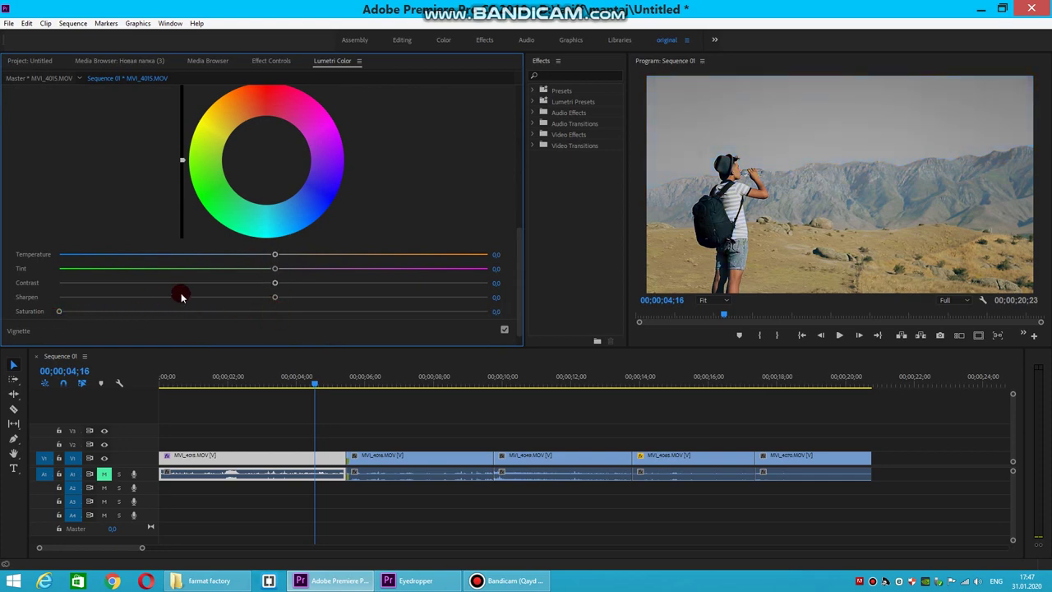
mouse_move(275, 296)
left_mouse_down()
mouse_move(319, 305)
mouse_move(274, 301)
left_mouse_up()
mouse_move(59, 310)
left_mouse_down()
mouse_move(111, 322)
mouse_move(101, 323)
left_mouse_up()
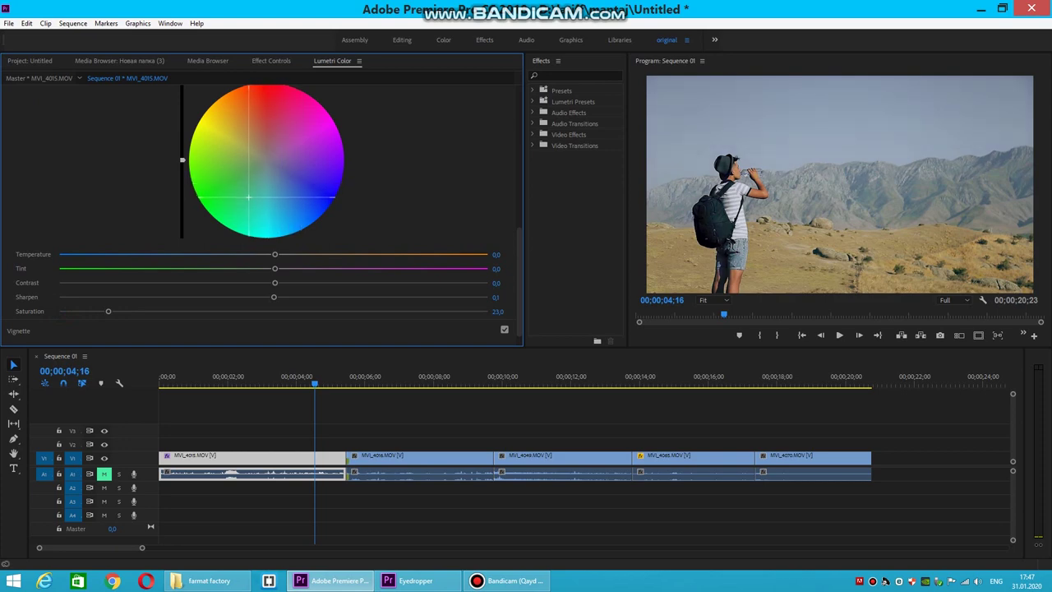
scroll(482, 177, "down", 1)
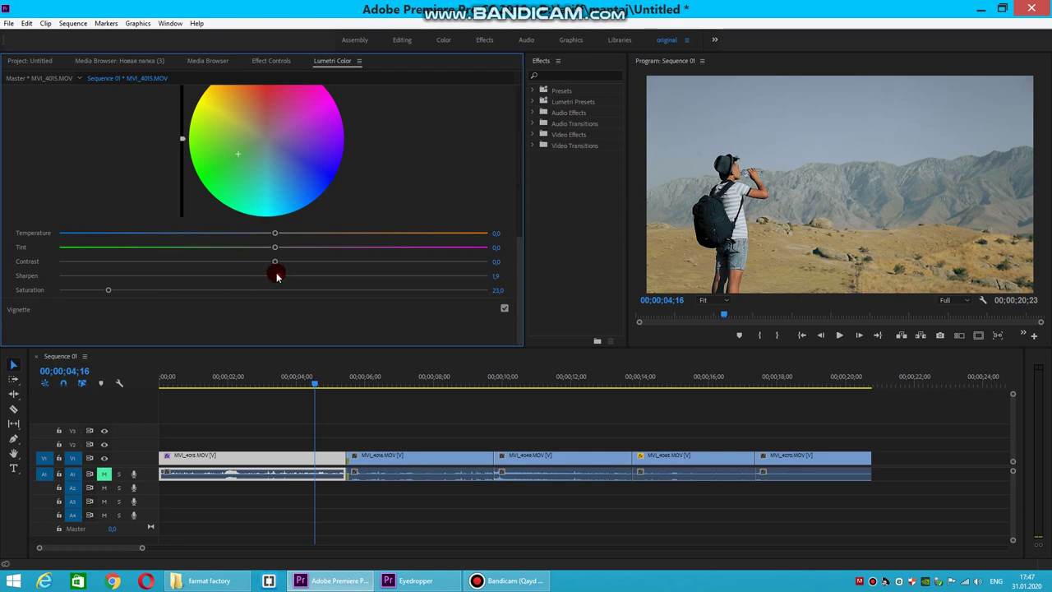
- Set the keyed blues to sharpen -14.9, contrast 18.5, temperature -15.3 and tint -14.2
mouse_move(276, 277)
left_mouse_down()
mouse_move(23, 287)
mouse_move(360, 311)
left_mouse_up()
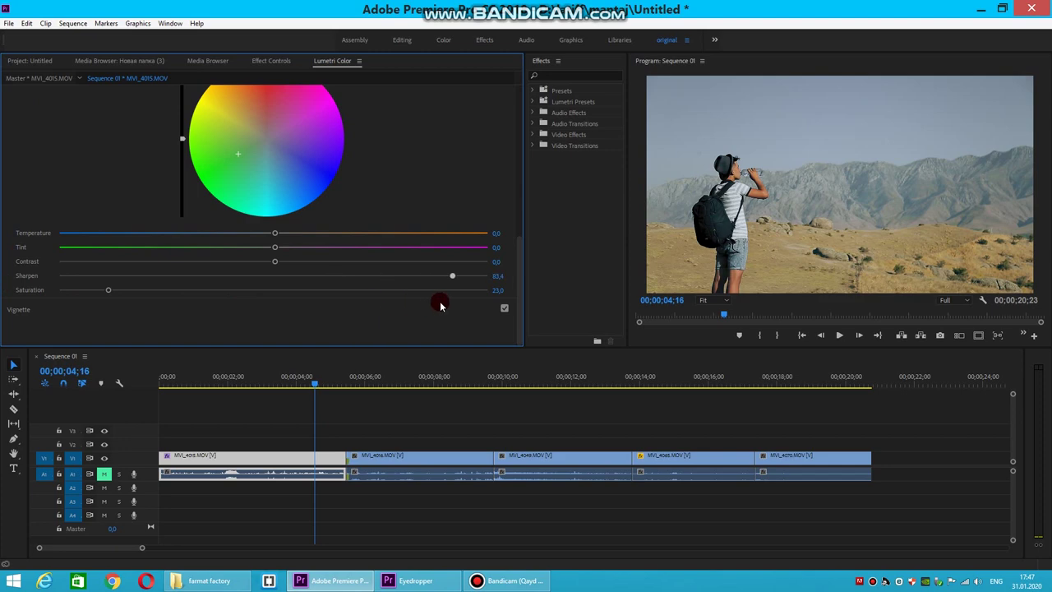
mouse_move(274, 306)
left_mouse_down()
mouse_move(275, 278)
mouse_move(240, 283)
left_mouse_up()
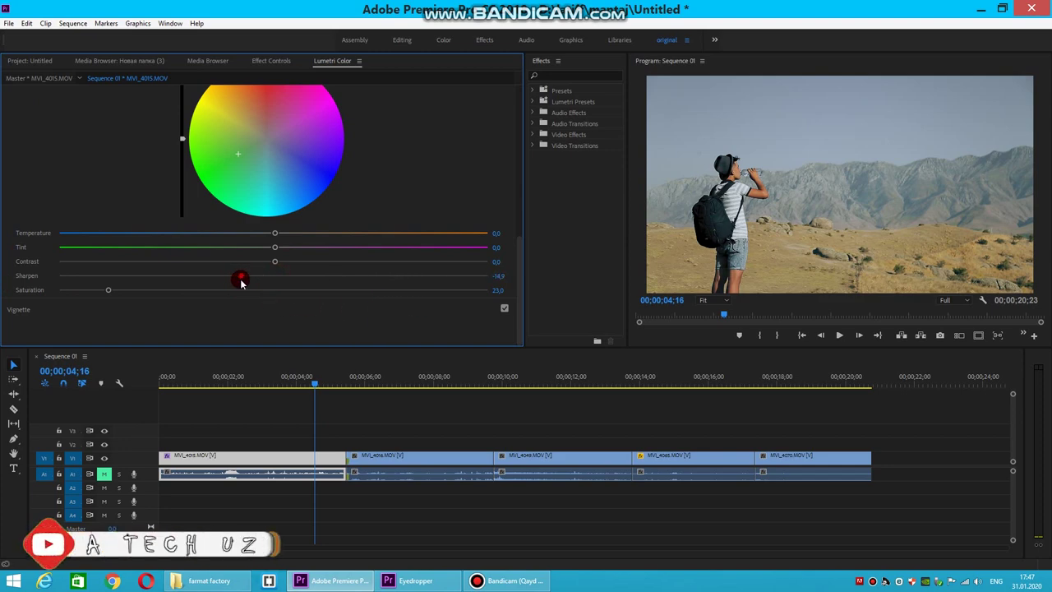
mouse_move(277, 263)
left_mouse_down()
mouse_move(323, 273)
mouse_move(314, 270)
left_mouse_up()
left_click_drag(275, 233, 243, 245)
left_click(274, 250)
left_click_drag(328, 257, 242, 256)
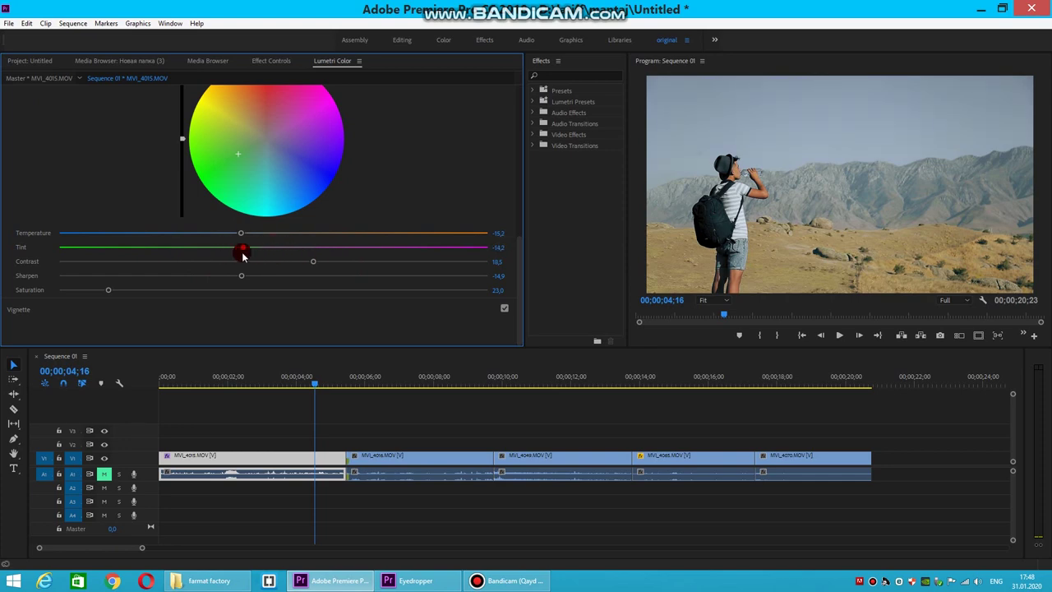
scroll(370, 176, "up", 2)
- Add a vignette to MVI_4015, trying different amount, roundness and midpoint values
scroll(312, 265, "up", 2)
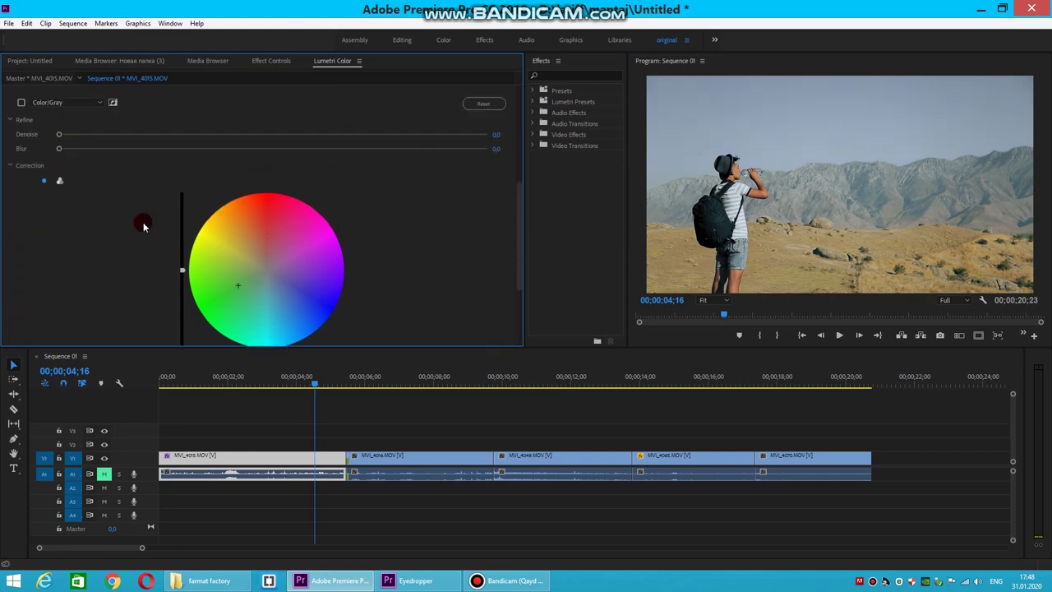
scroll(106, 213, "up", 2)
scroll(80, 204, "down", 2)
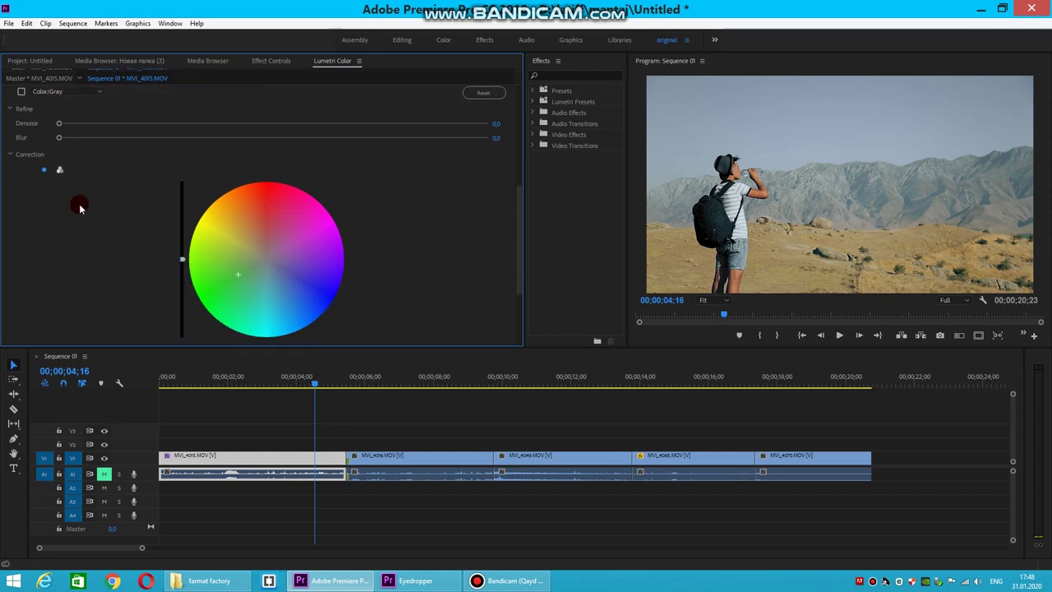
scroll(77, 266, "down", 3)
scroll(77, 266, "down", 2)
scroll(15, 308, "down", 3)
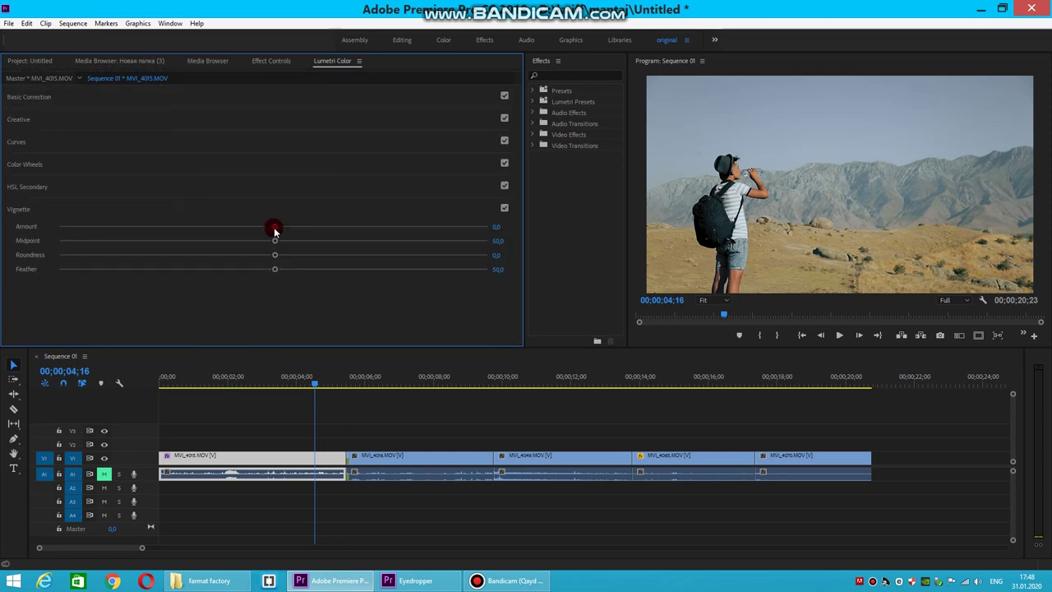
left_click_drag(272, 228, 186, 235)
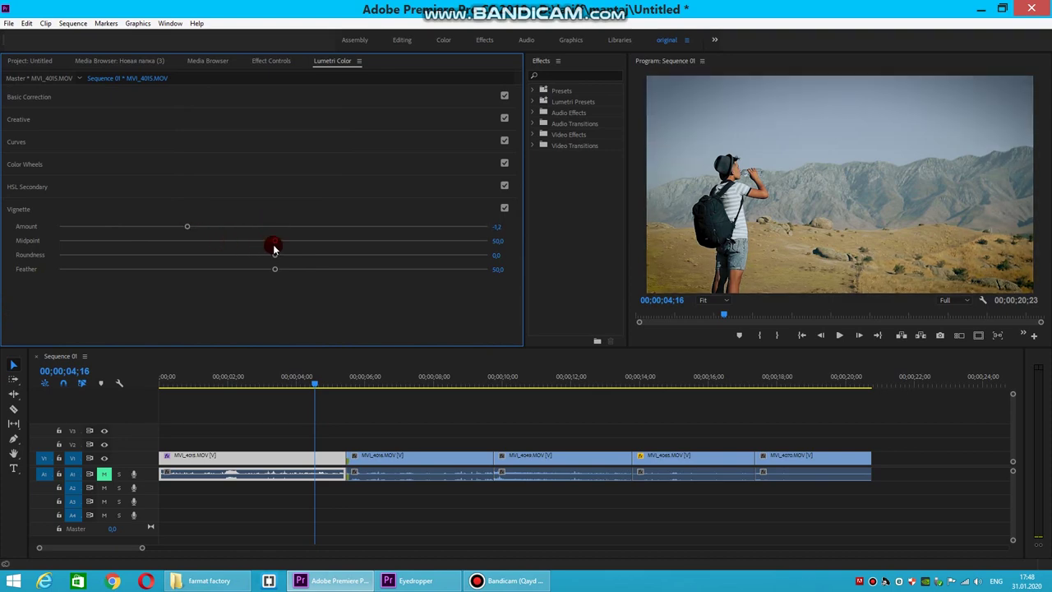
left_click_drag(331, 268, 272, 256)
left_click_drag(186, 226, 150, 236)
mouse_move(275, 240)
left_mouse_down()
mouse_move(87, 264)
mouse_move(348, 277)
mouse_move(25, 288)
mouse_move(277, 293)
mouse_move(136, 293)
left_mouse_up()
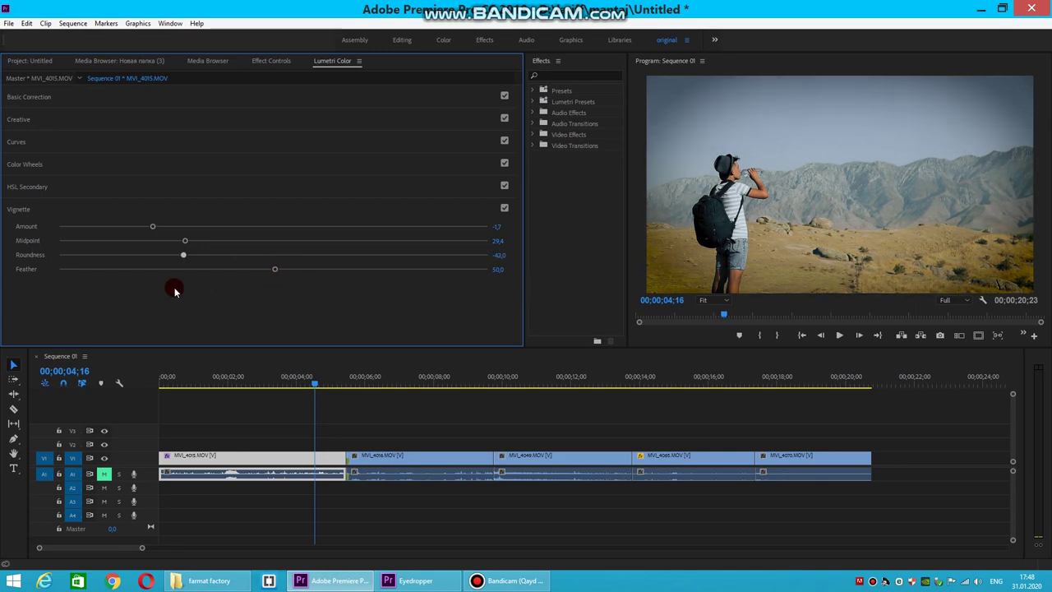
- Finish the vignette at Midpoint 50.1, Amount -0.9 and Roundness 23.1, then rewind and deselect
left_click_drag(135, 293, 272, 289)
mouse_move(186, 240)
left_mouse_down()
mouse_move(268, 254)
mouse_move(275, 242)
left_mouse_up()
mouse_move(153, 226)
left_mouse_down()
mouse_move(226, 236)
mouse_move(210, 234)
left_mouse_up()
left_click_drag(274, 254, 325, 265)
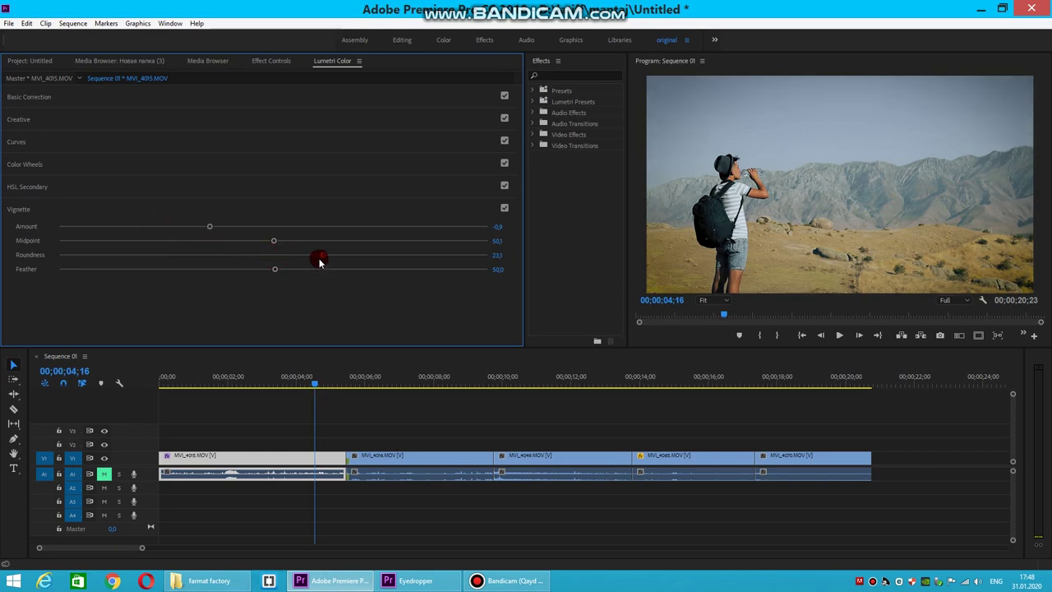
left_click_drag(315, 378, 170, 389)
left_click(187, 436)
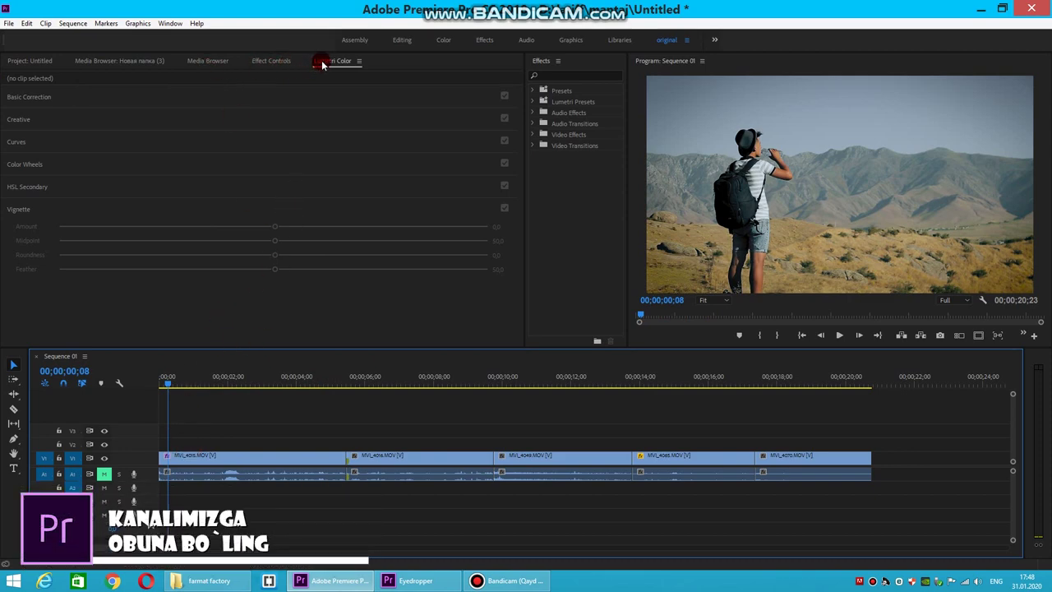
- Show Effect Controls for MVI_4015 and select its Lumetri Color effect
left_click(269, 62)
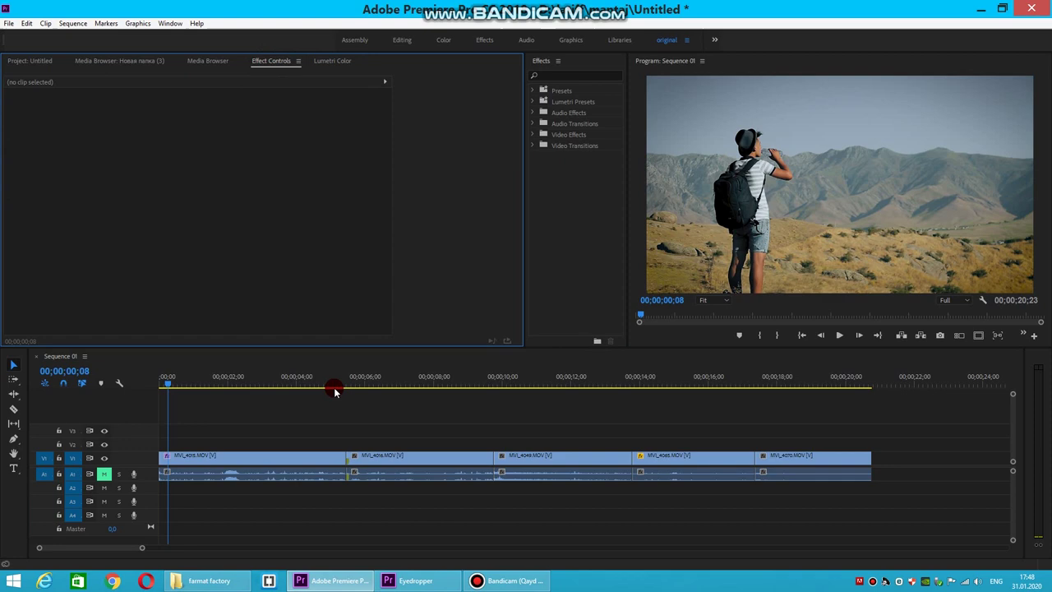
left_click(254, 460)
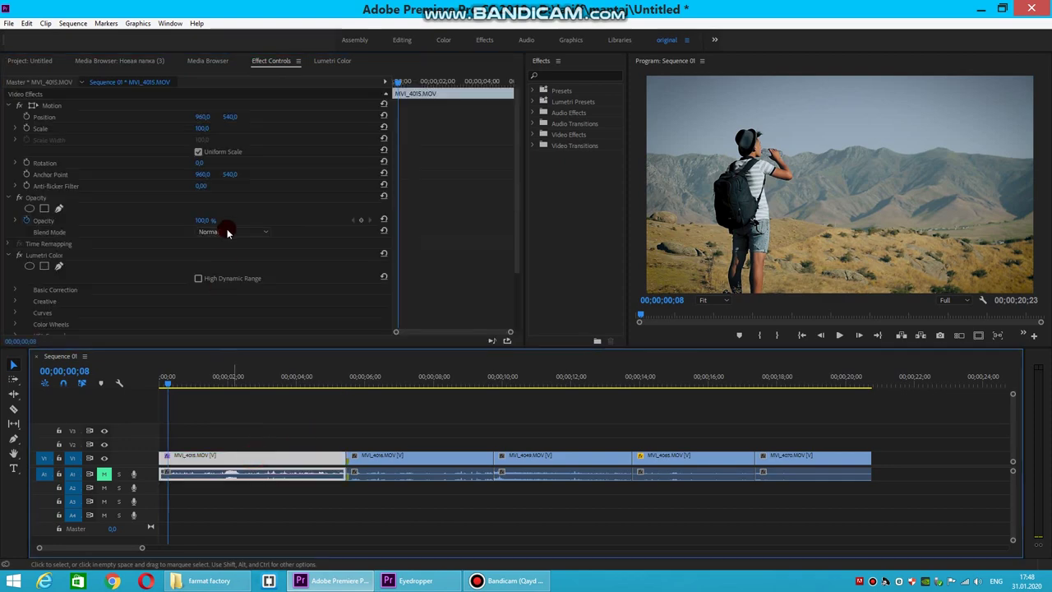
scroll(302, 187, "down", 3)
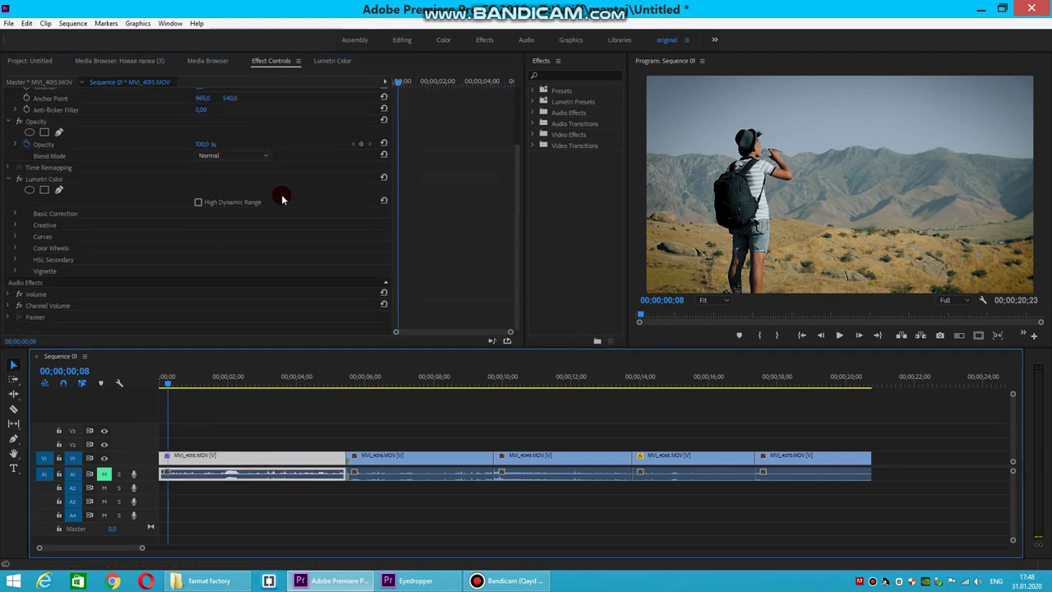
left_click(37, 181)
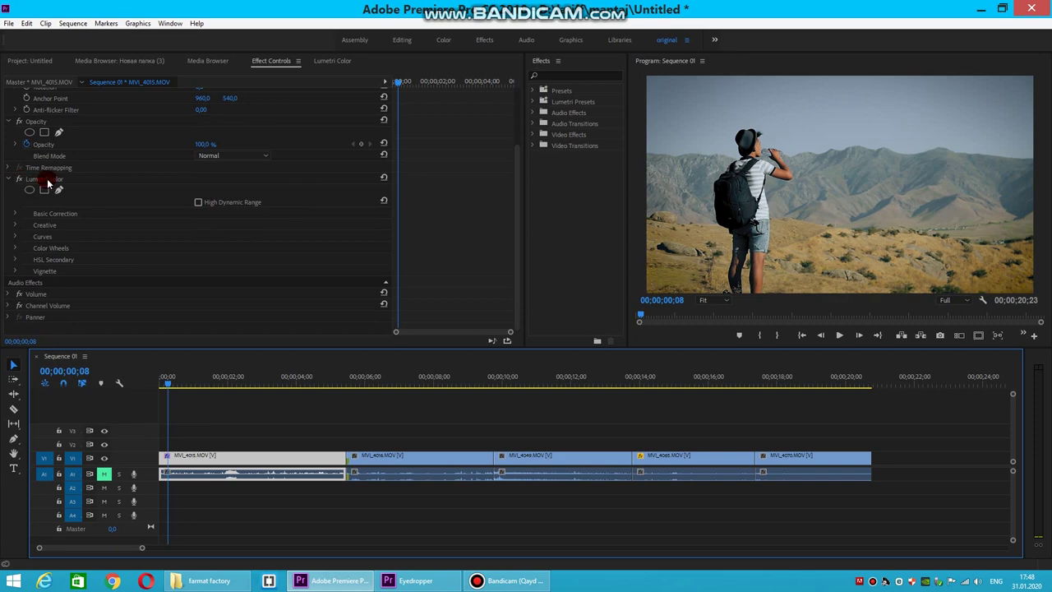
left_click_drag(47, 183, 60, 181)
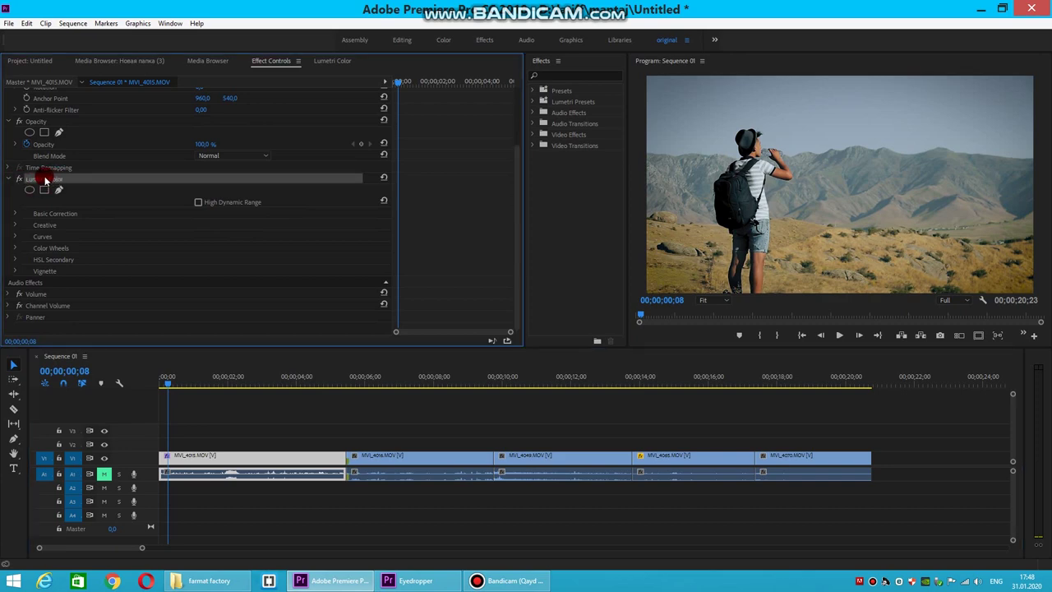
- Review the Lumetri Color Basic Correction settings, then collapse them
left_click(14, 213)
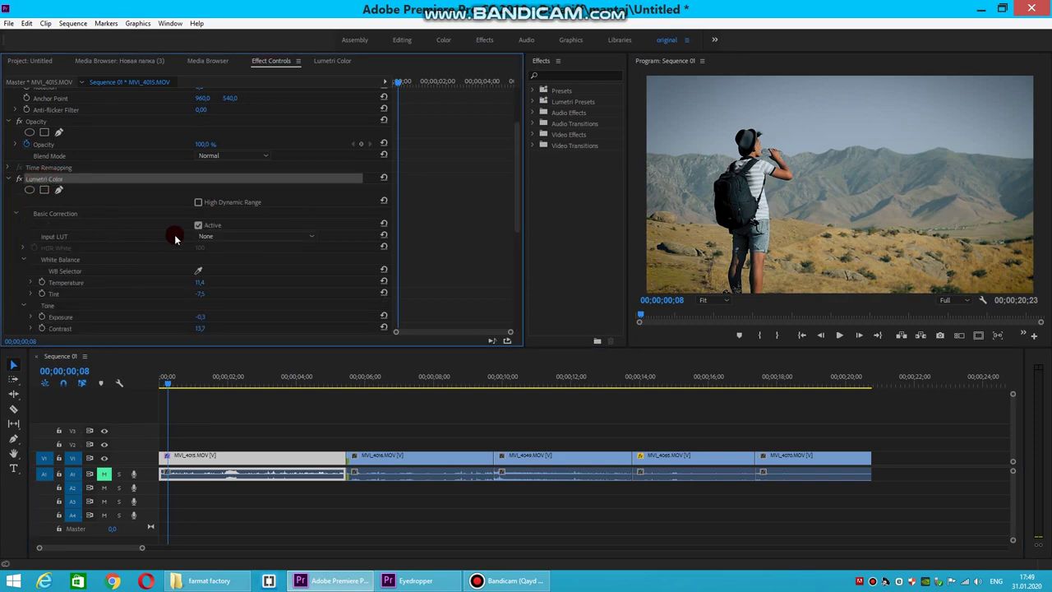
scroll(246, 266, "down", 2)
scroll(223, 244, "down", 1)
scroll(234, 230, "down", 1)
scroll(229, 179, "down", 1)
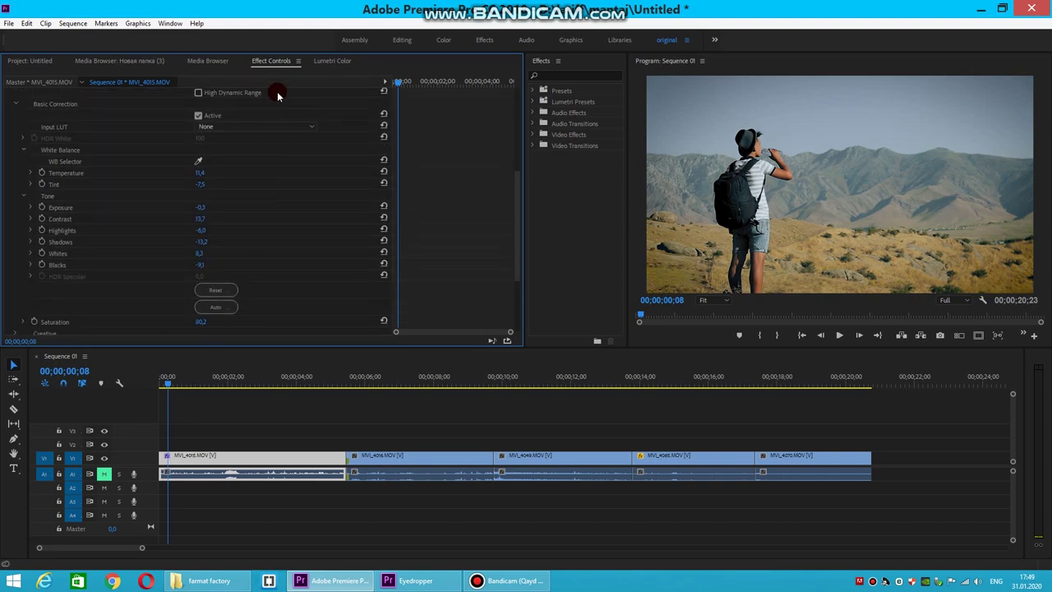
left_click(332, 61)
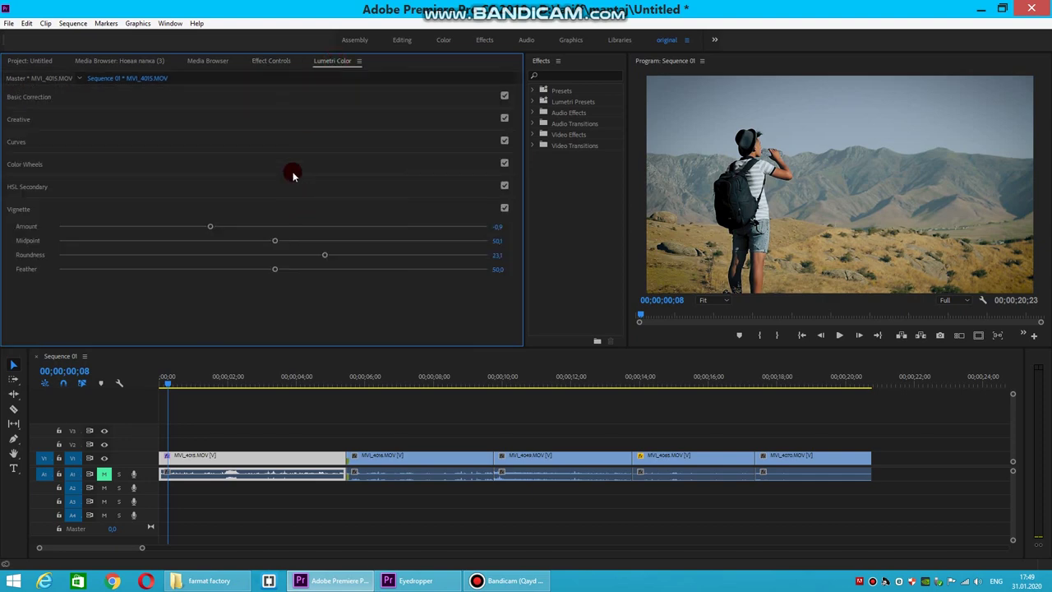
left_click(257, 62)
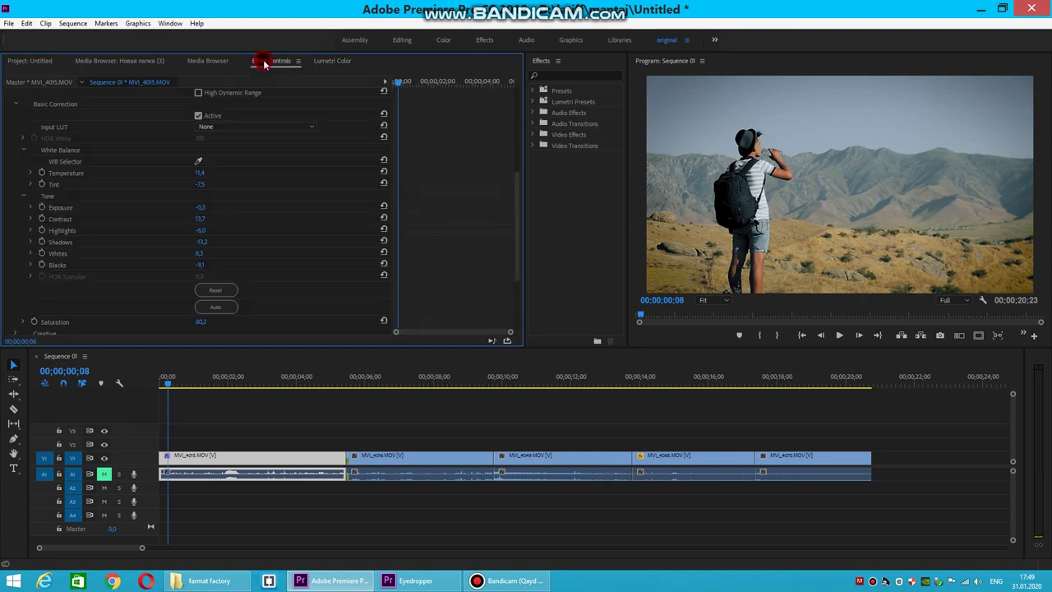
scroll(248, 198, "up", 1)
scroll(247, 197, "up", 1)
scroll(247, 197, "up", 1)
scroll(245, 197, "up", 1)
left_click(14, 160)
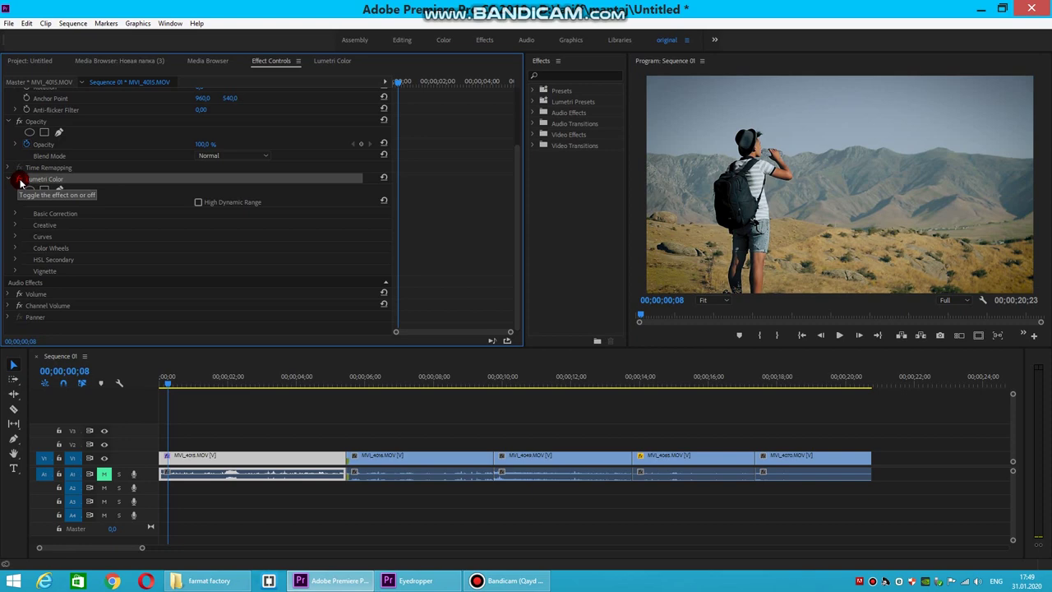
- Toggle the Lumetri Color grade off and on to compare, leaving it on
left_click(20, 181)
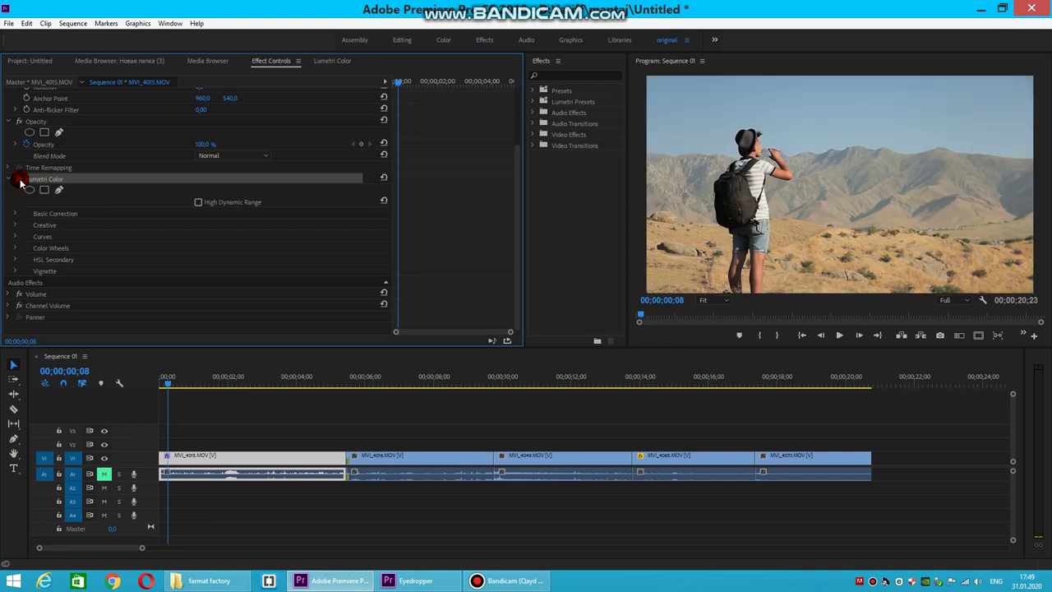
left_click(21, 180)
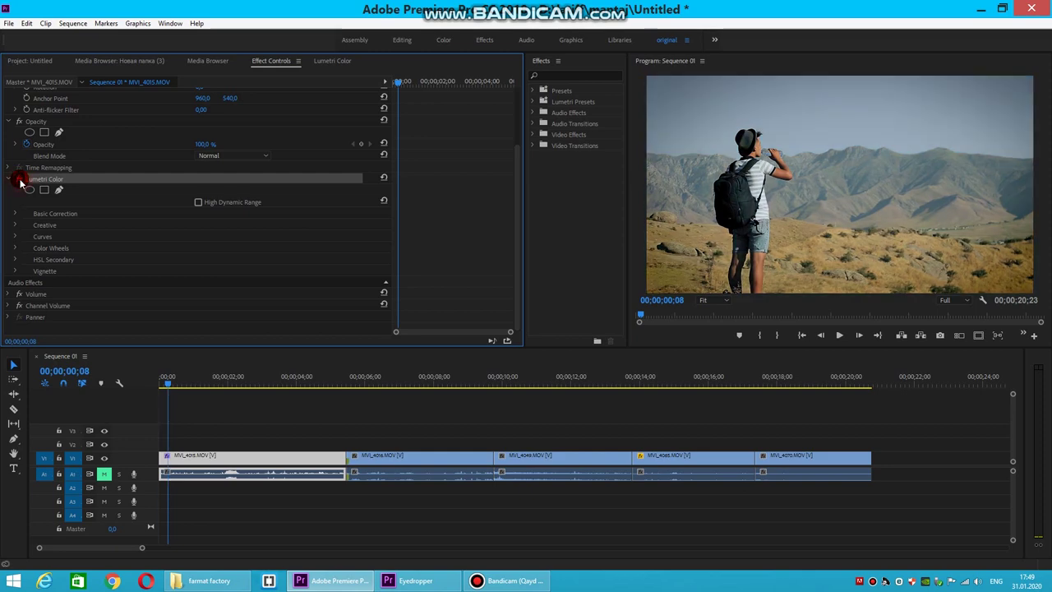
left_click(20, 181)
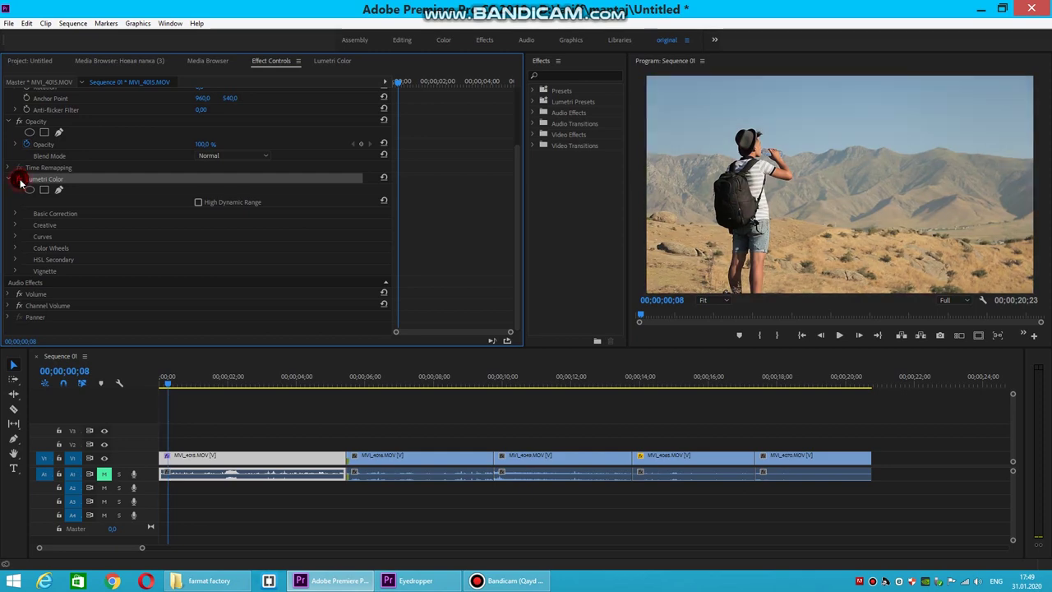
left_click(20, 180)
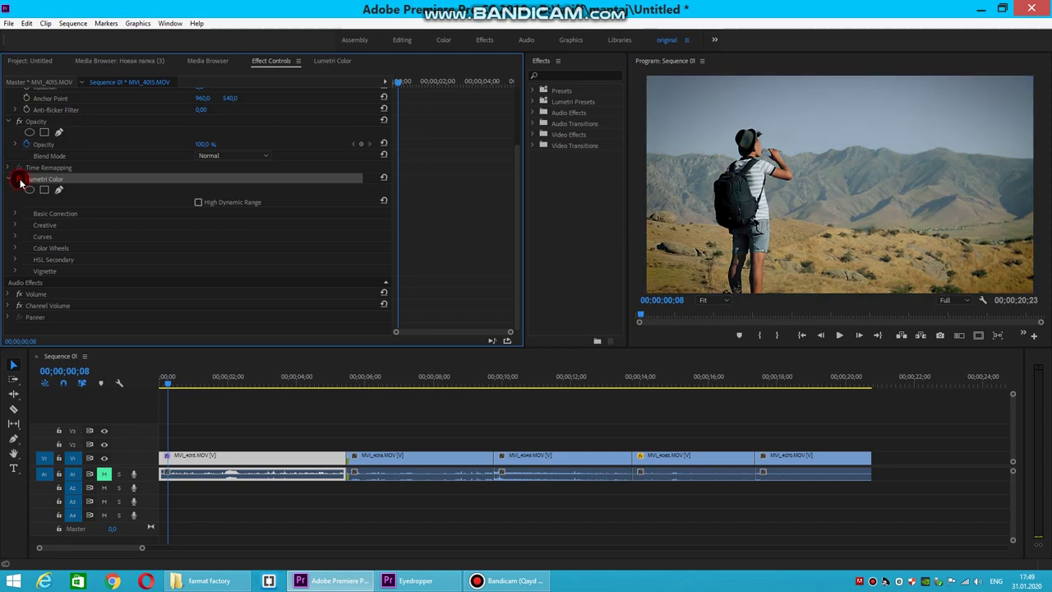
left_click(21, 180)
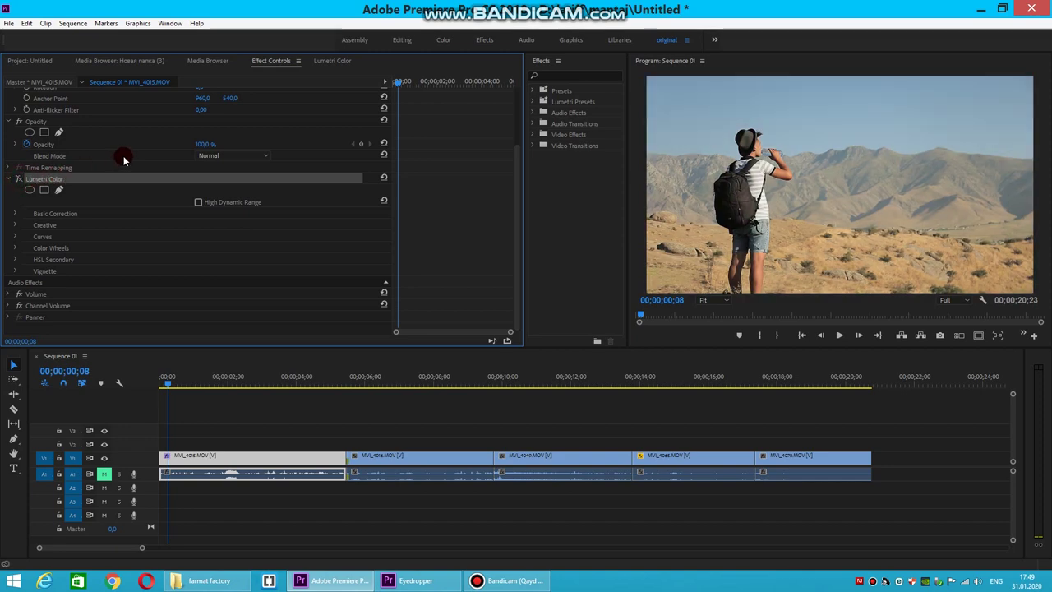
scroll(124, 160, "up", 1)
left_click(19, 201)
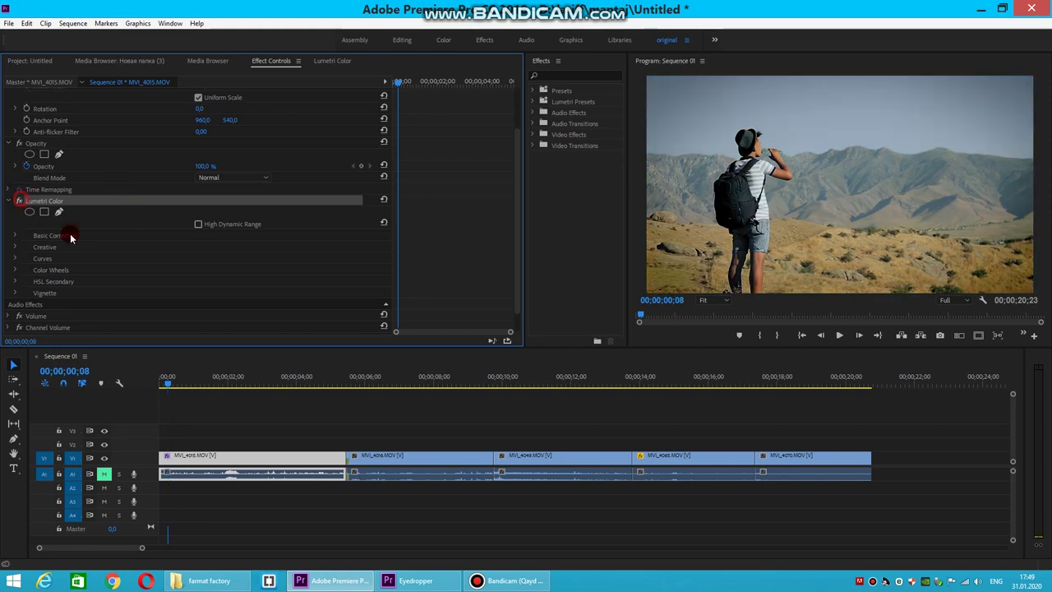
- Move the playhead to 00;00;07;16 inside the second clip MVI_4016
mouse_move(169, 379)
left_mouse_down()
mouse_move(326, 389)
mouse_move(328, 423)
left_mouse_up()
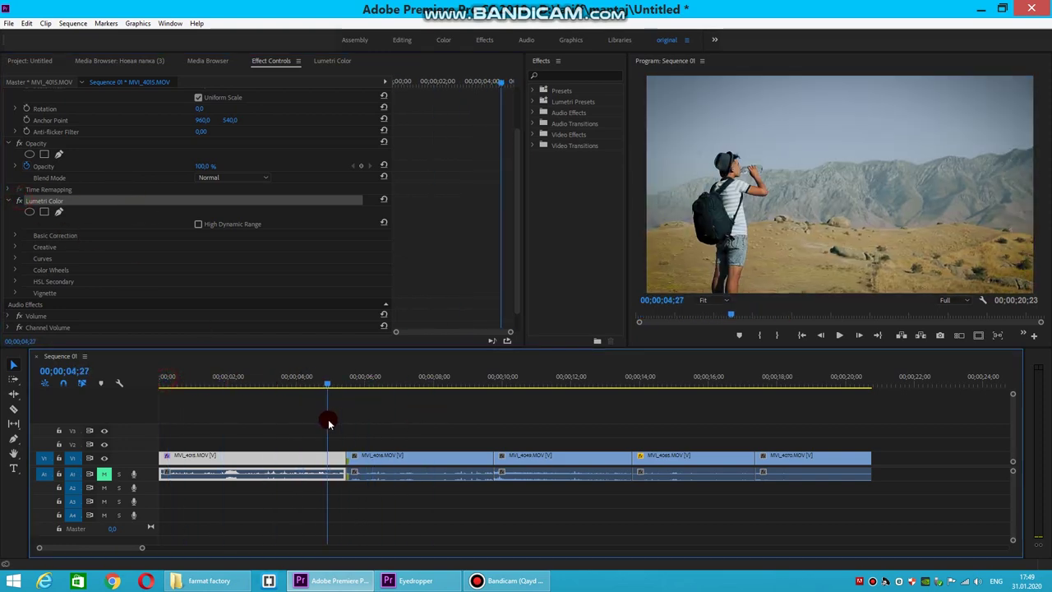
left_click_drag(328, 423, 413, 437)
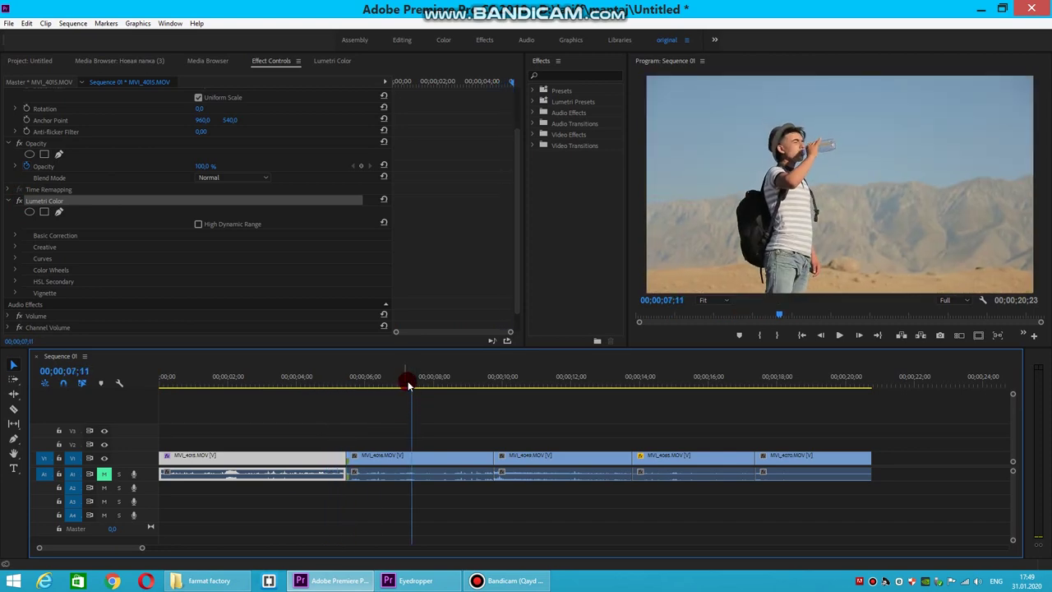
left_click_drag(412, 436, 418, 391)
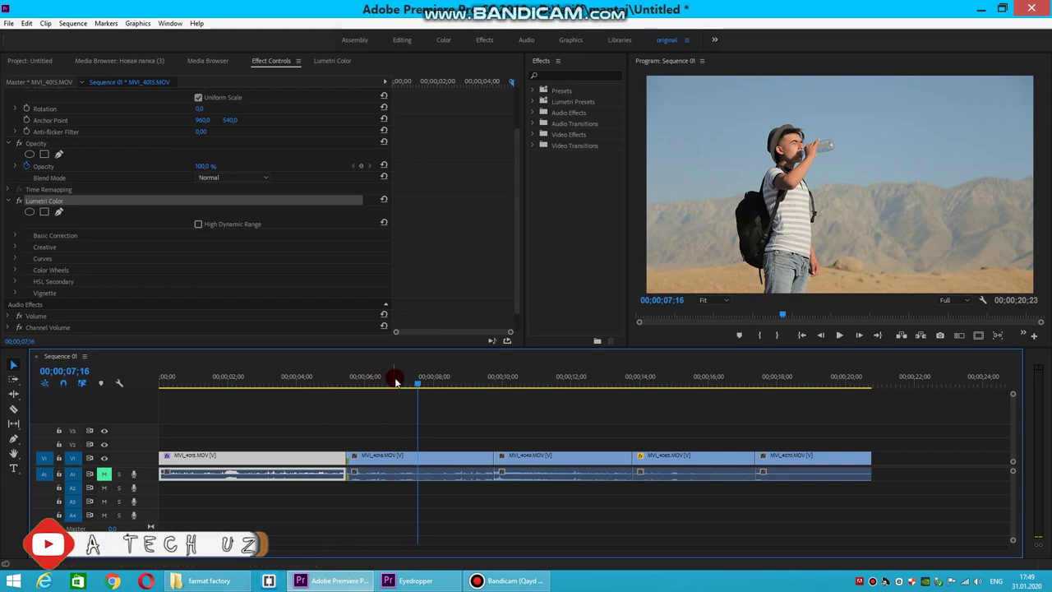
- Create a new Adjustment Layer from the Project panel at 1920×1080, 29.97 fps, Square Pixels
left_click(245, 419)
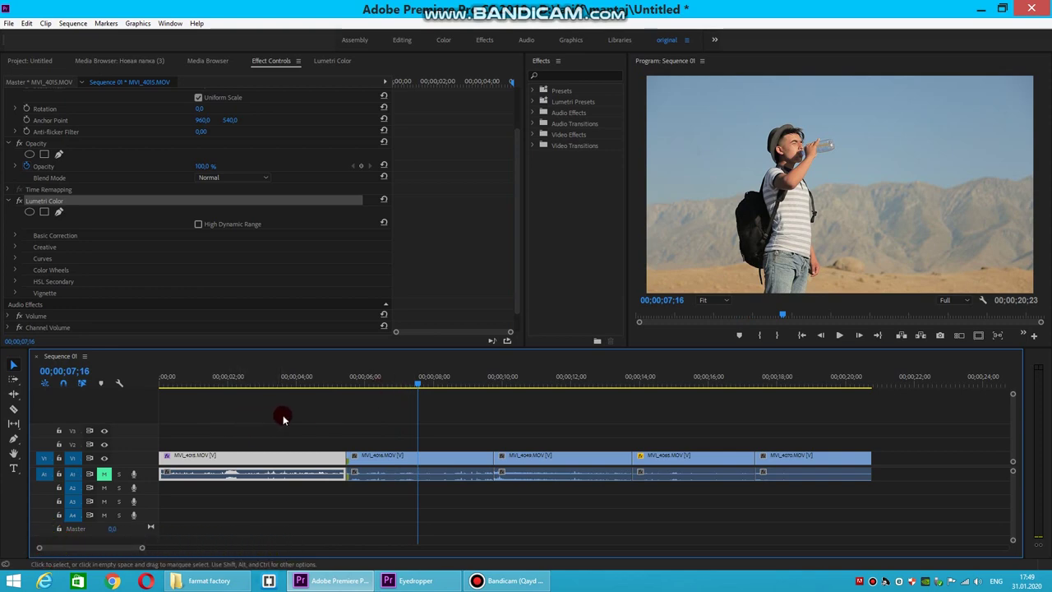
left_click(34, 60)
left_click(489, 336)
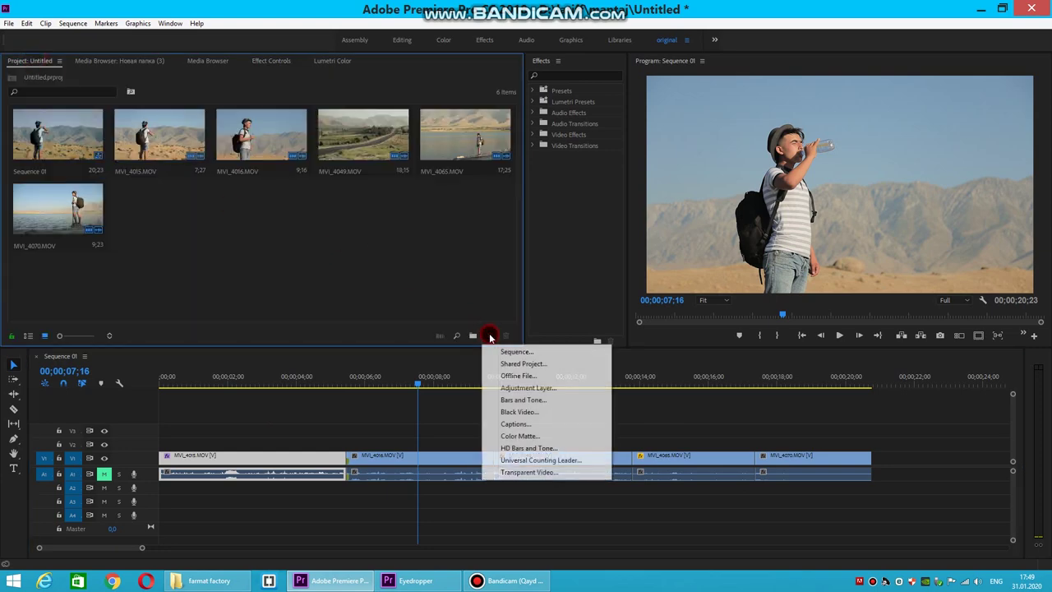
left_click(364, 244)
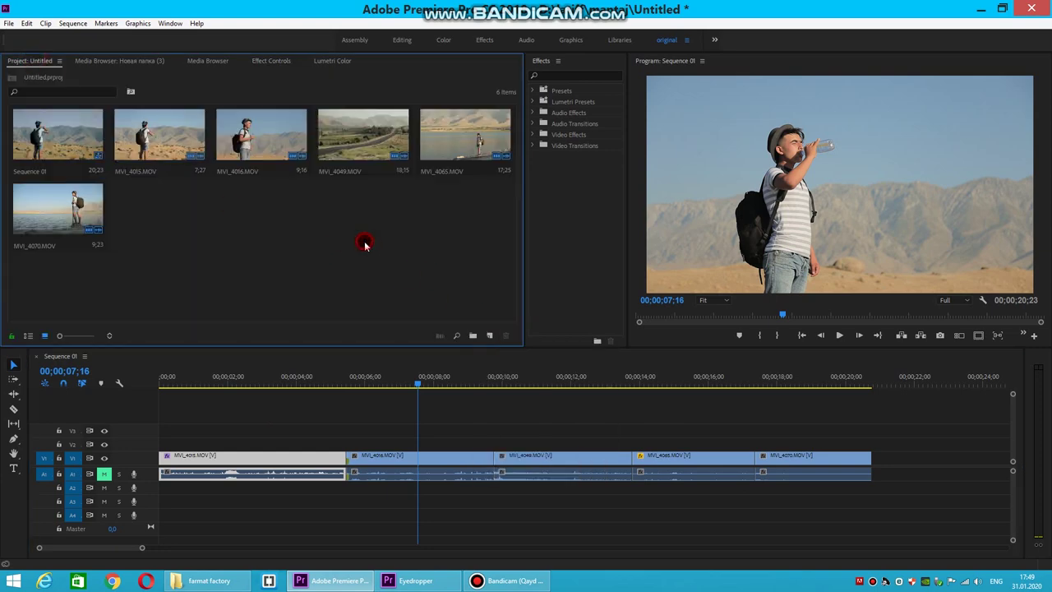
right_click(280, 210)
mouse_move(344, 256)
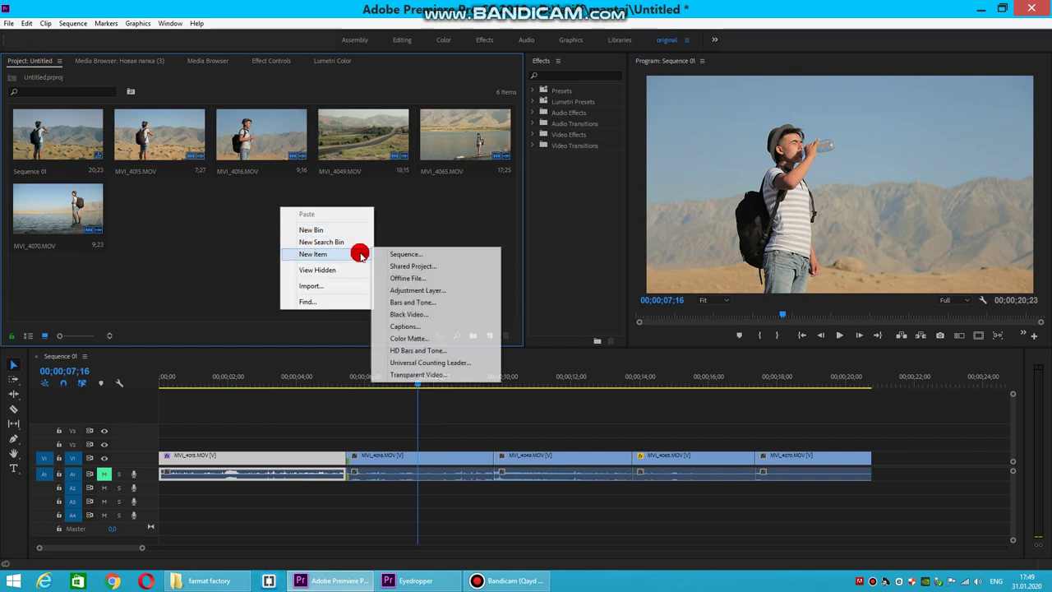
left_click(428, 292)
left_click(518, 268)
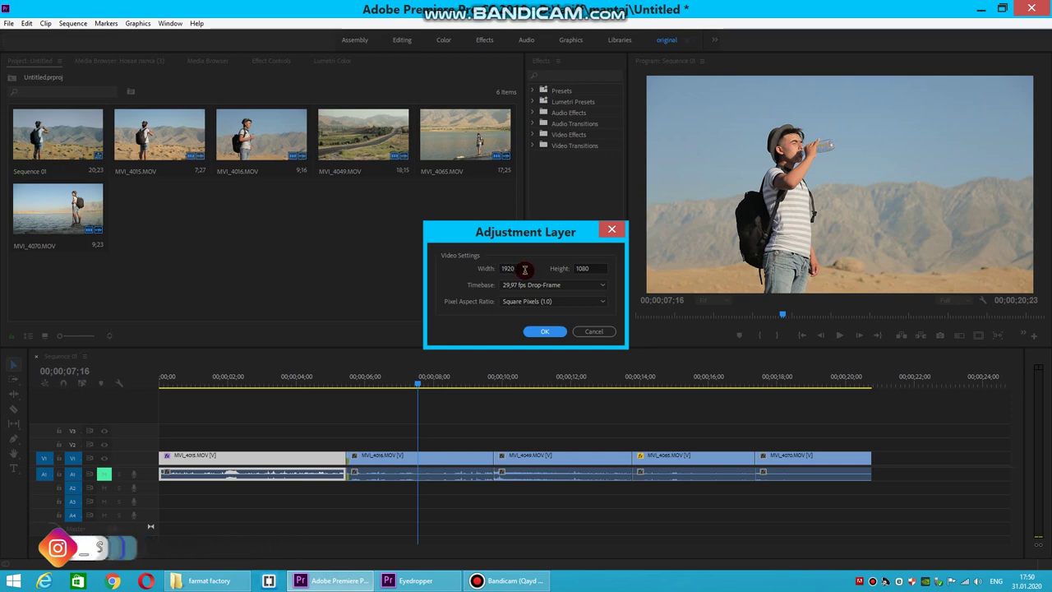
left_click(535, 332)
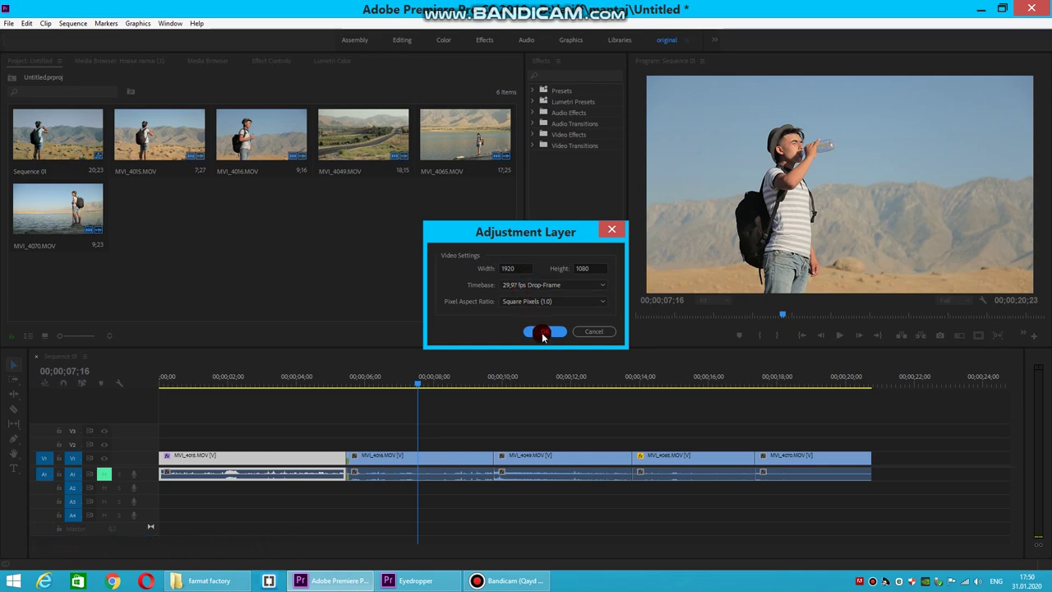
- Place the adjustment layer on V4 and stretch it across the whole 20-second sequence
mouse_move(156, 206)
left_mouse_down()
mouse_move(183, 419)
mouse_move(164, 415)
left_mouse_up()
mouse_move(327, 415)
left_mouse_down()
mouse_move(756, 406)
mouse_move(868, 422)
left_mouse_up()
left_click_drag(874, 422, 871, 420)
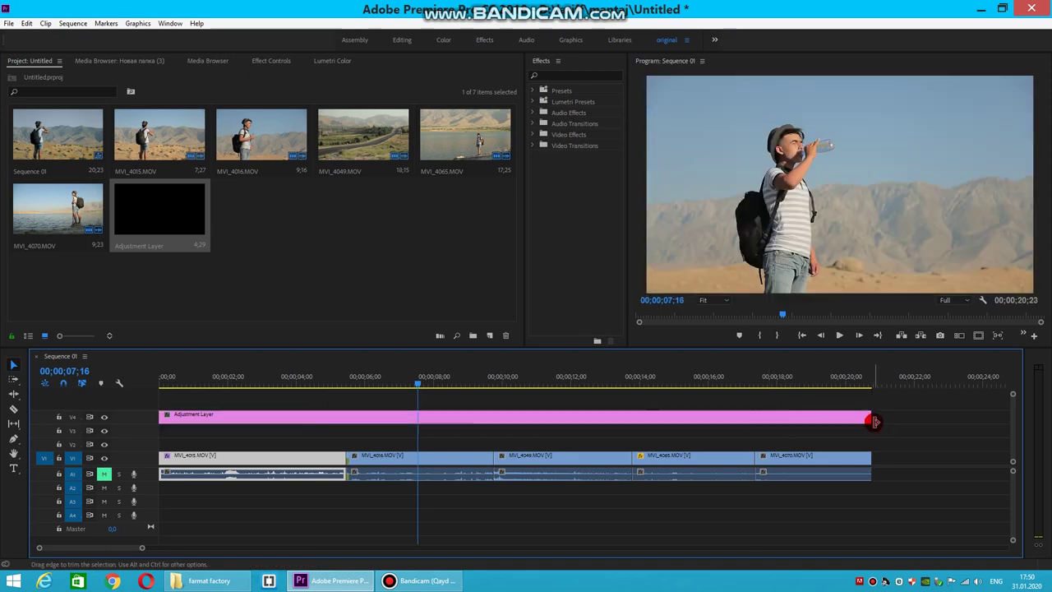
left_click_drag(164, 416, 161, 417)
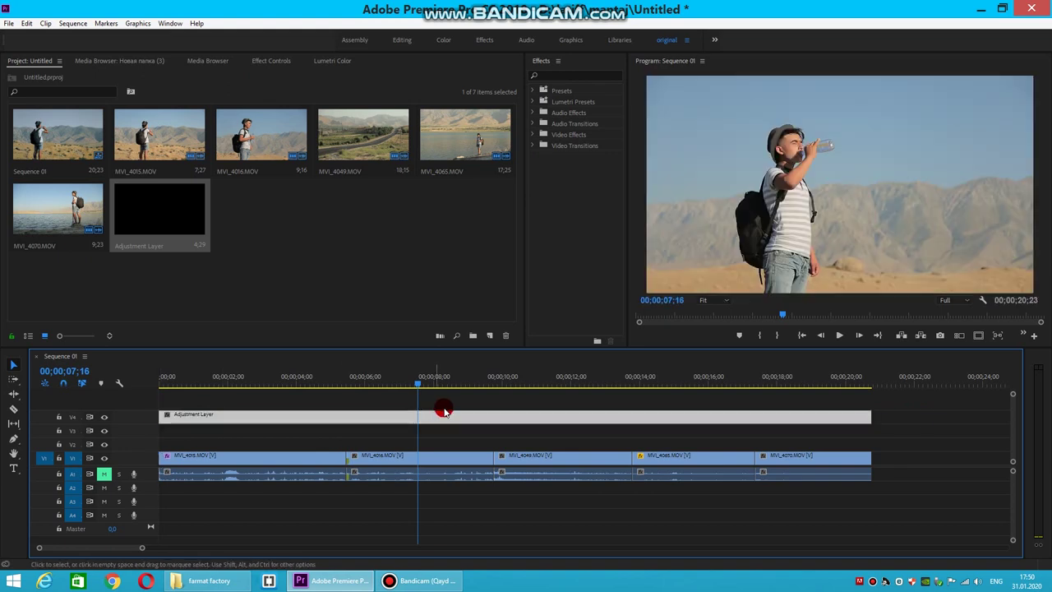
left_click_drag(418, 383, 428, 383)
- Select the full-length adjustment layer and show Lumetri Color for it
left_click(417, 404)
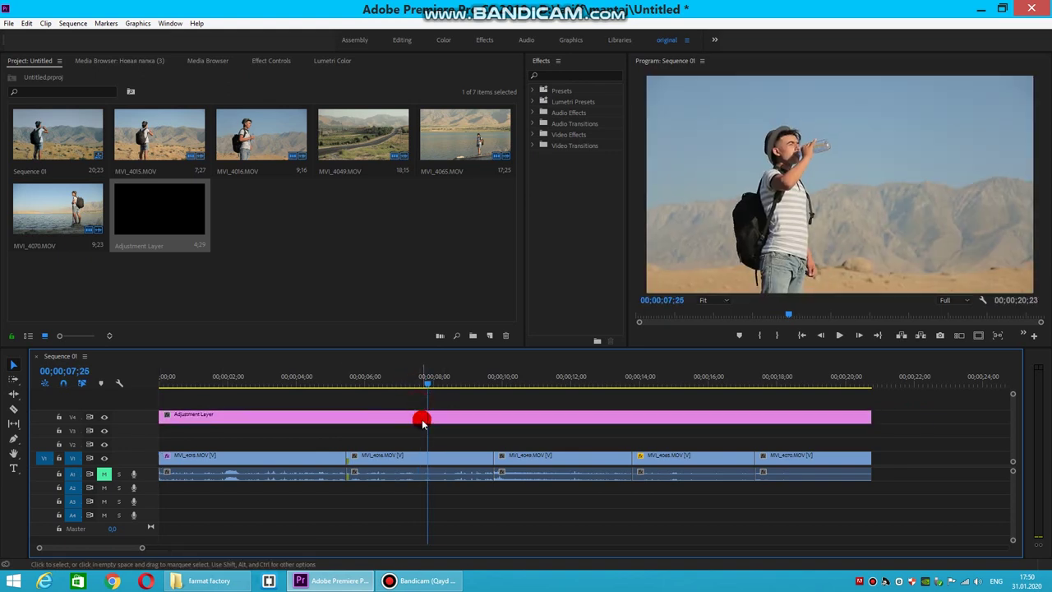
left_click(420, 416)
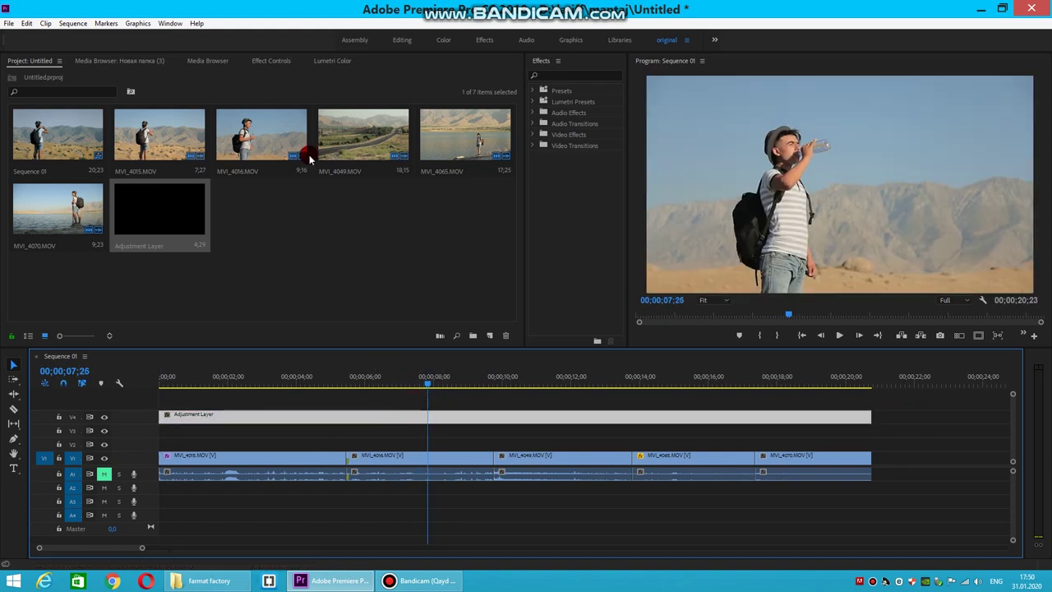
left_click(328, 64)
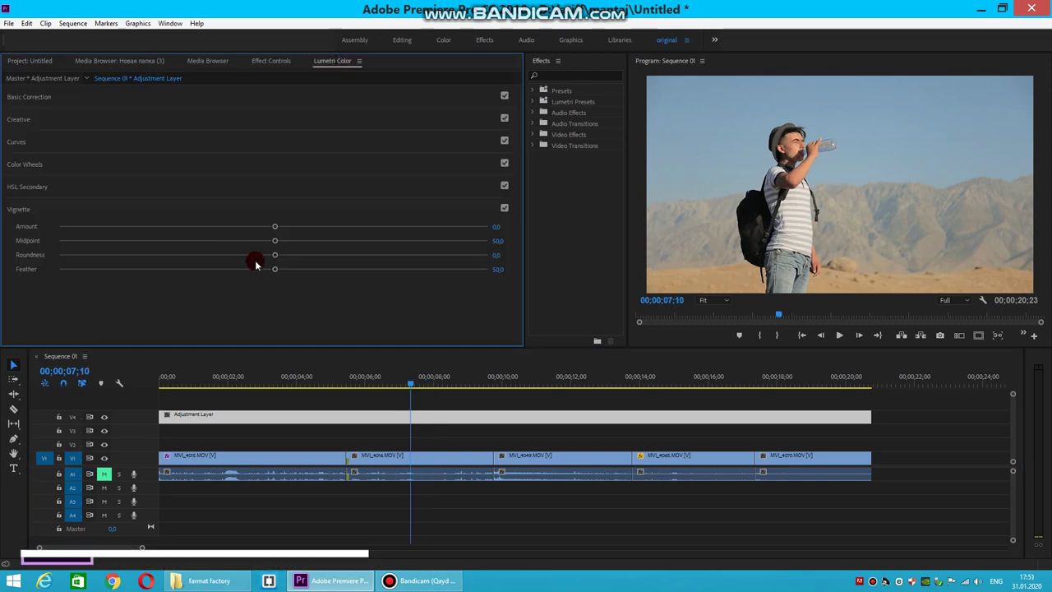
- Set the adjustment layer's vignette to Amount -0.8 and Roundness 19.8
left_click_drag(279, 230, 211, 233)
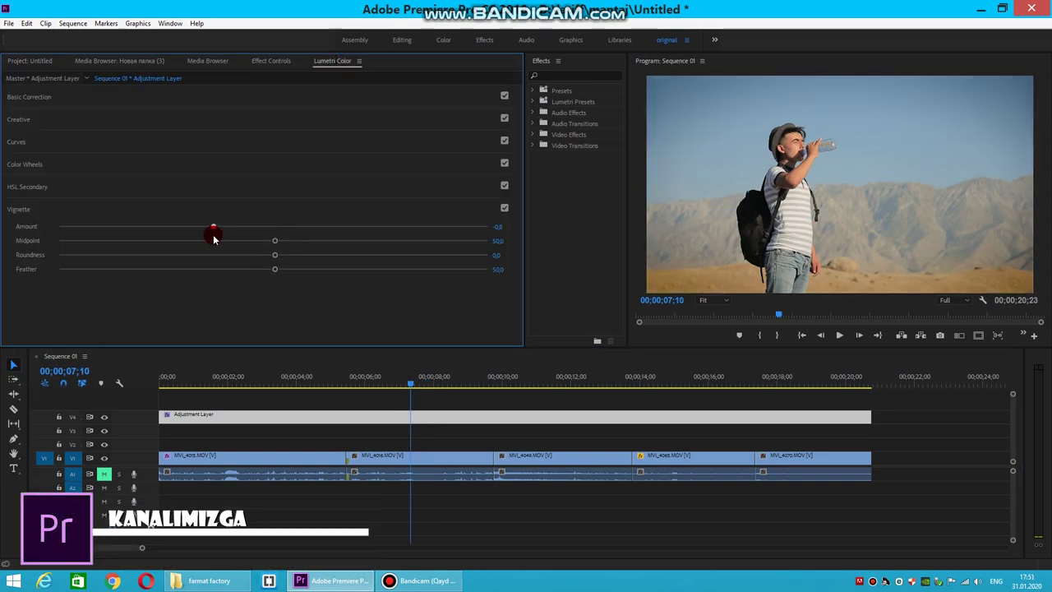
left_click_drag(274, 254, 308, 260)
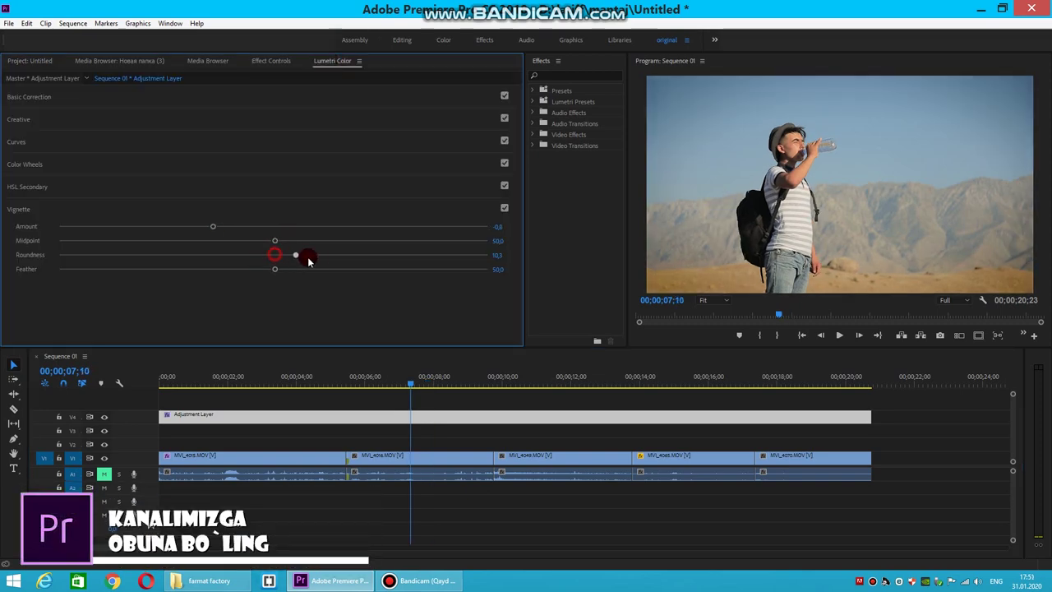
left_click(42, 203)
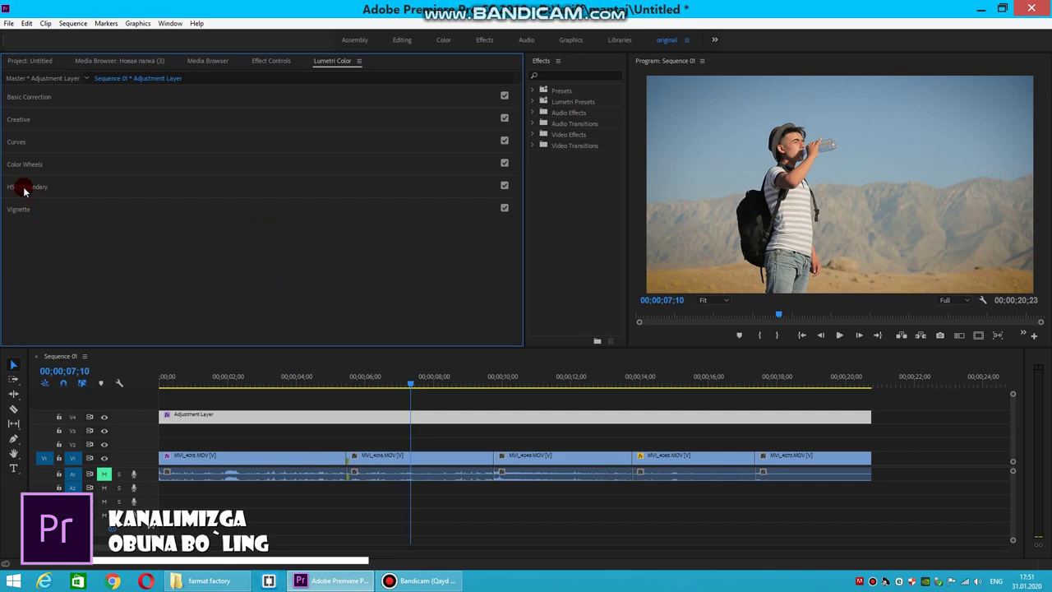
left_click(24, 188)
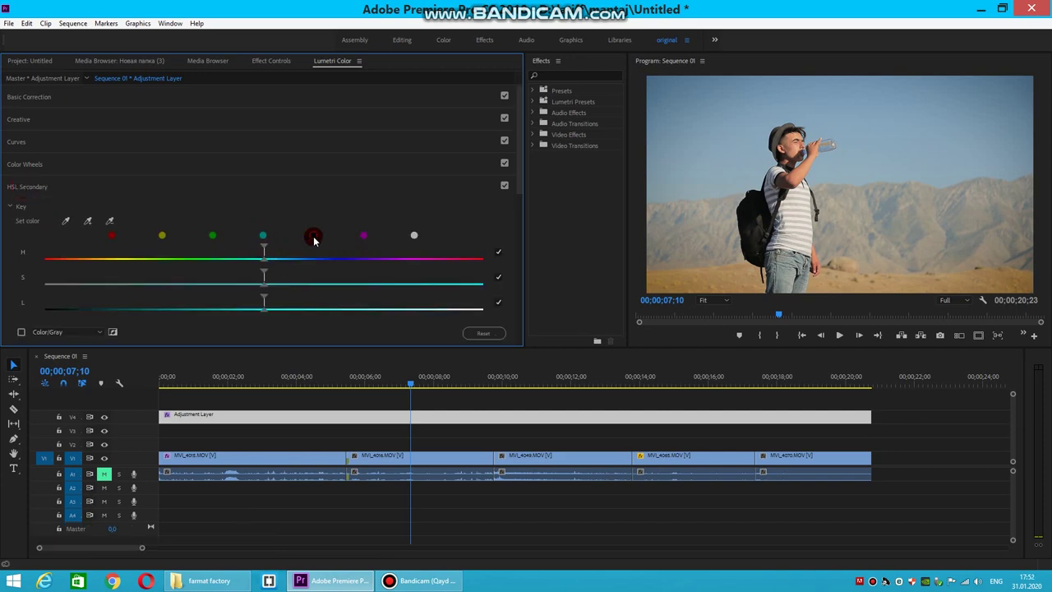
left_click(13, 187)
- Nudge the midtones and shadows colour-wheel pucks, then fold the Color Wheels away
left_click(24, 164)
left_click_drag(282, 265, 213, 301)
left_click_drag(100, 279, 99, 281)
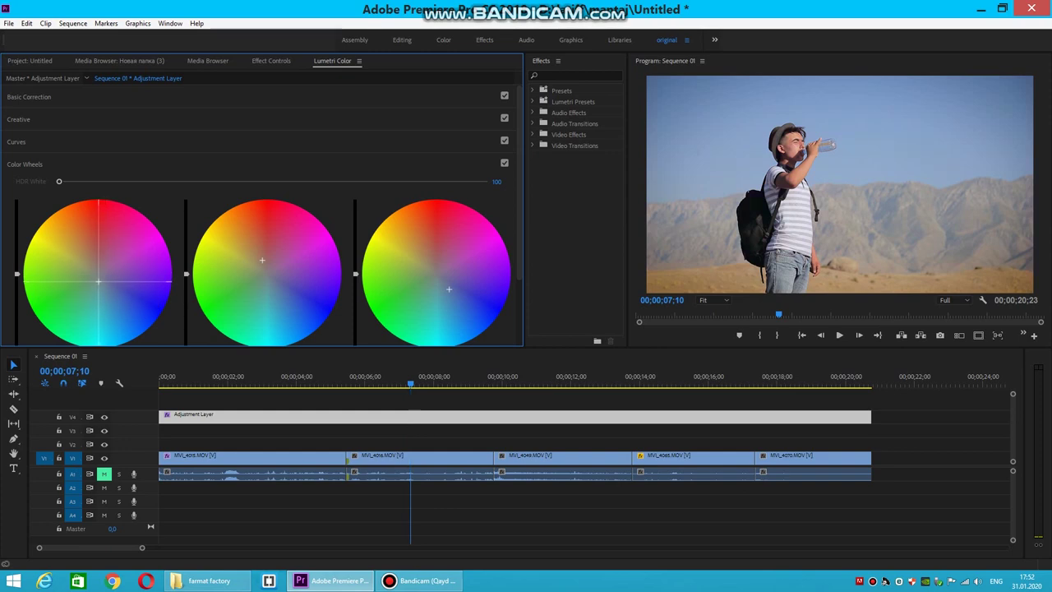
left_click(24, 164)
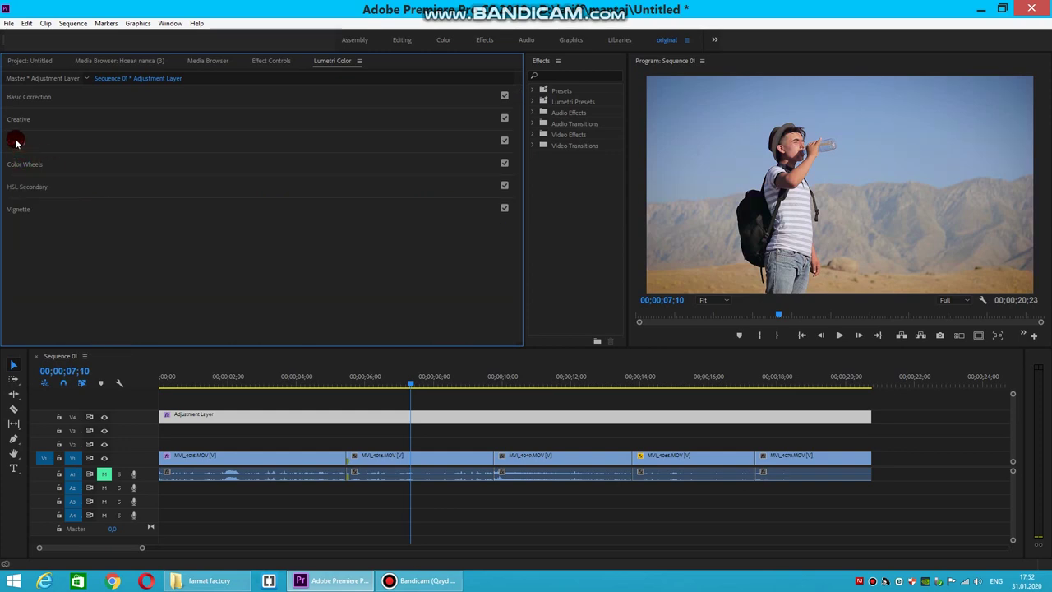
- Reshape the Hue Saturation curve at the red hue to cut the sequence's saturation
left_click(16, 141)
scroll(279, 247, "down", 2)
scroll(326, 266, "down", 3)
left_click(273, 256)
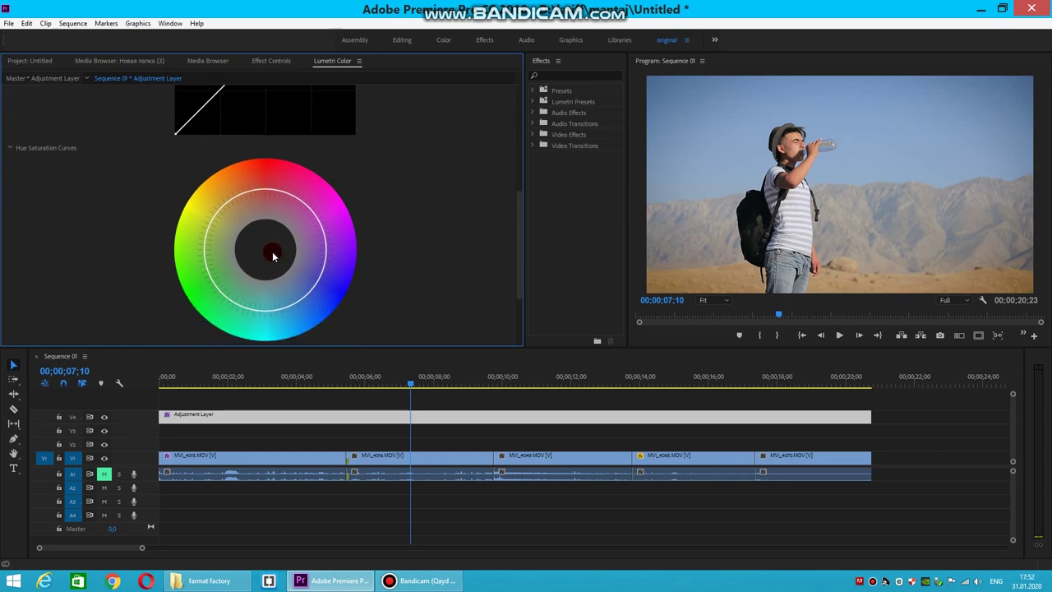
scroll(271, 255, "down", 2)
left_click(213, 296)
mouse_move(213, 297)
left_mouse_down()
mouse_move(280, 159)
mouse_move(250, 158)
left_mouse_up()
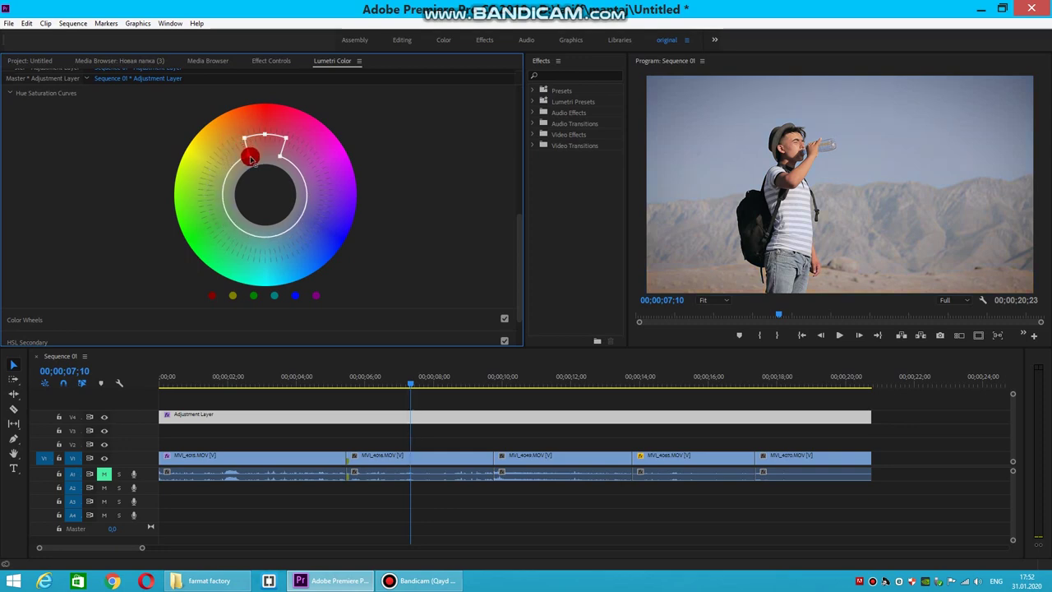
left_click_drag(250, 158, 252, 157)
left_click(413, 382)
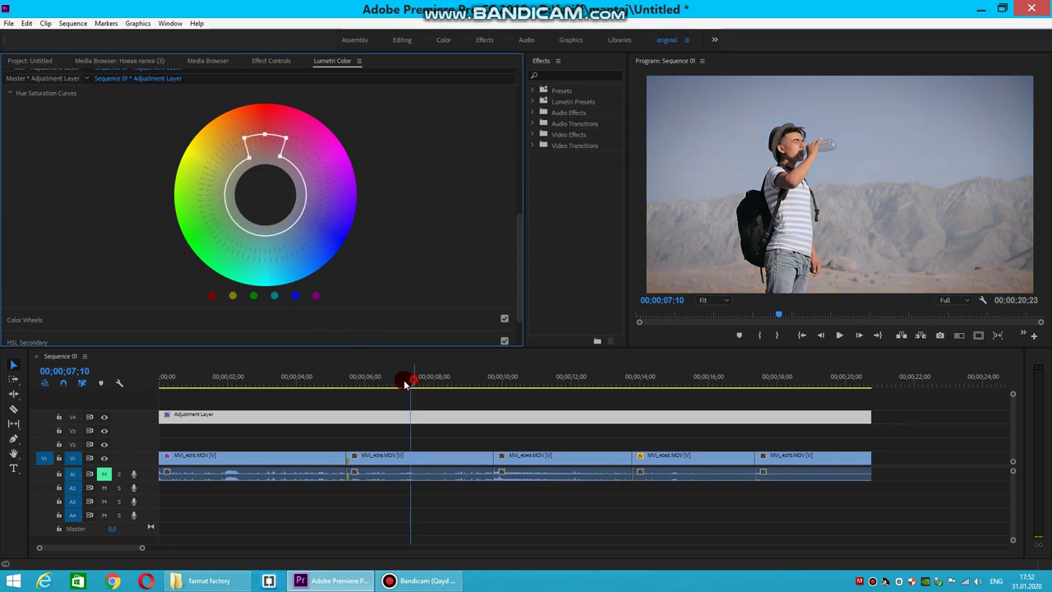
left_click_drag(413, 382, 401, 382)
scroll(410, 228, "up", 5)
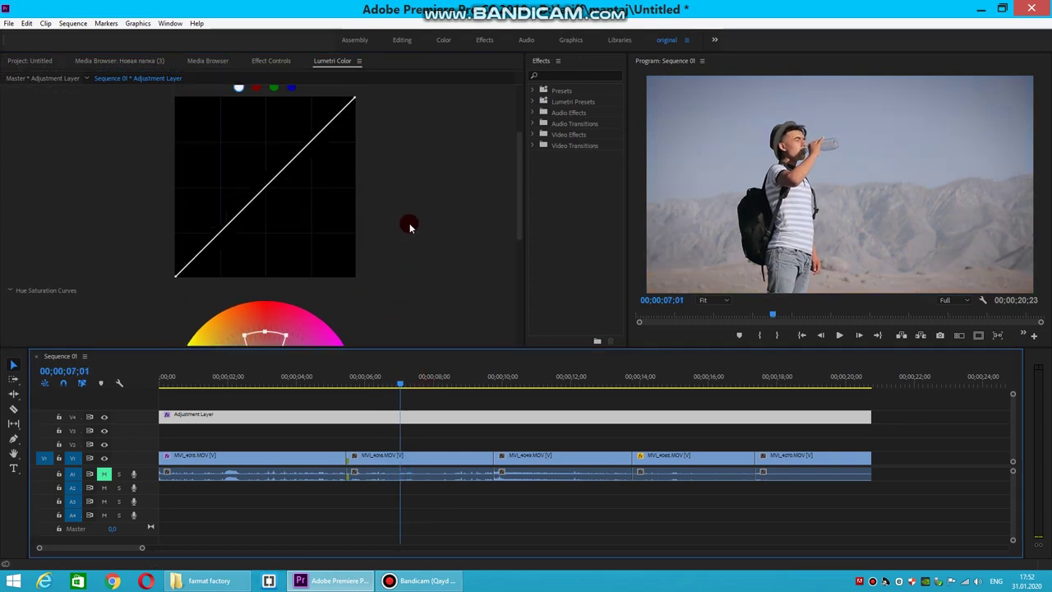
scroll(410, 228, "up", 3)
- Collapse Curves and expand the Creative look section
left_click(14, 142)
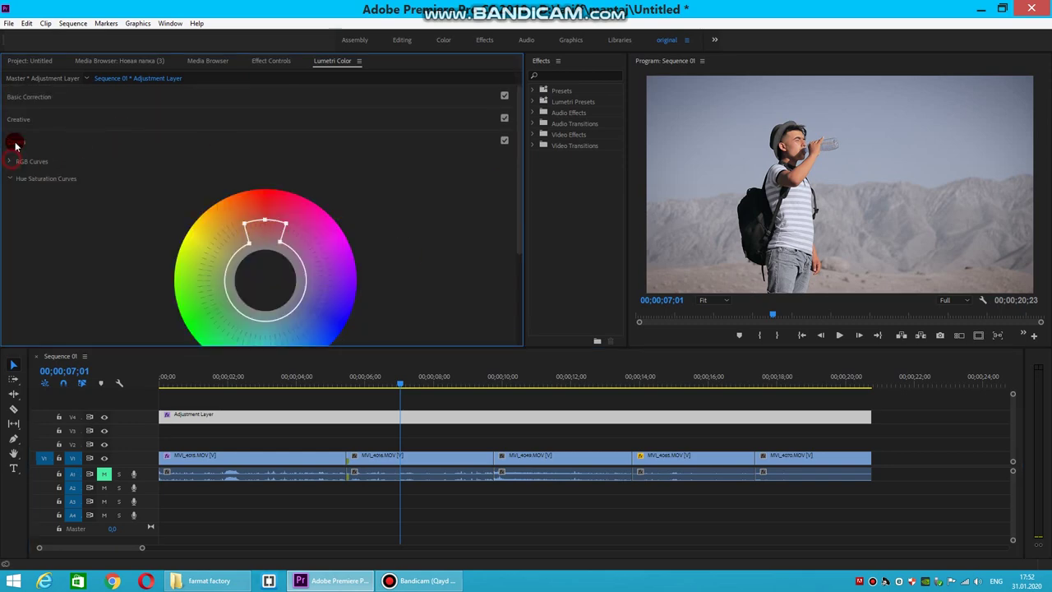
left_click(18, 119)
scroll(327, 241, "down", 3)
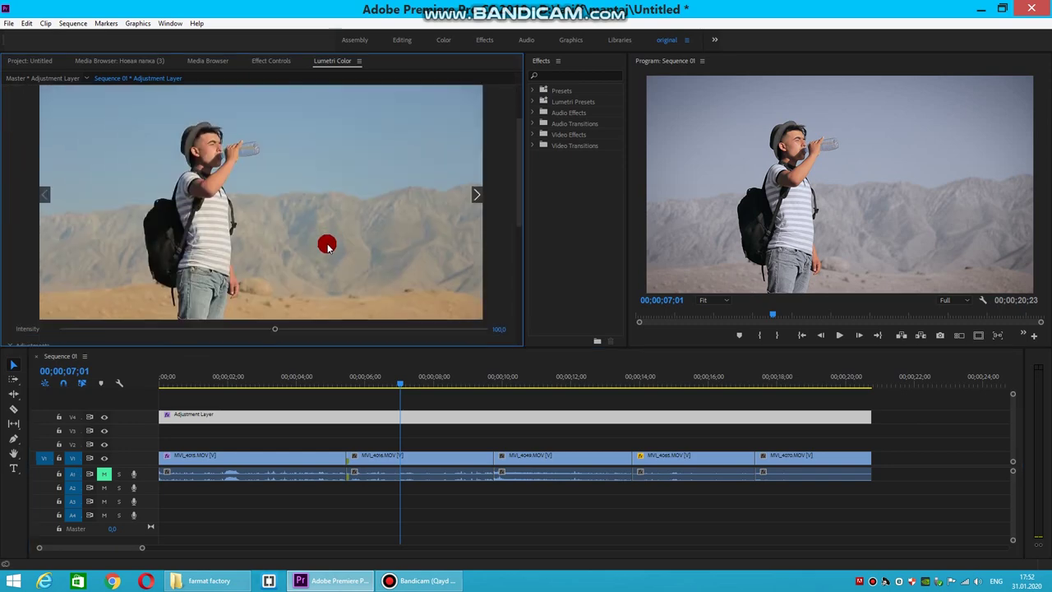
- Nudge the Highlight Tint wheel slightly off centre, then expand Basic Correction
scroll(328, 236, "down", 5)
scroll(345, 244, "down", 2)
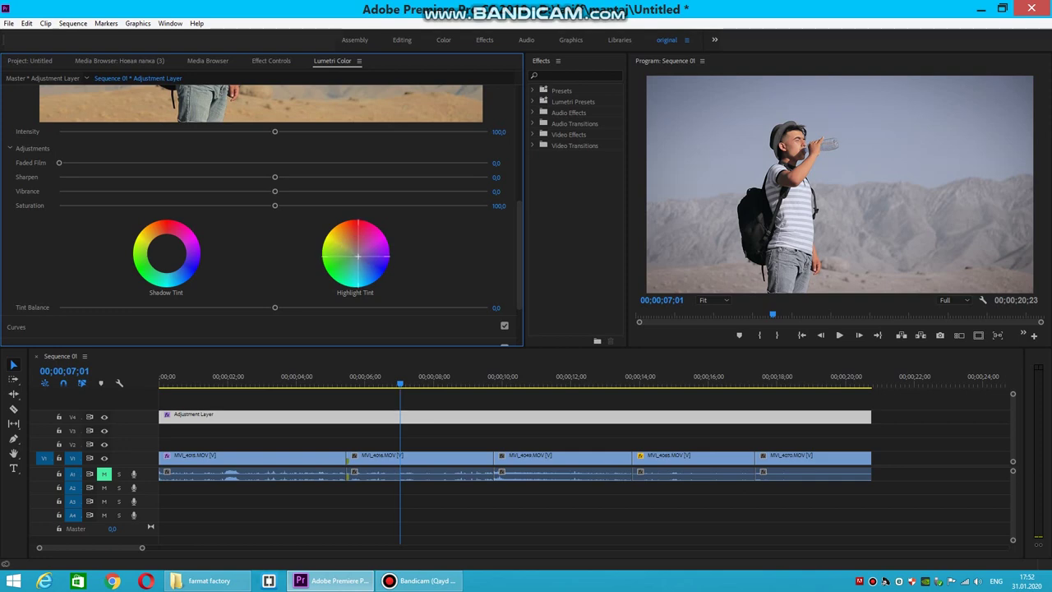
left_click_drag(354, 253, 352, 249)
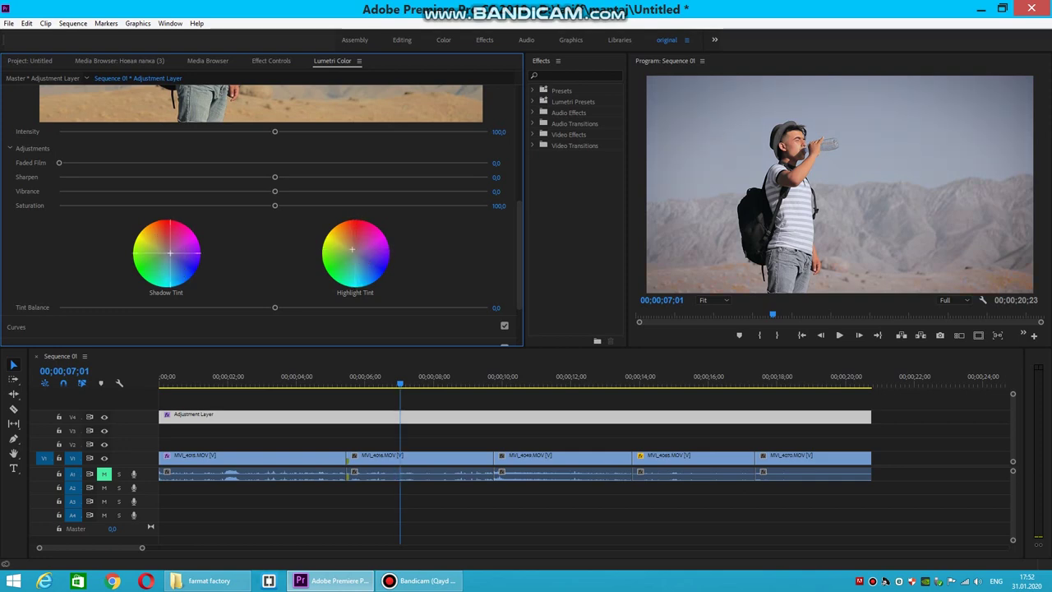
scroll(172, 242, "up", 2)
scroll(188, 227, "up", 3)
scroll(197, 224, "down", 1)
scroll(202, 227, "up", 1)
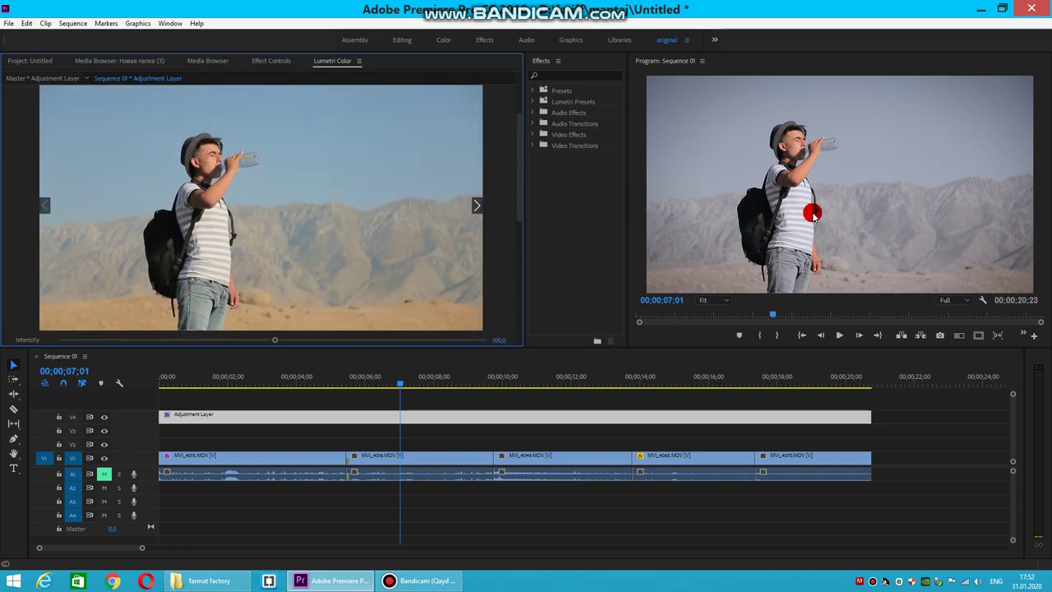
scroll(327, 129, "up", 4)
scroll(327, 129, "up", 1)
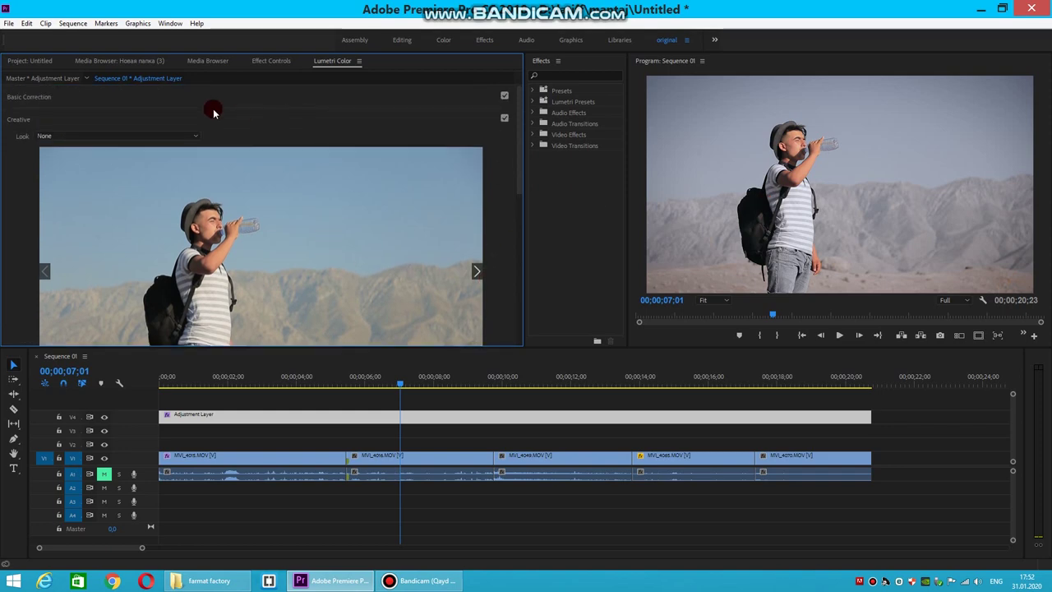
left_click(164, 99)
- In Basic Correction, set Temperature 6.0, Tint -10.6 and Exposure -0.5
mouse_move(273, 175)
left_mouse_down()
mouse_move(286, 174)
mouse_move(250, 195)
mouse_move(256, 219)
mouse_move(285, 237)
left_mouse_up()
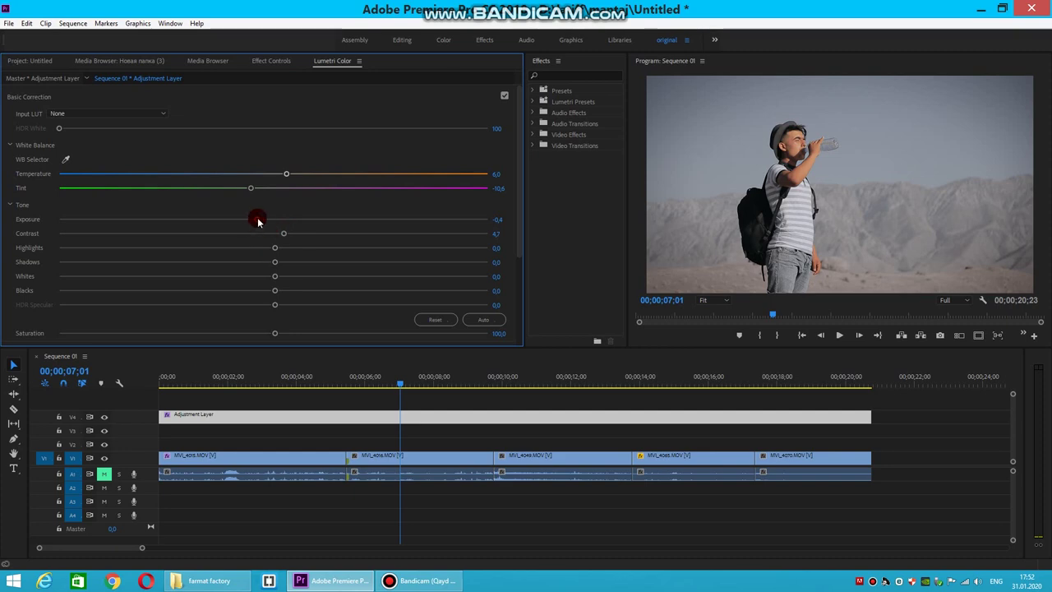
mouse_move(256, 219)
left_mouse_down()
mouse_move(396, 235)
mouse_move(257, 242)
left_mouse_up()
left_click_drag(256, 245, 253, 250)
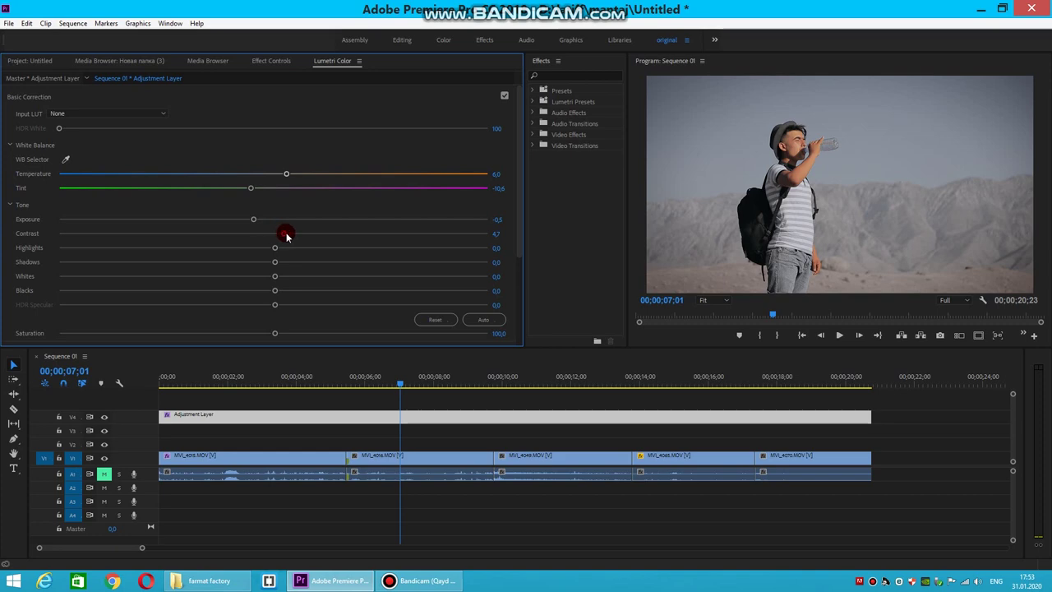
- Set Contrast 41.8, Highlights -0.4 and Saturation 103.4
mouse_move(285, 237)
left_mouse_down()
mouse_move(431, 262)
mouse_move(391, 279)
left_mouse_up()
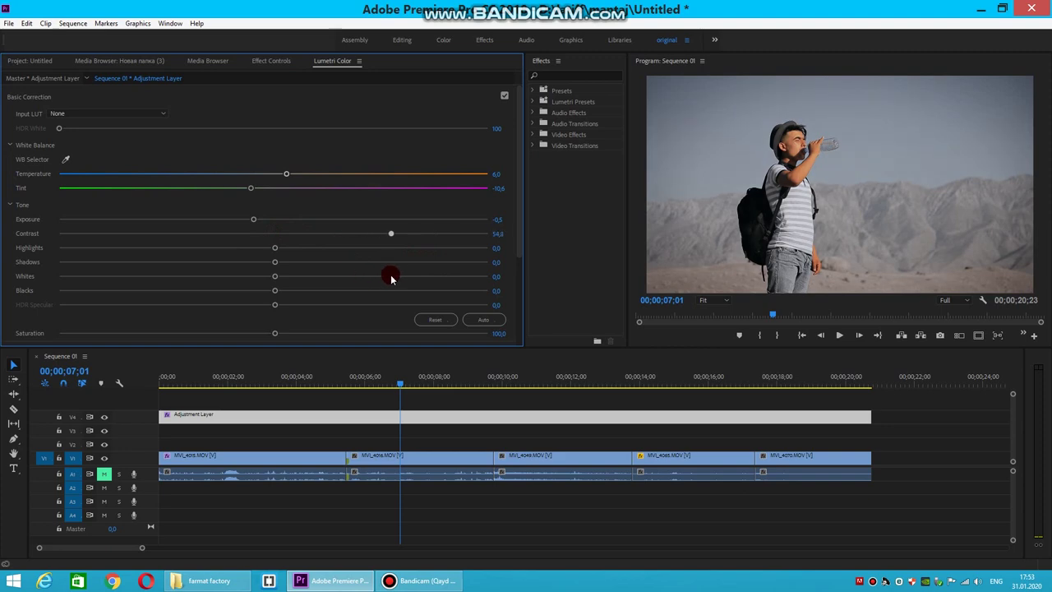
mouse_move(386, 278)
left_mouse_down()
mouse_move(450, 290)
mouse_move(391, 295)
mouse_move(470, 301)
mouse_move(336, 331)
mouse_move(277, 323)
mouse_move(359, 329)
mouse_move(284, 284)
left_mouse_up()
left_click_drag(274, 247, 276, 251)
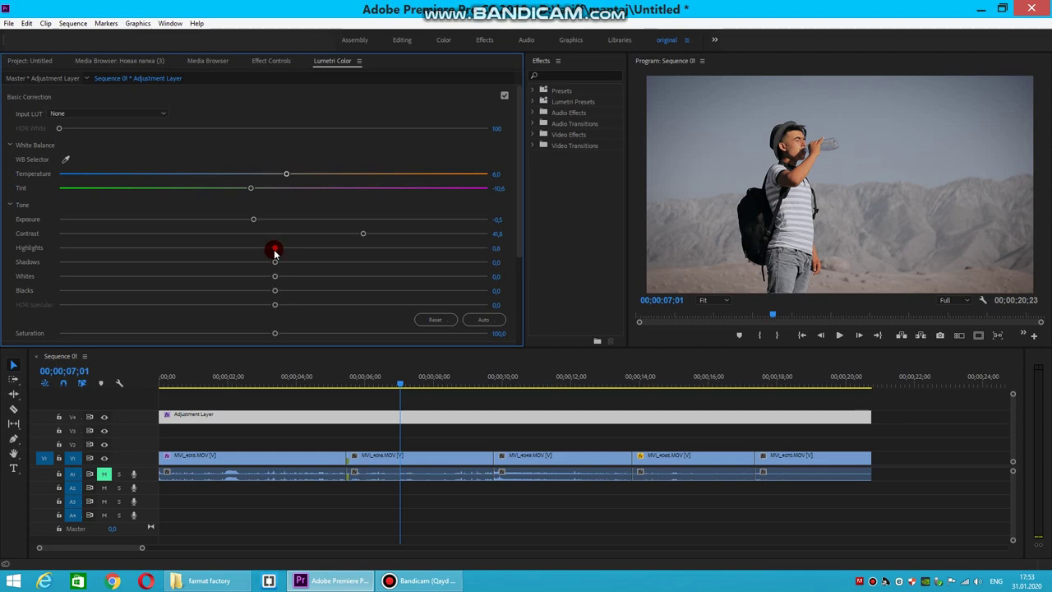
mouse_move(273, 252)
left_mouse_down()
mouse_move(93, 275)
mouse_move(165, 290)
mouse_move(129, 291)
mouse_move(137, 294)
mouse_move(282, 308)
mouse_move(304, 334)
mouse_move(280, 333)
left_mouse_up()
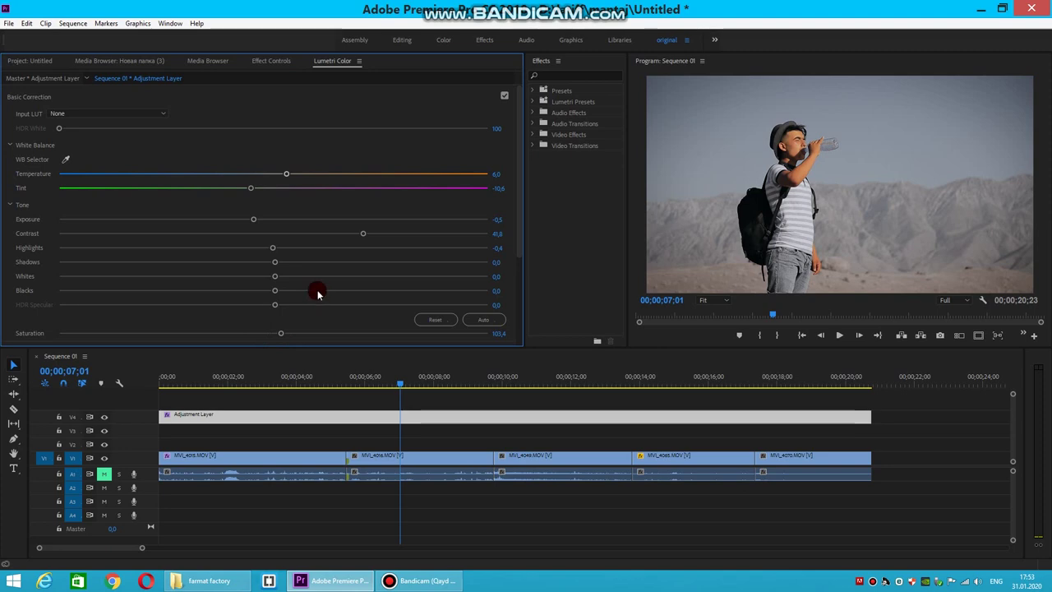
scroll(320, 271, "down", 1)
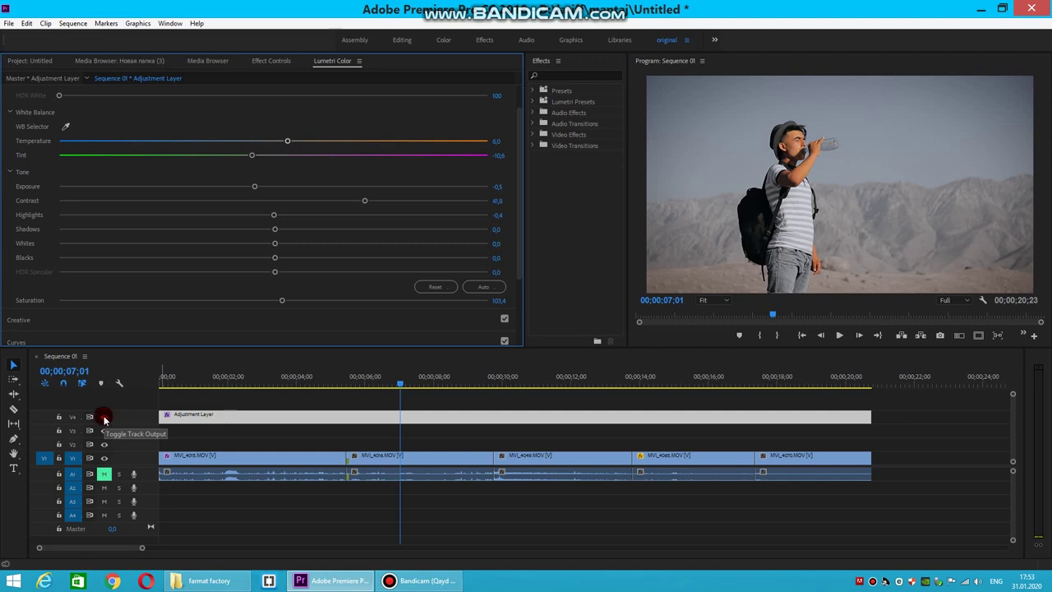
- Toggle track V4's output to compare graded and ungraded footage, leaving it switched off
left_click(105, 418)
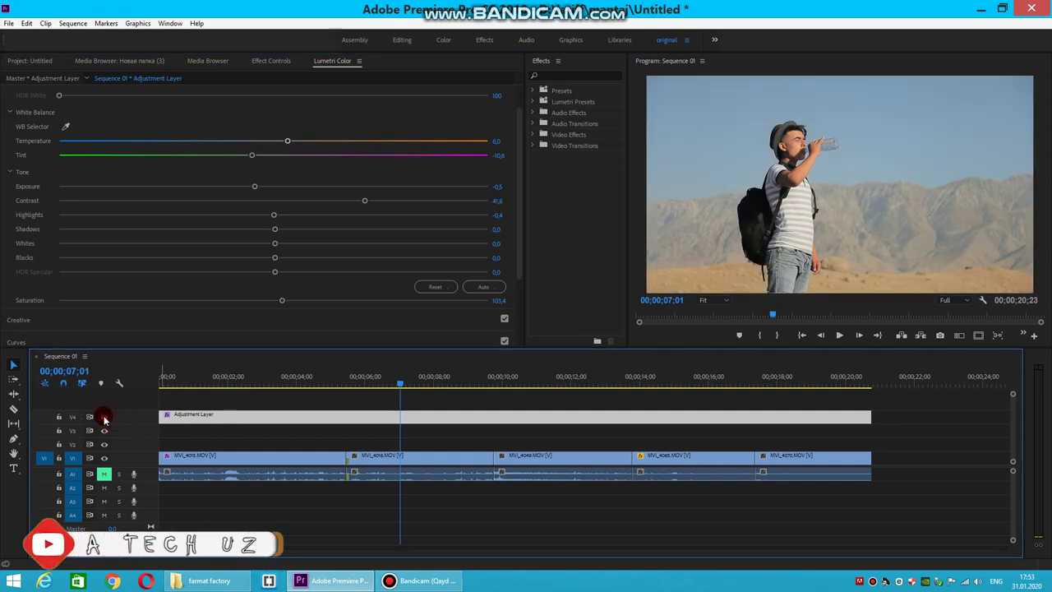
left_click(179, 415)
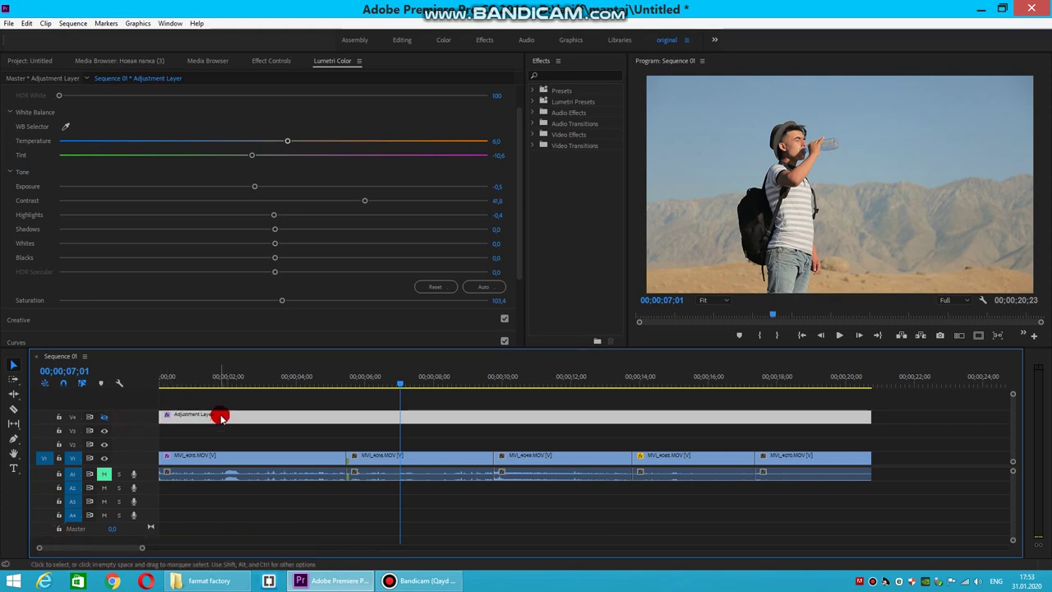
left_click(105, 418)
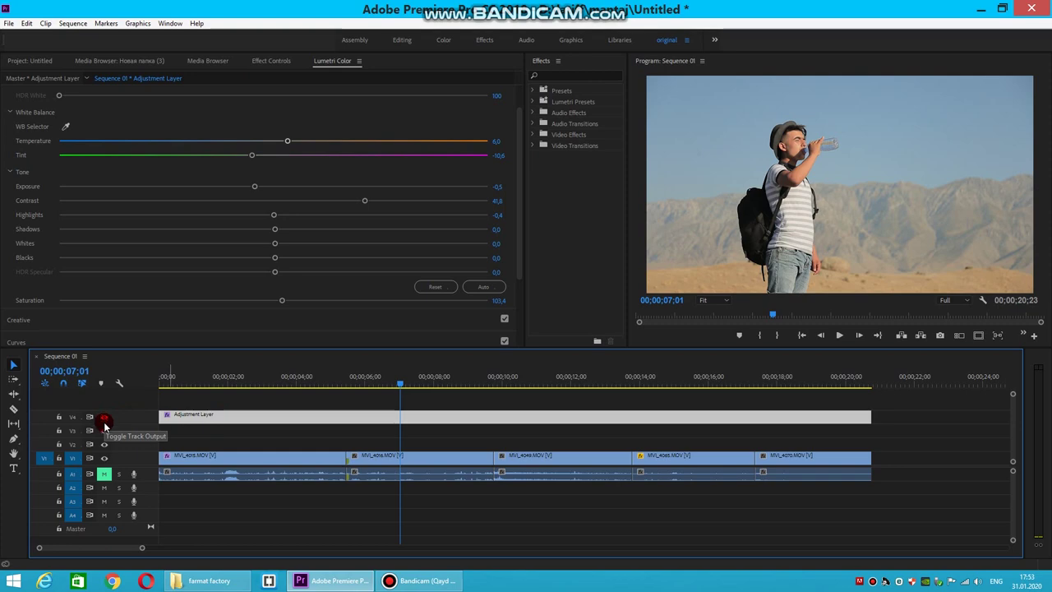
left_click(104, 419)
left_click(104, 418)
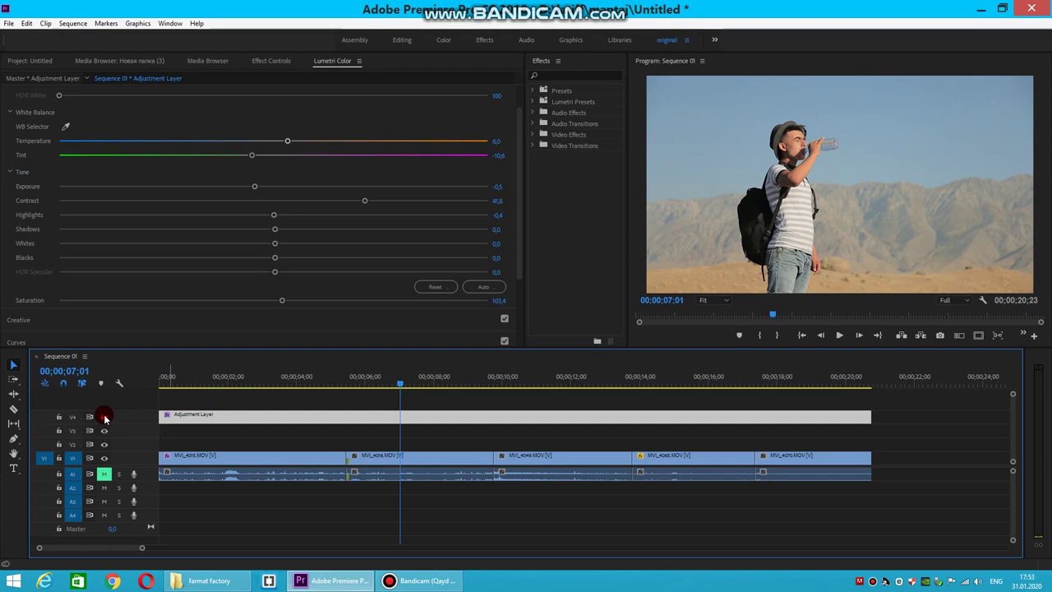